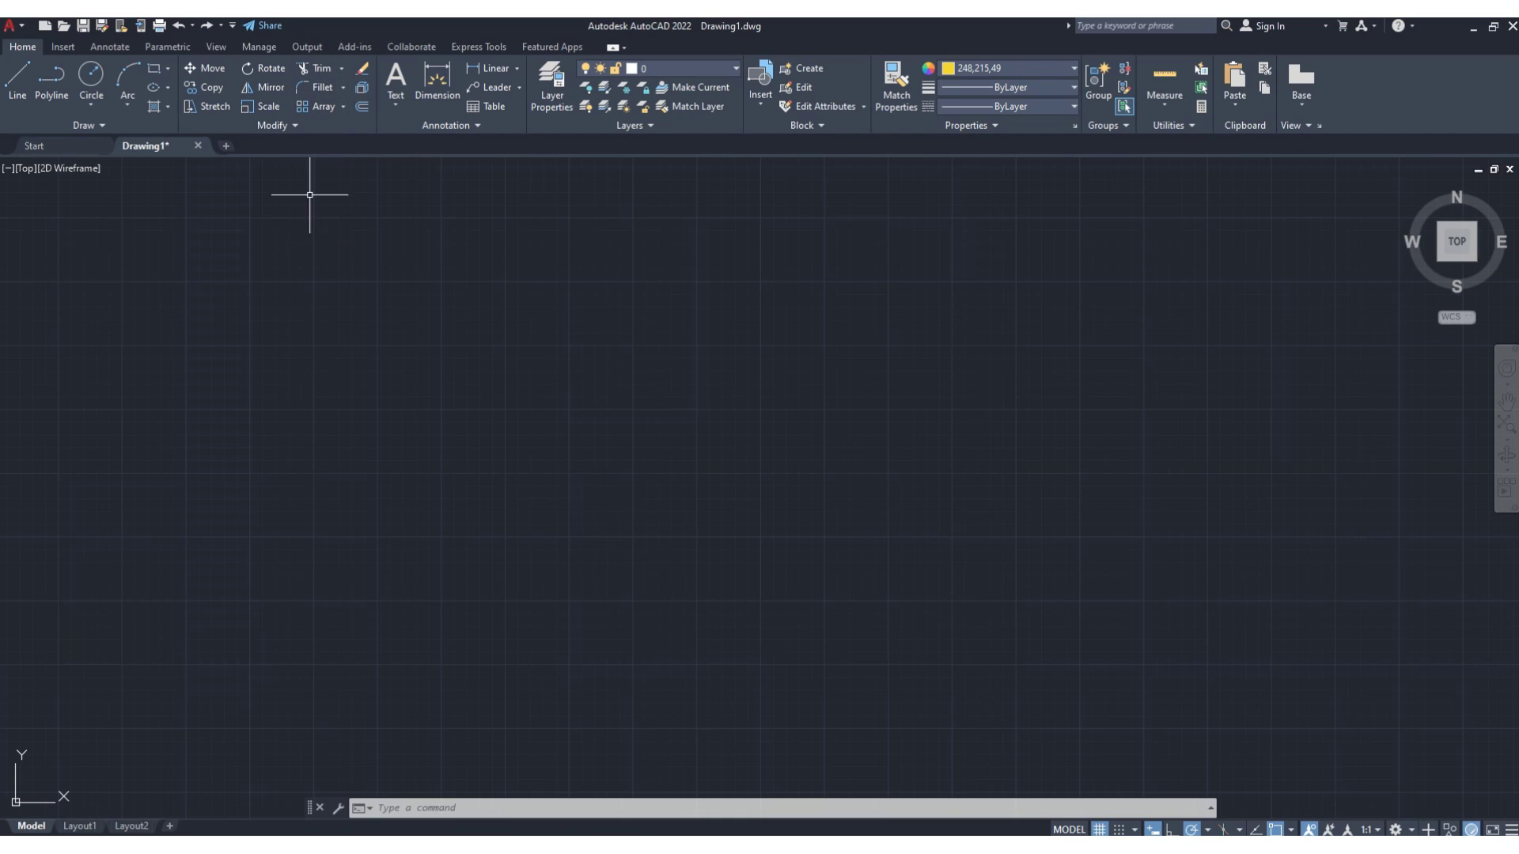
Draw two separate, roughly parallel vertical lines side by side, each a little over 1000 units long
left_click(22, 83)
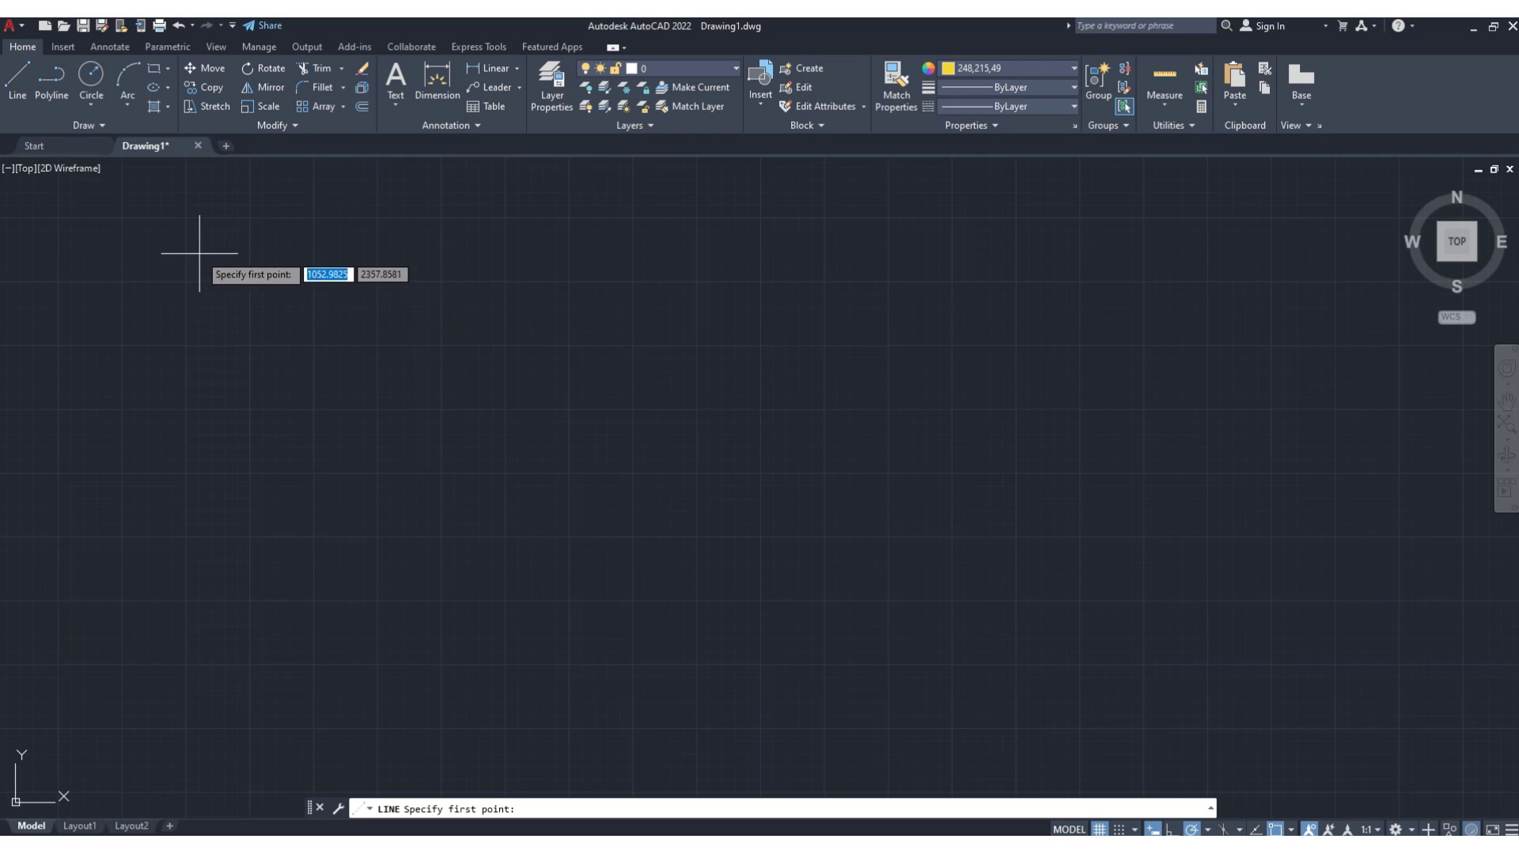
left_click(150, 246)
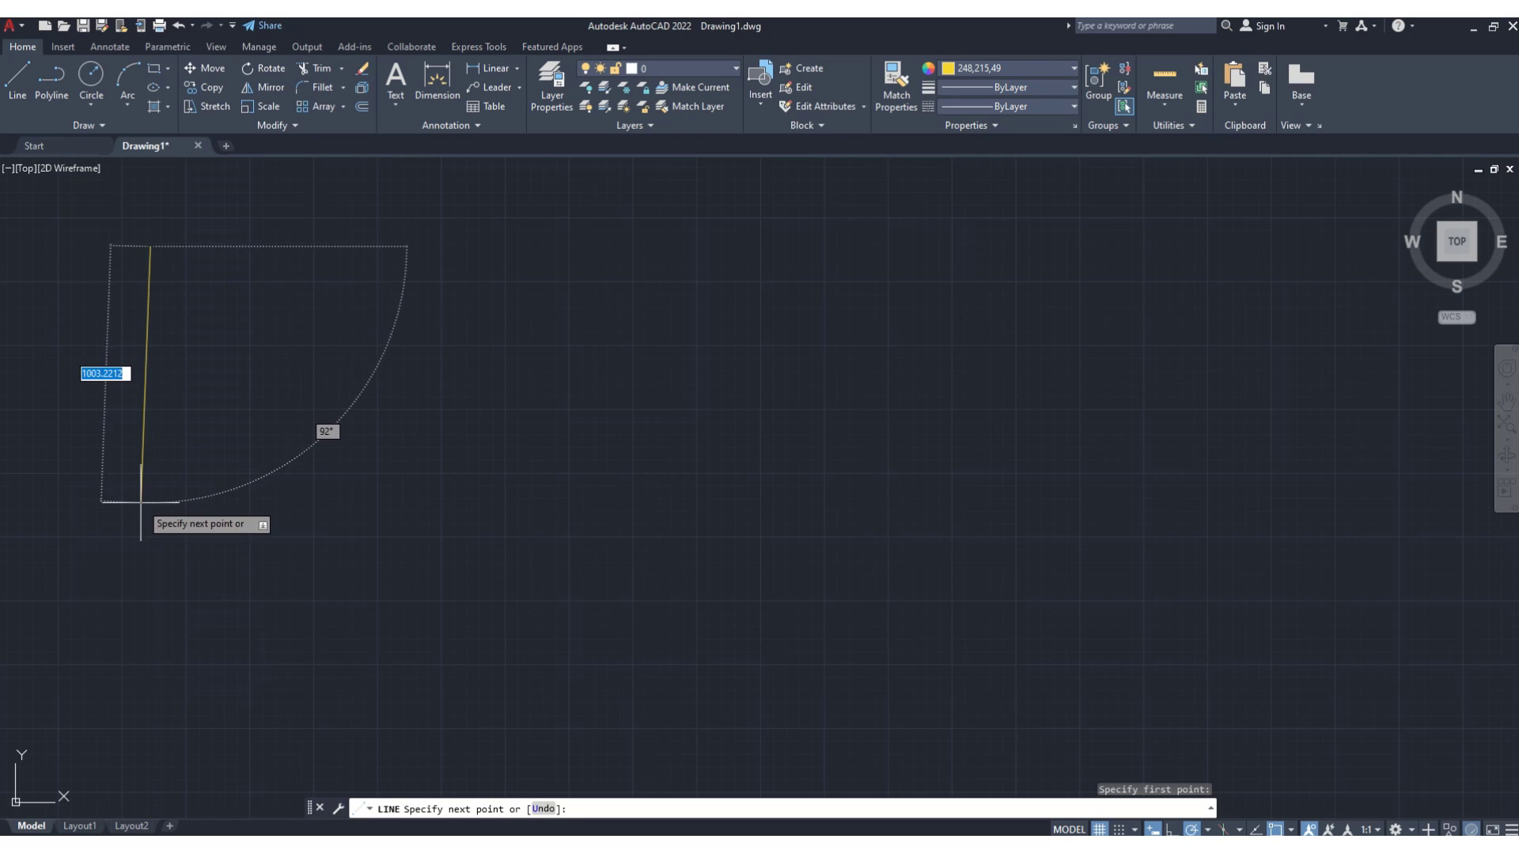
left_click(150, 507)
key("Return")
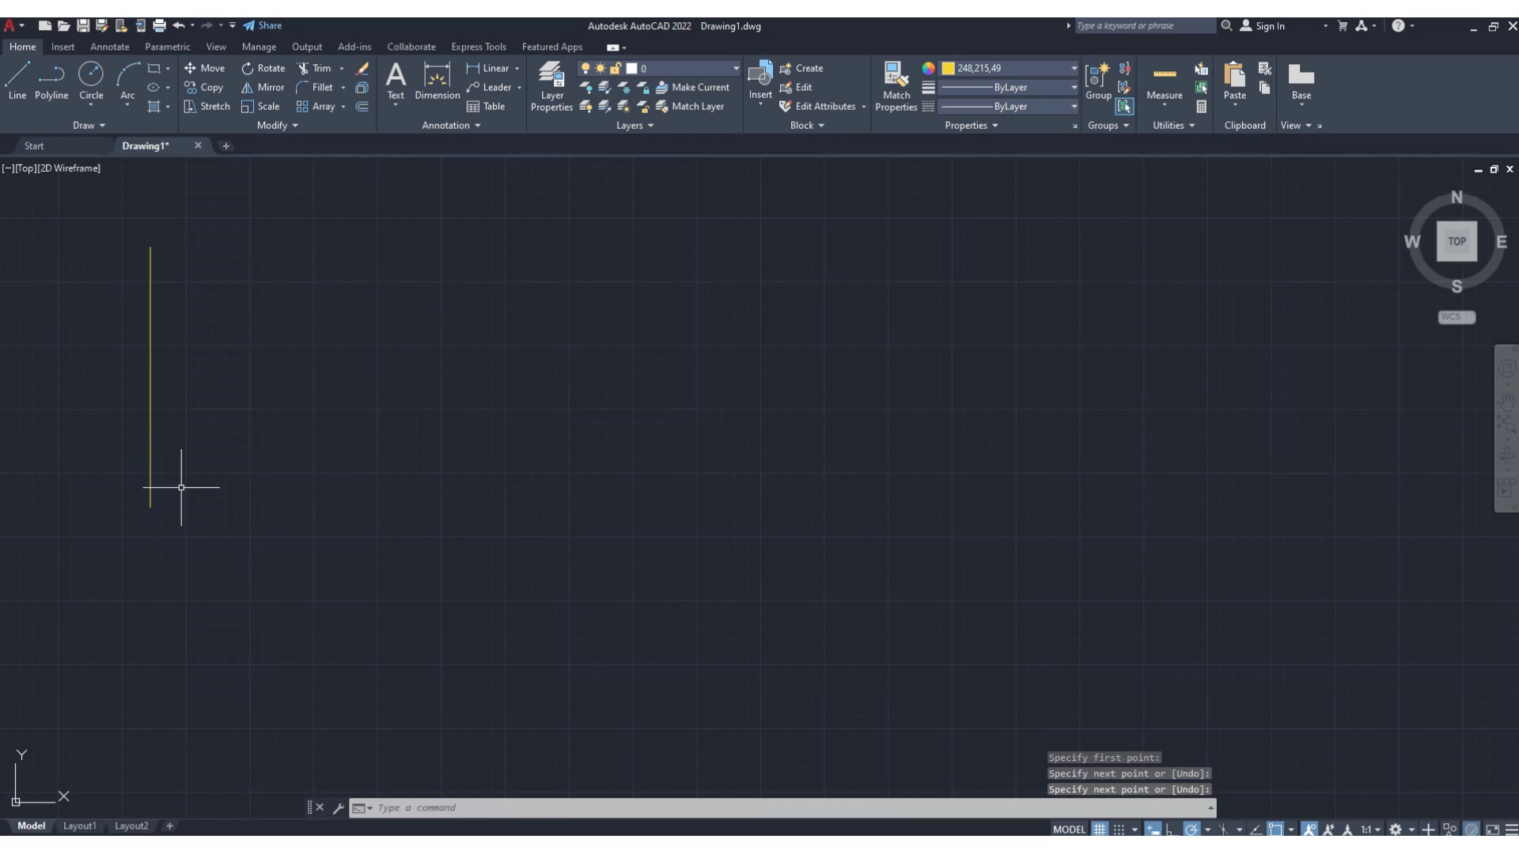
left_click(26, 83)
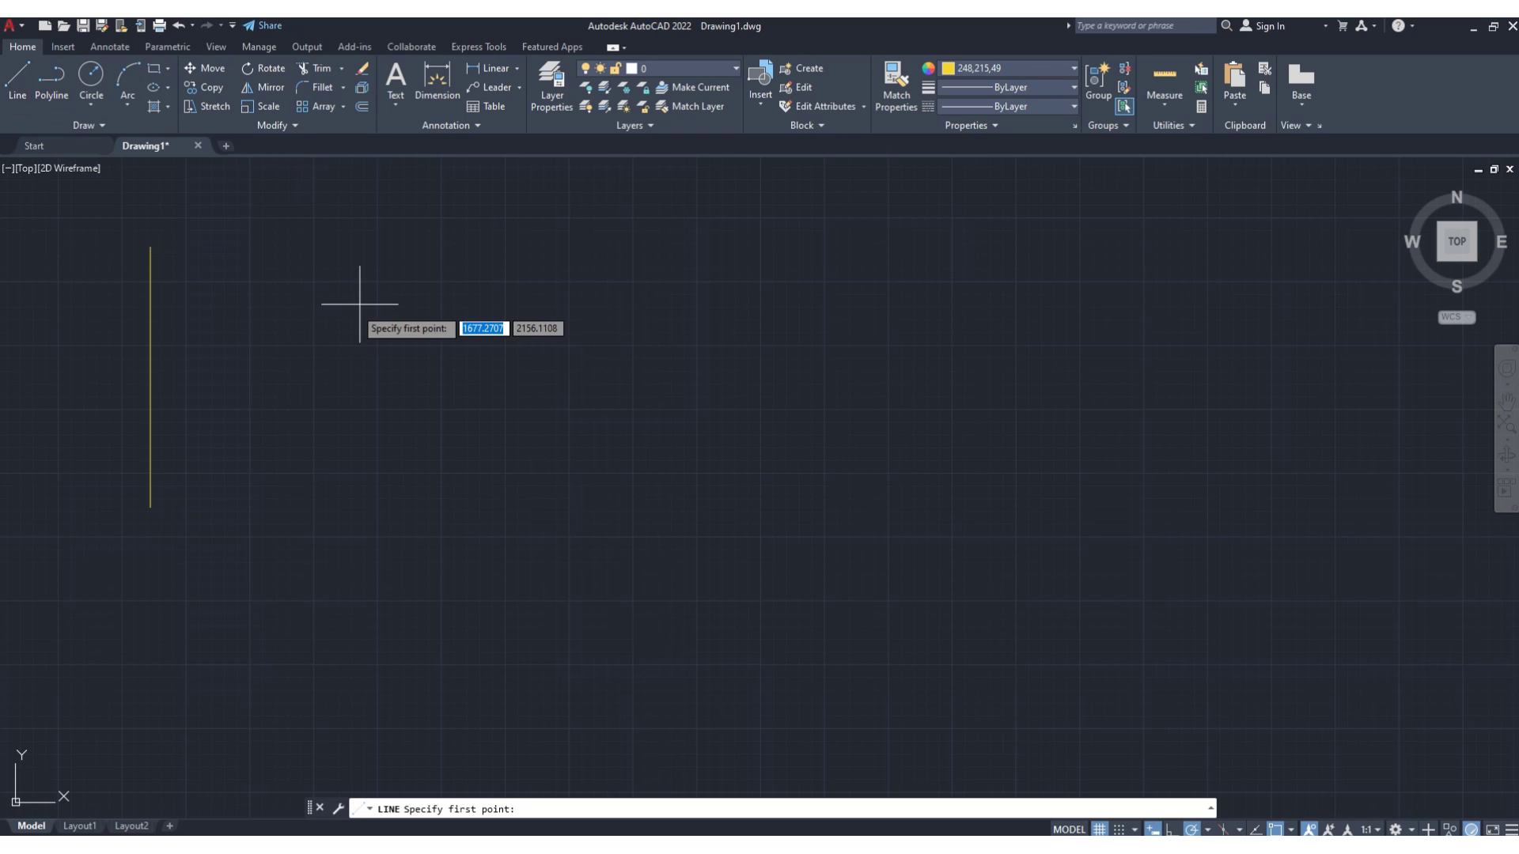
left_click(277, 239)
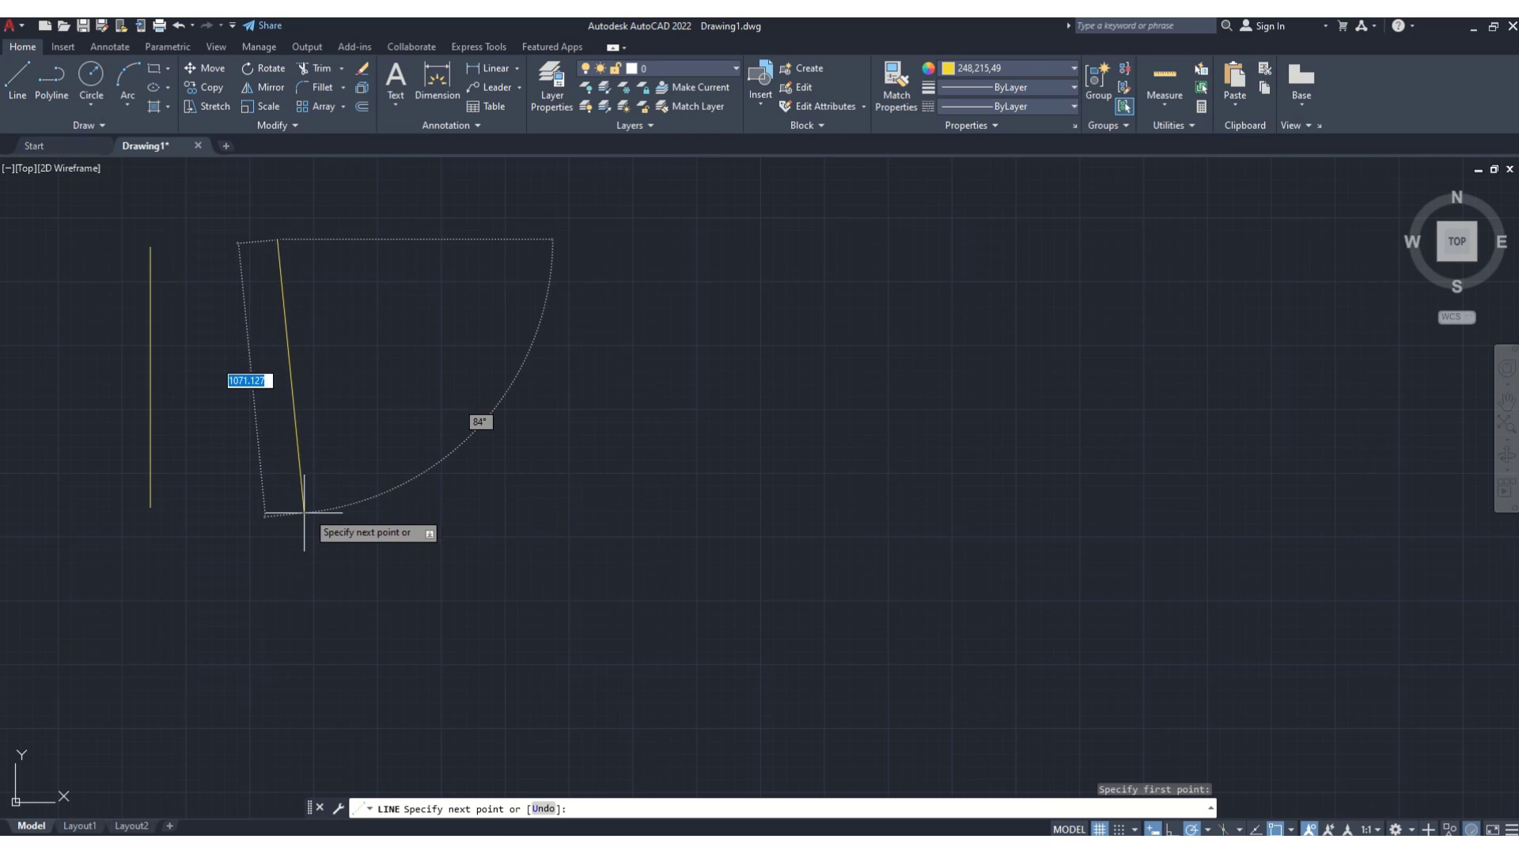
left_click(277, 511)
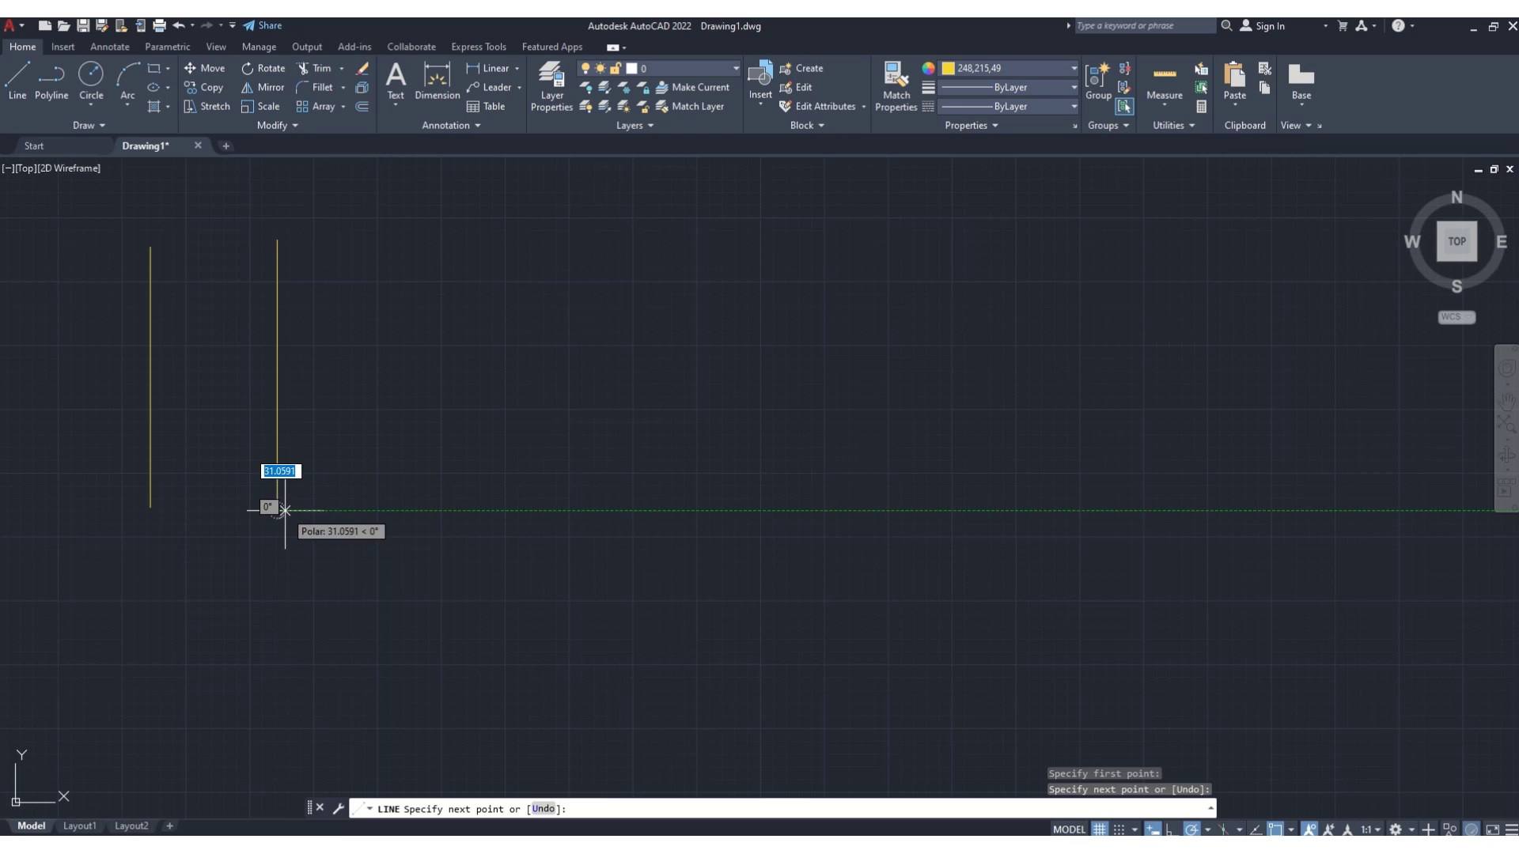
key("Return")
Draw a slanted line rising to the right that crosses both vertical lines and extends past each of them
left_click(30, 84)
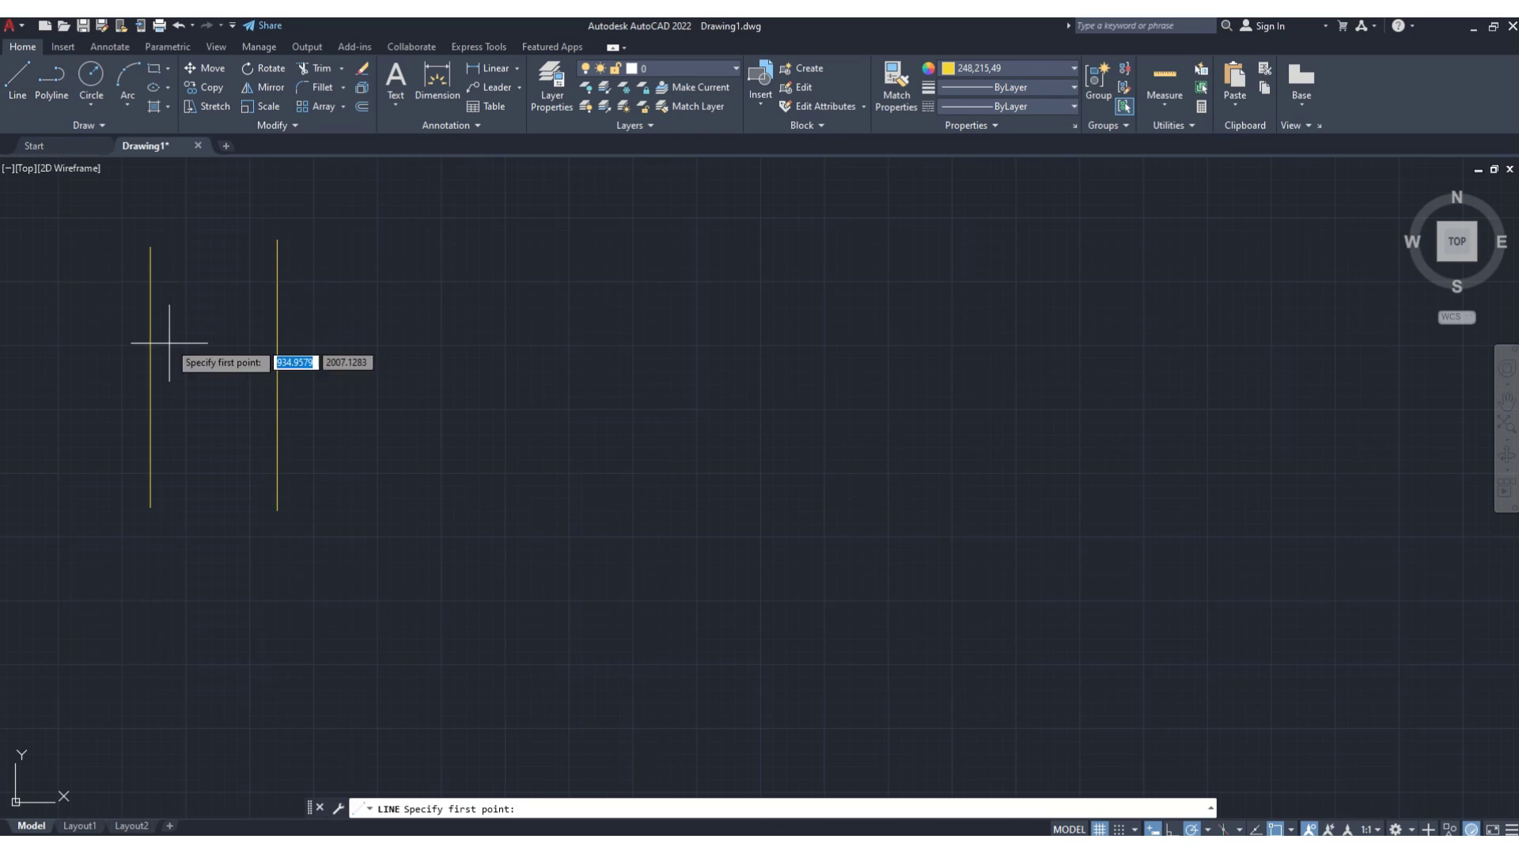
left_click(98, 409)
left_click(354, 289)
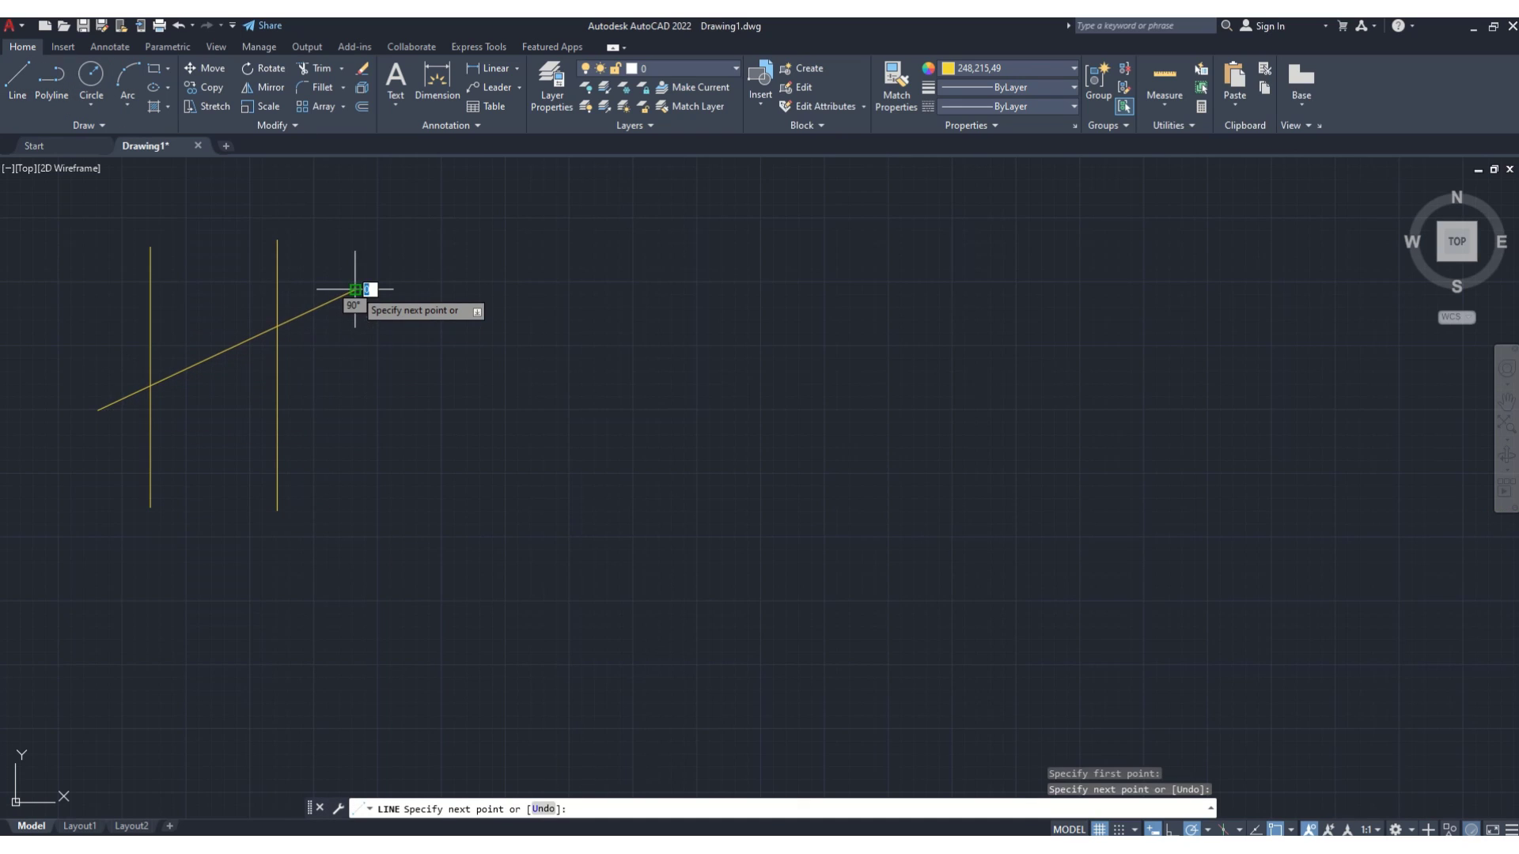
key("Return")
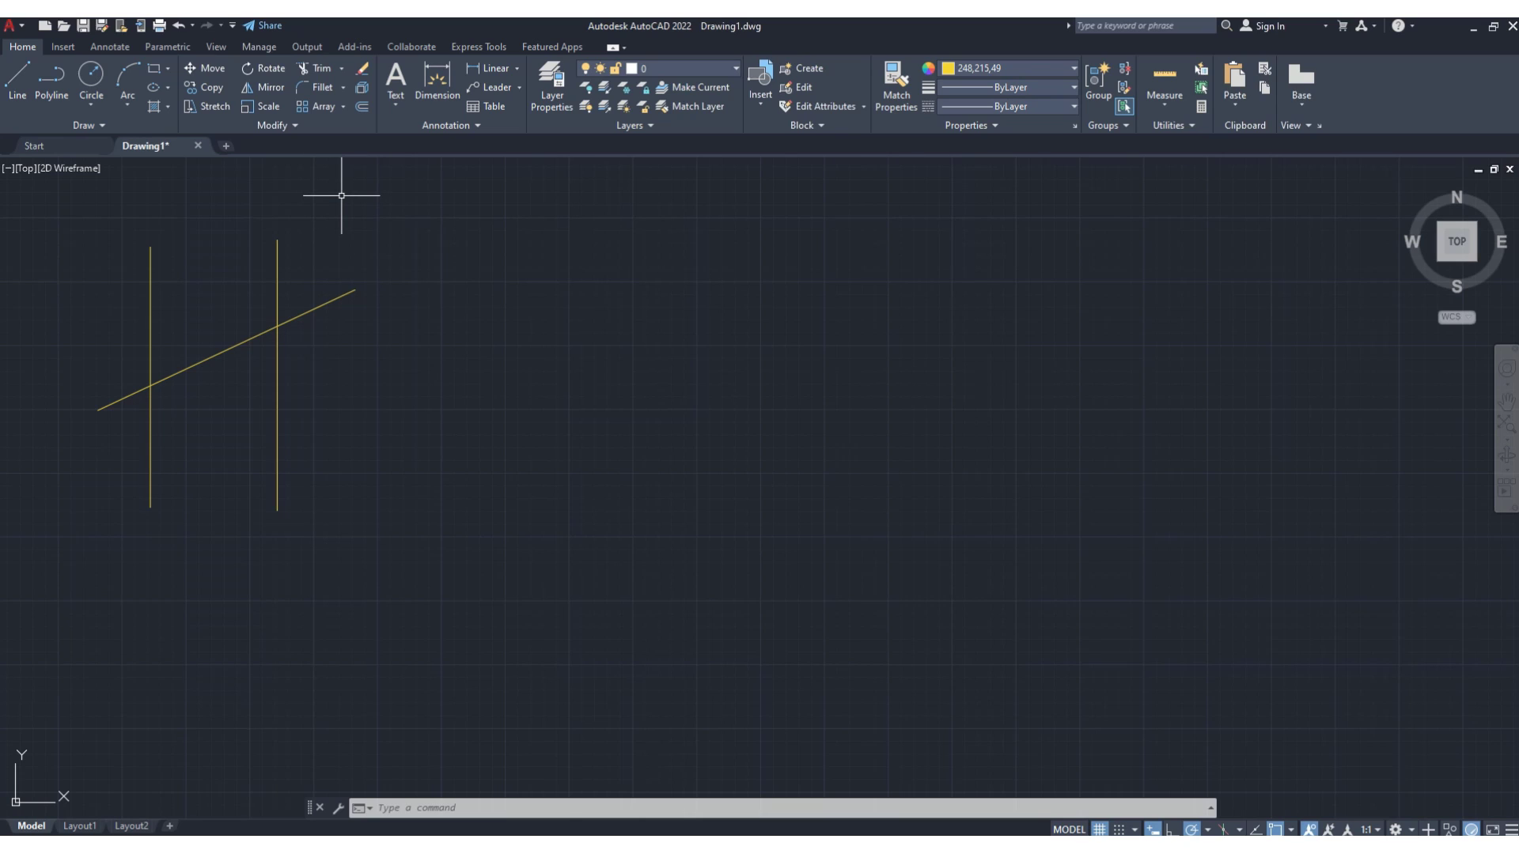
Trim both overhanging ends of the slanted line back to the two vertical lines
left_click(321, 73)
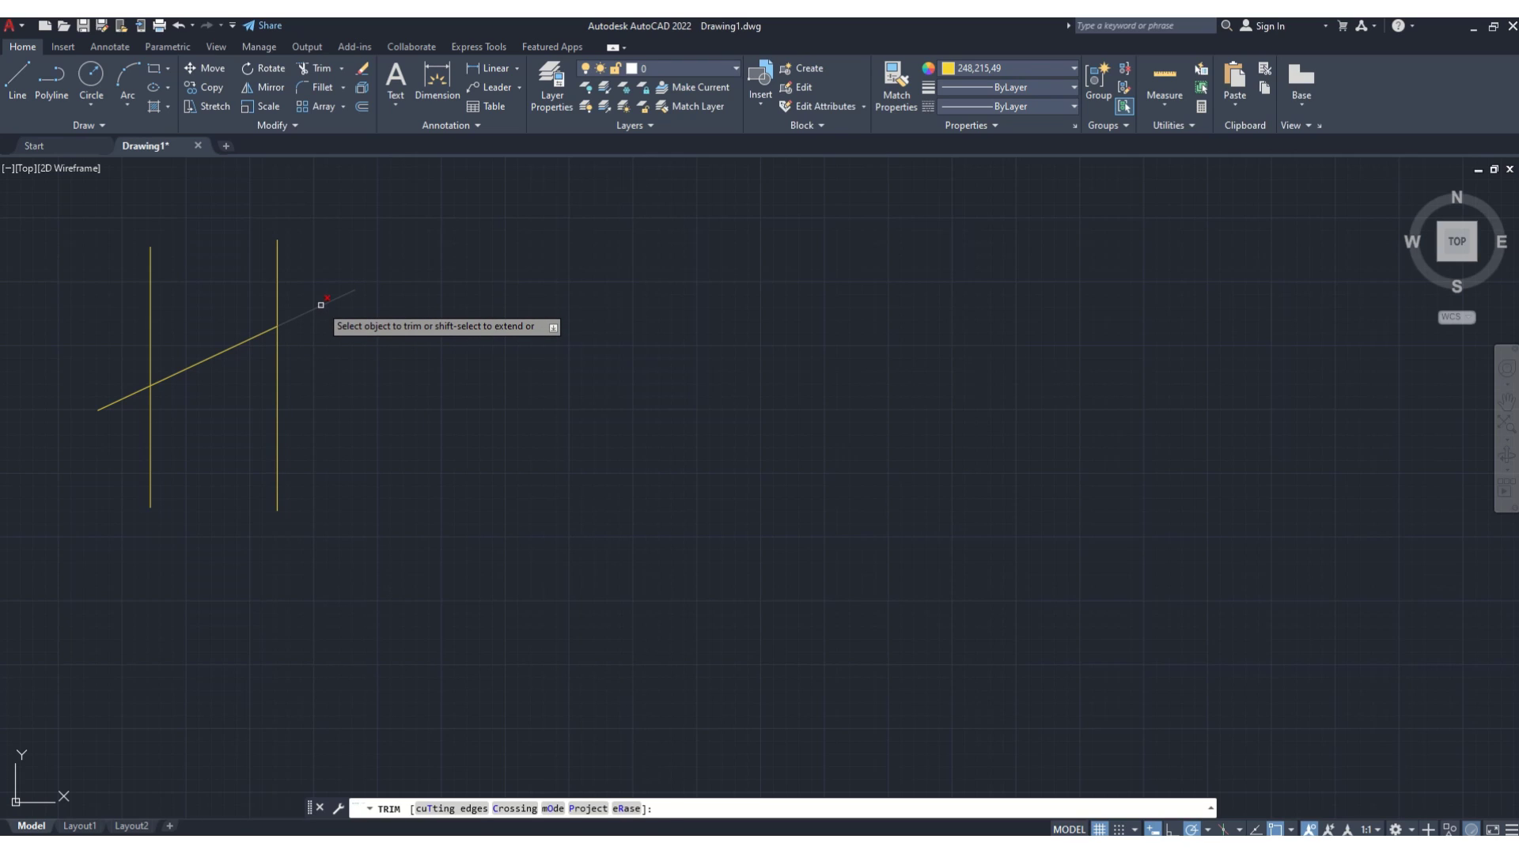
left_click(321, 304)
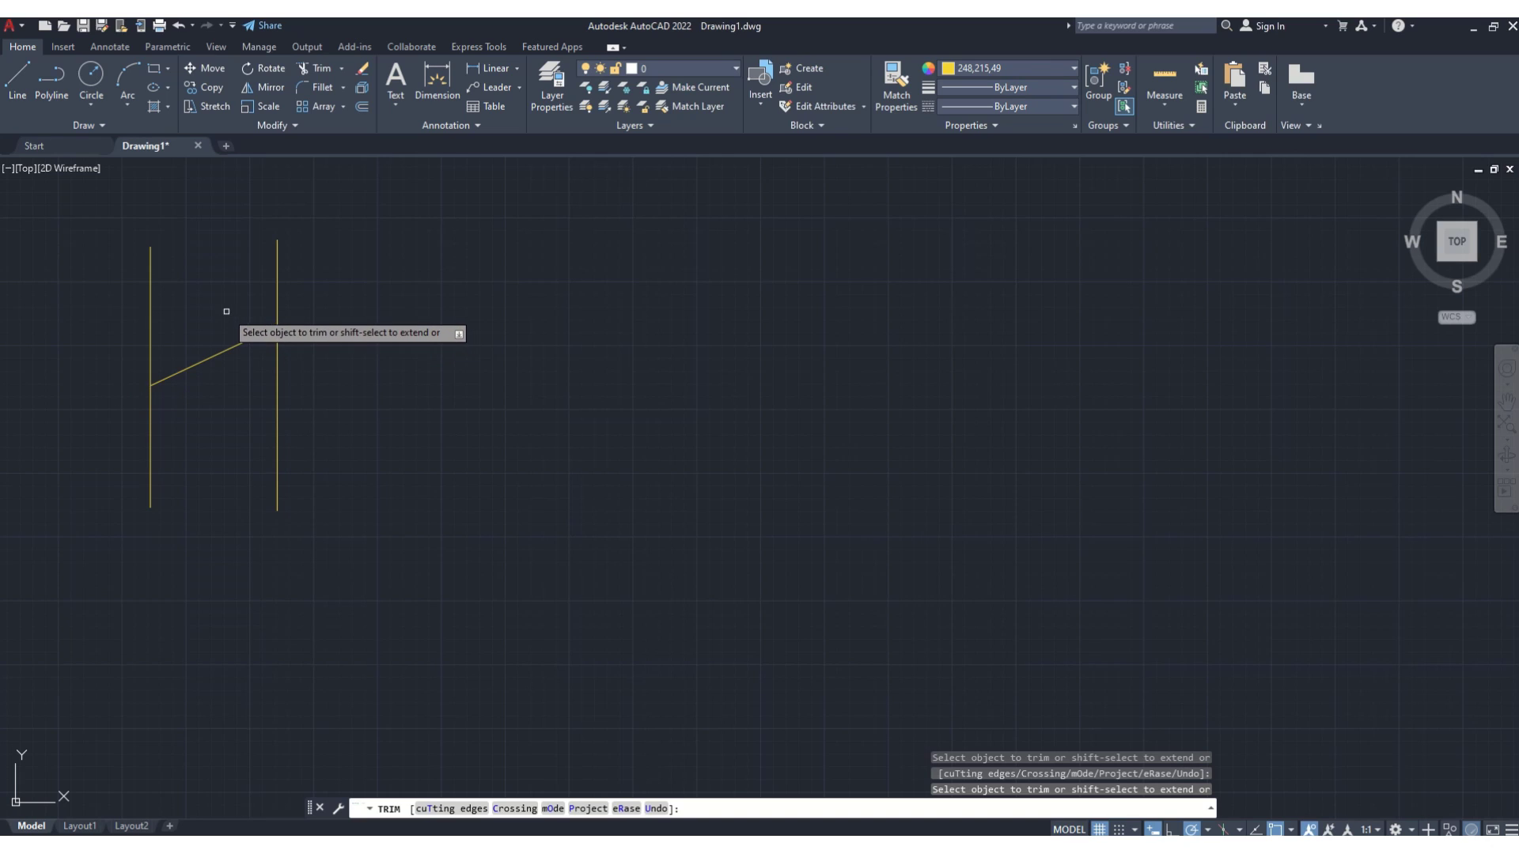
key("Return")
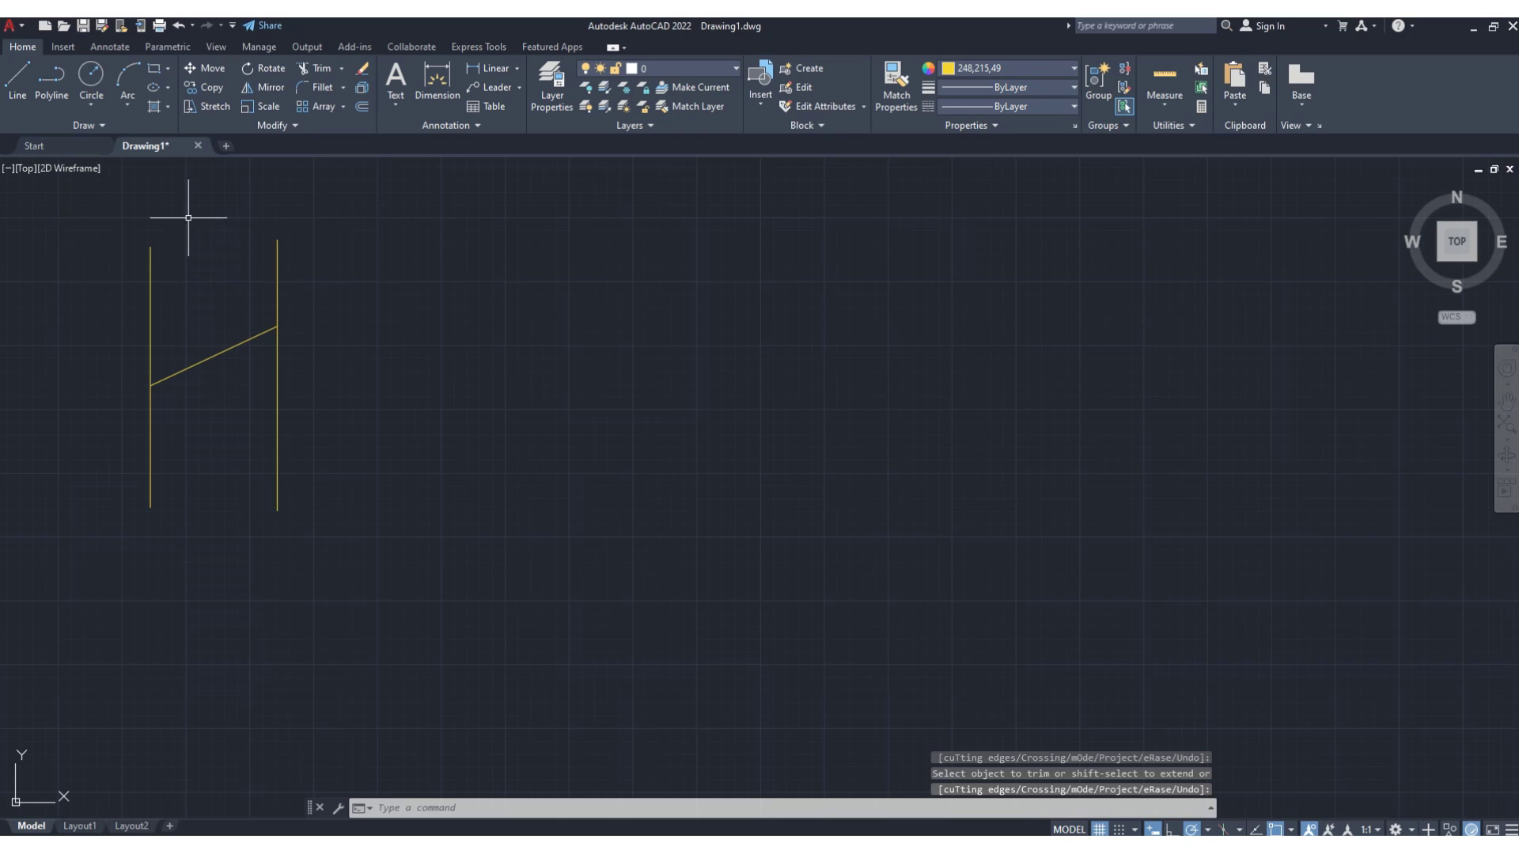
Draw a circle with a radius of about 220 overlapping the lower part of the right vertical line
left_click(91, 77)
left_click(251, 445)
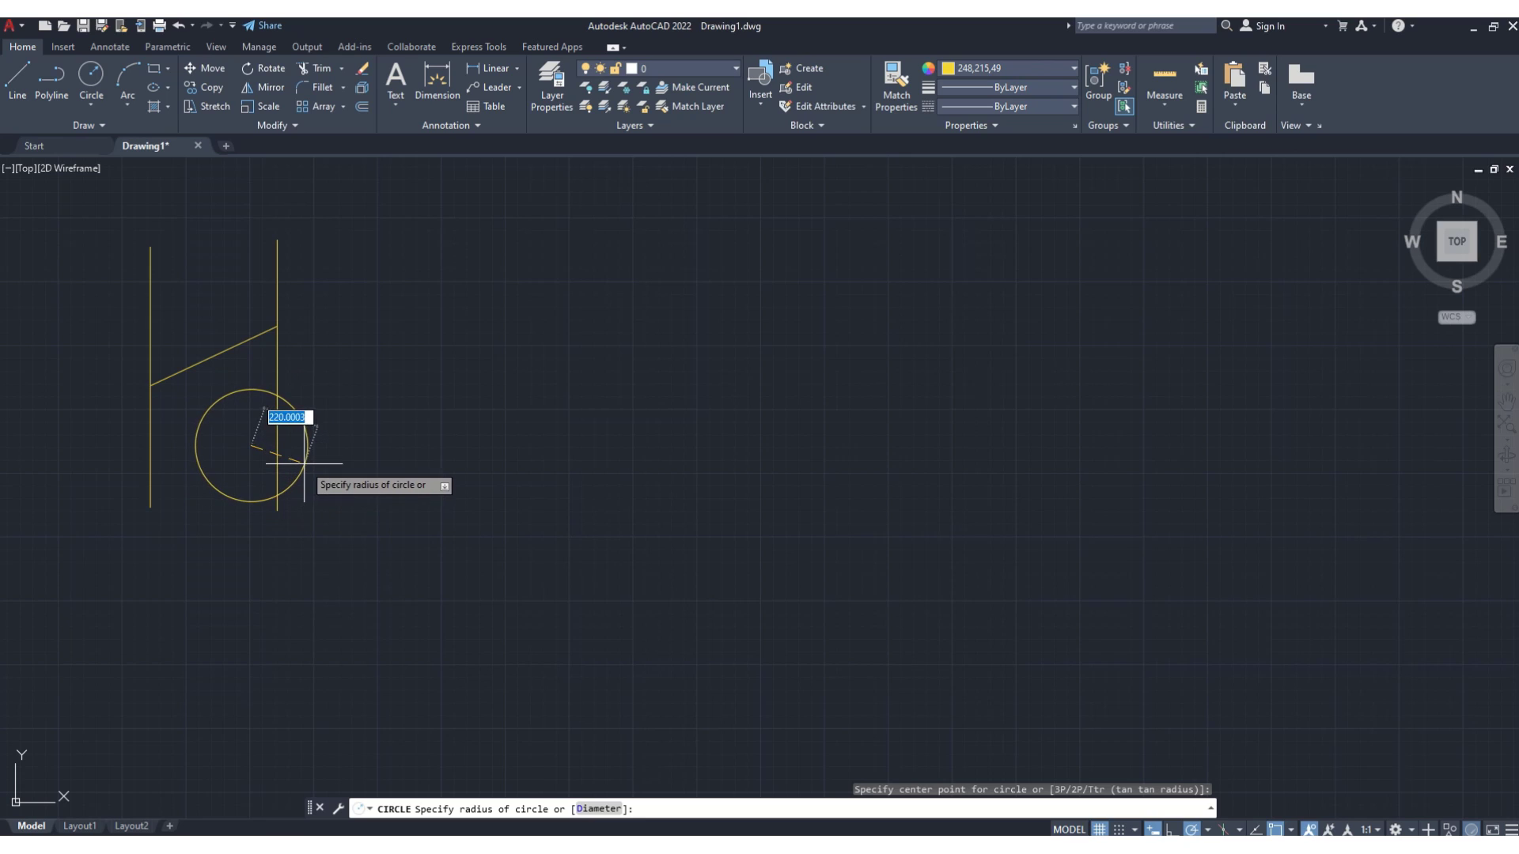
left_click(302, 471)
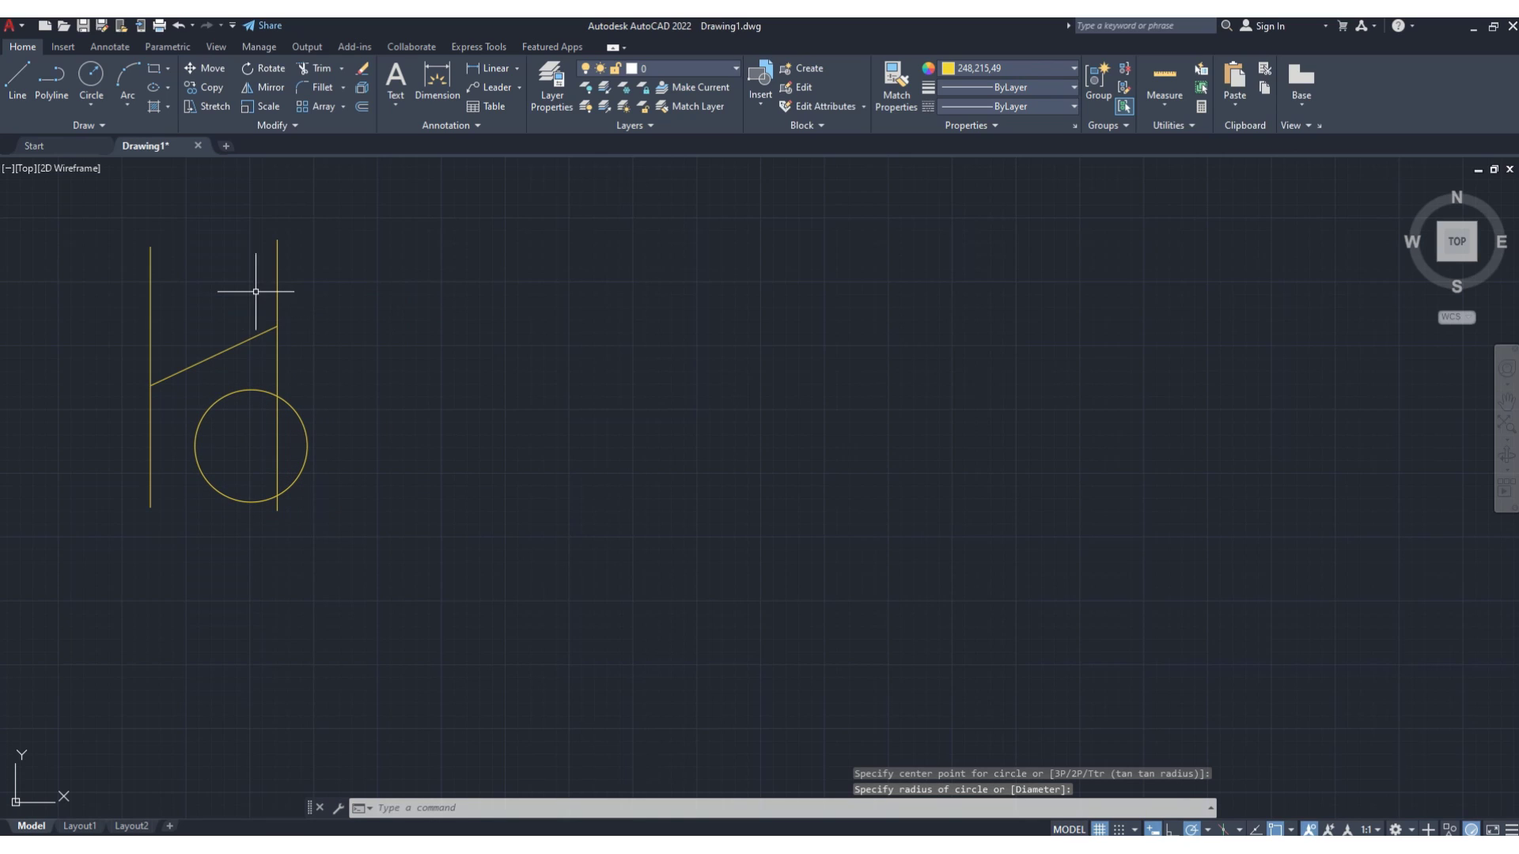
Trim away the portion of the right vertical line that lies inside the circle
left_click(320, 69)
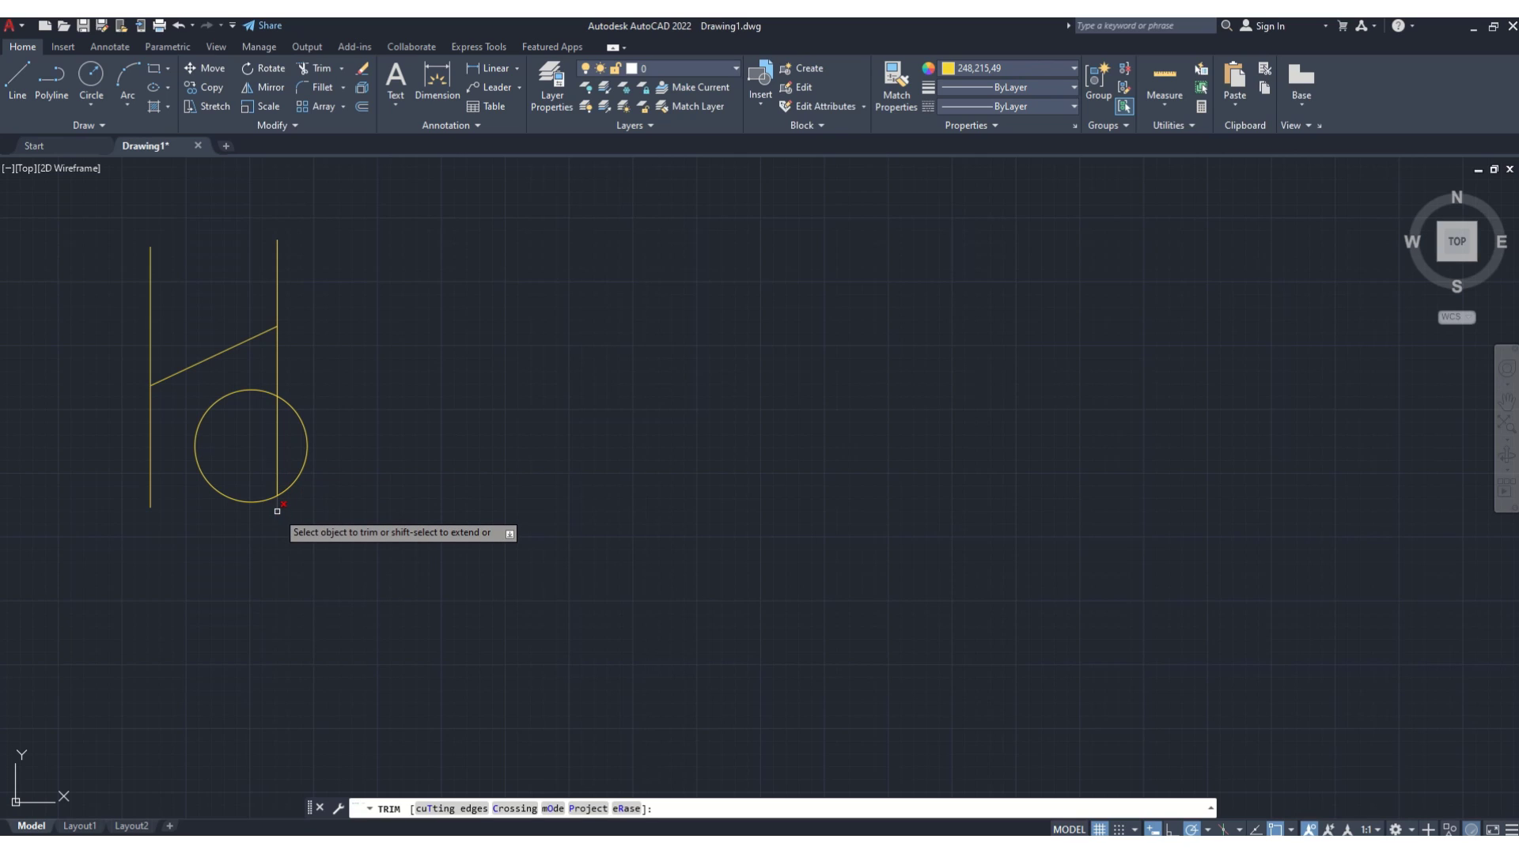
left_click(276, 455)
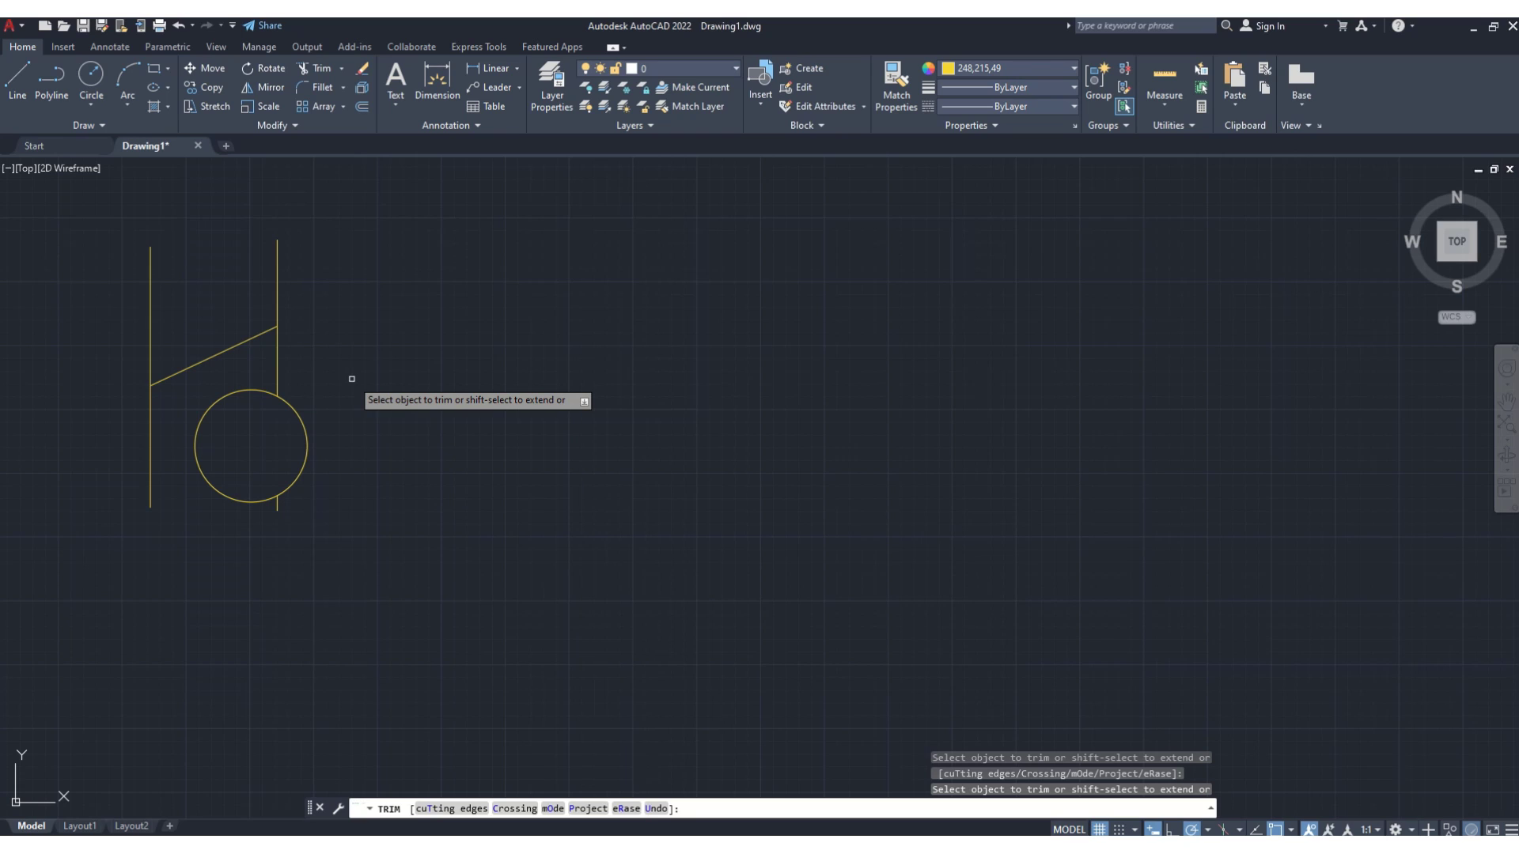
key("Escape")
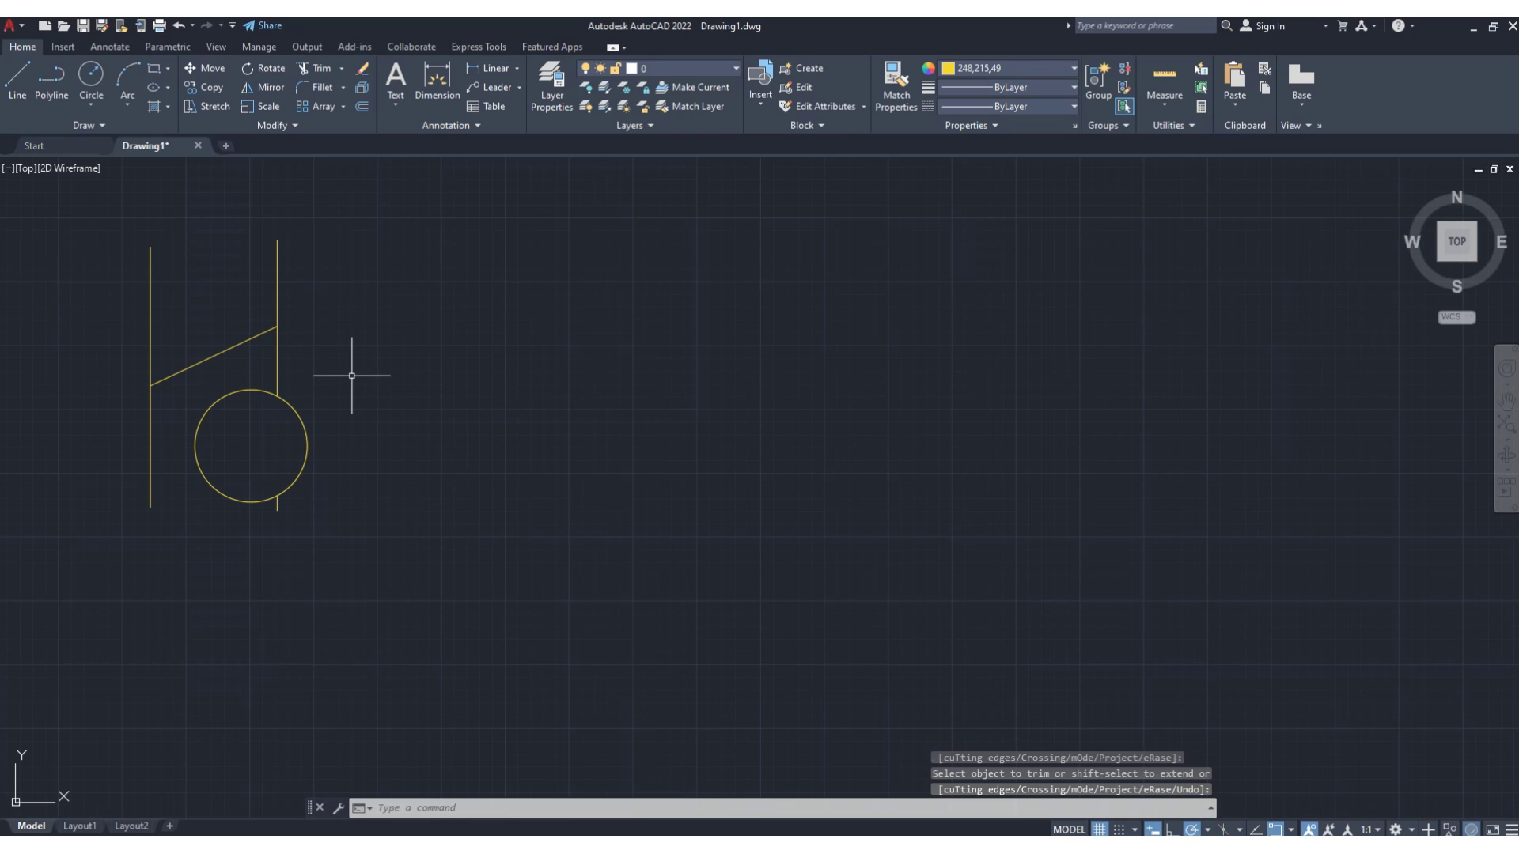
Draw a diagonal line about 800 units long through the circle, from its upper right to its lower left
left_click(17, 79)
left_click(329, 382)
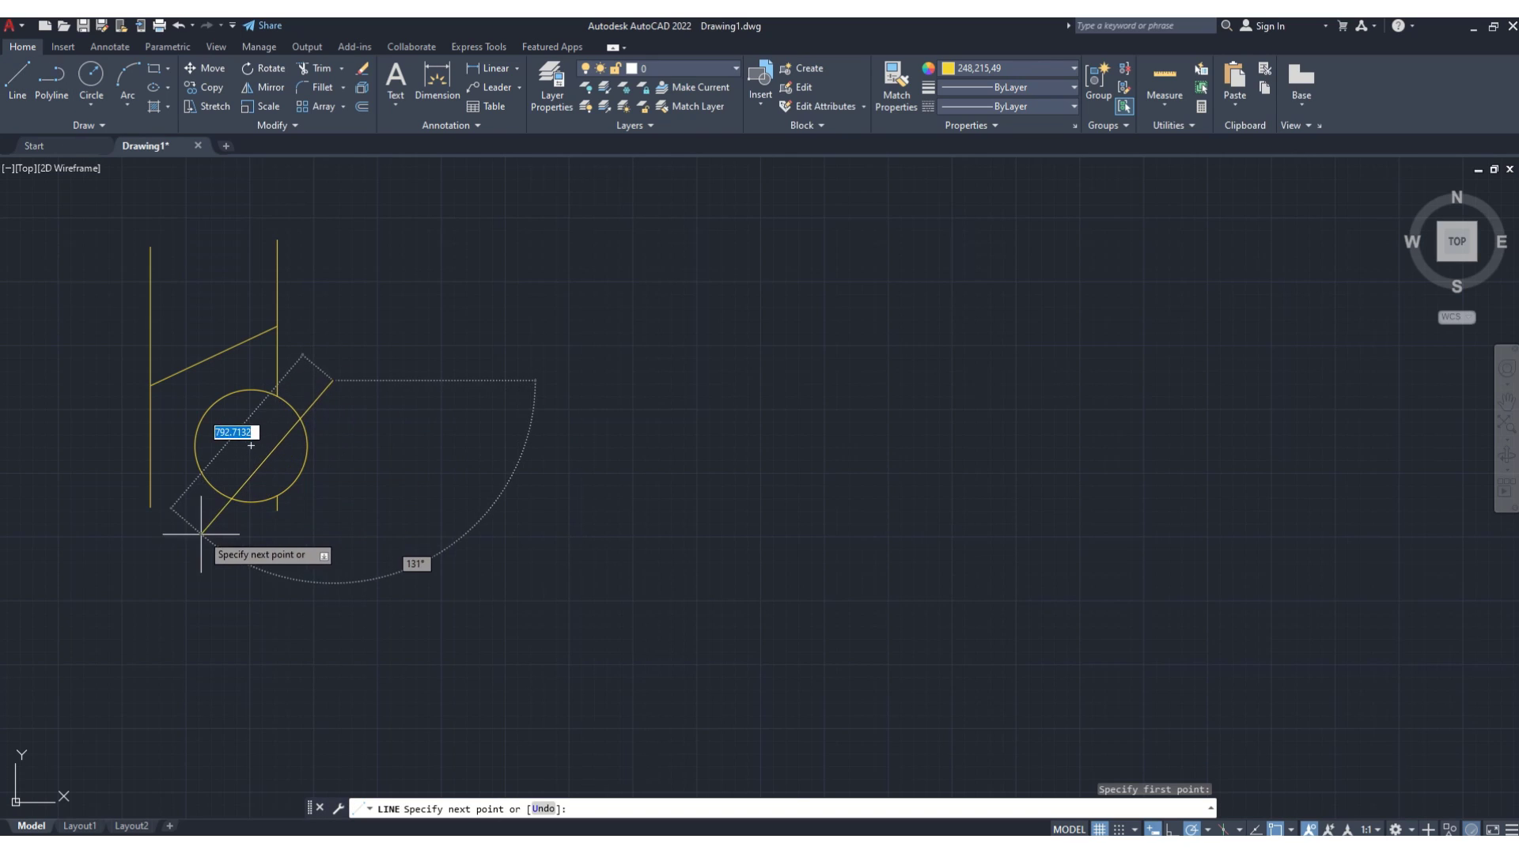
left_click(228, 536)
key("Return")
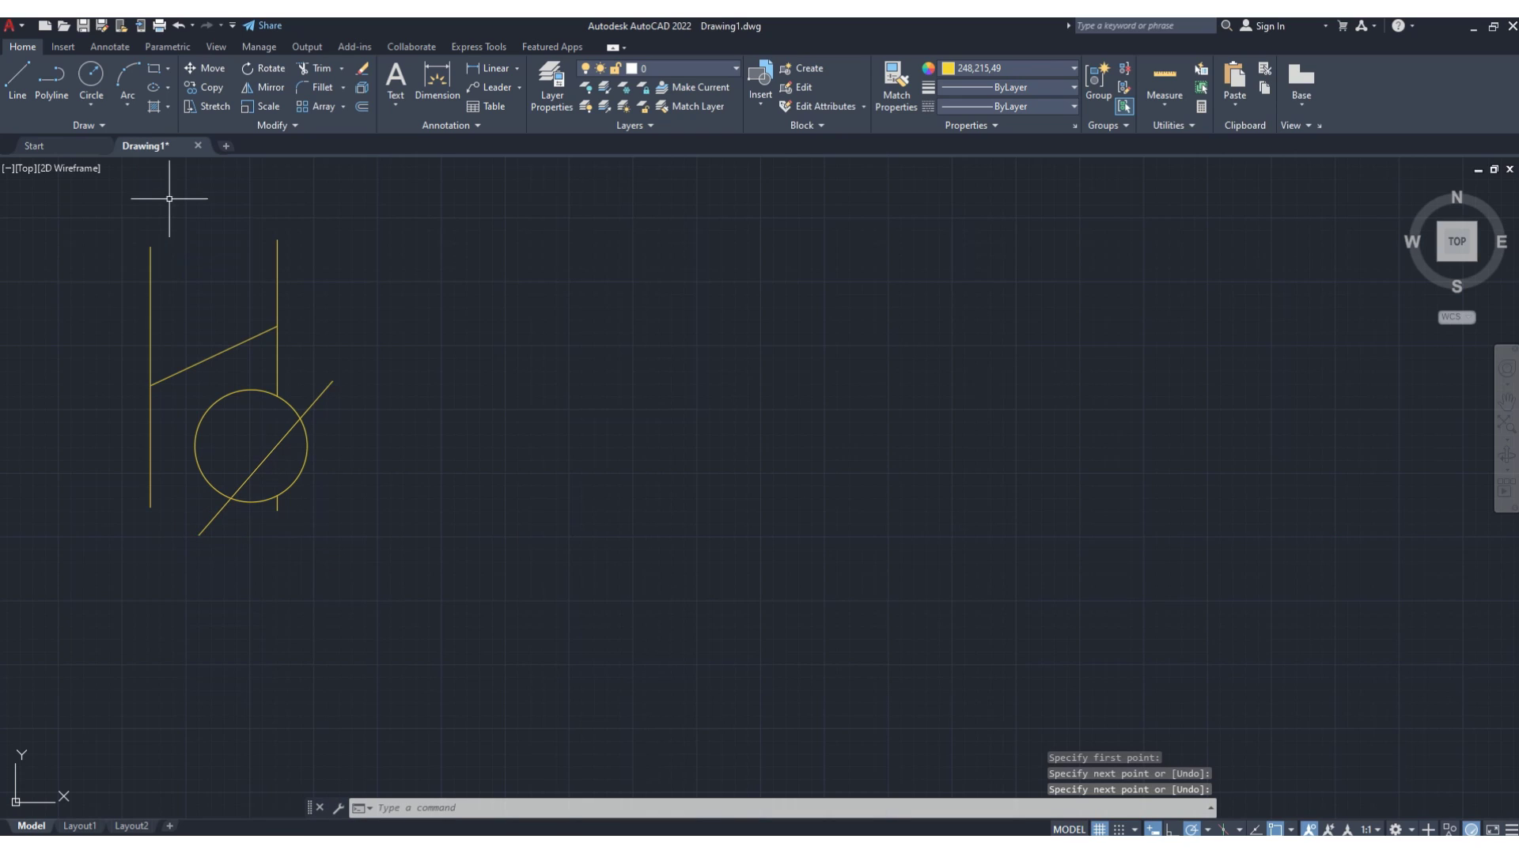
Trim away the portion of the diagonal line that lies inside the circle
type("tr")
key("Return")
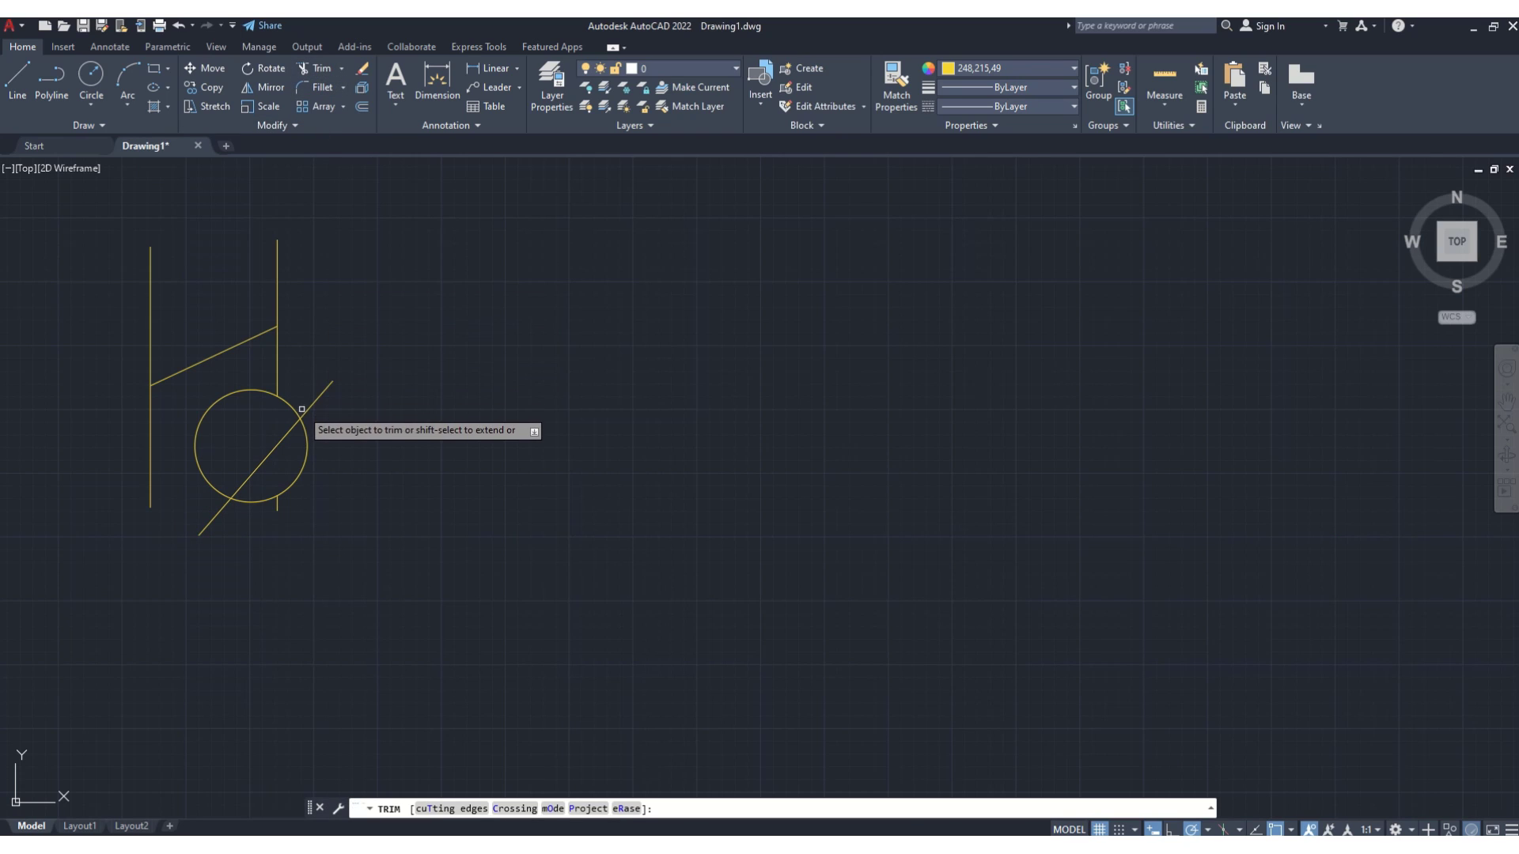
left_click(270, 453)
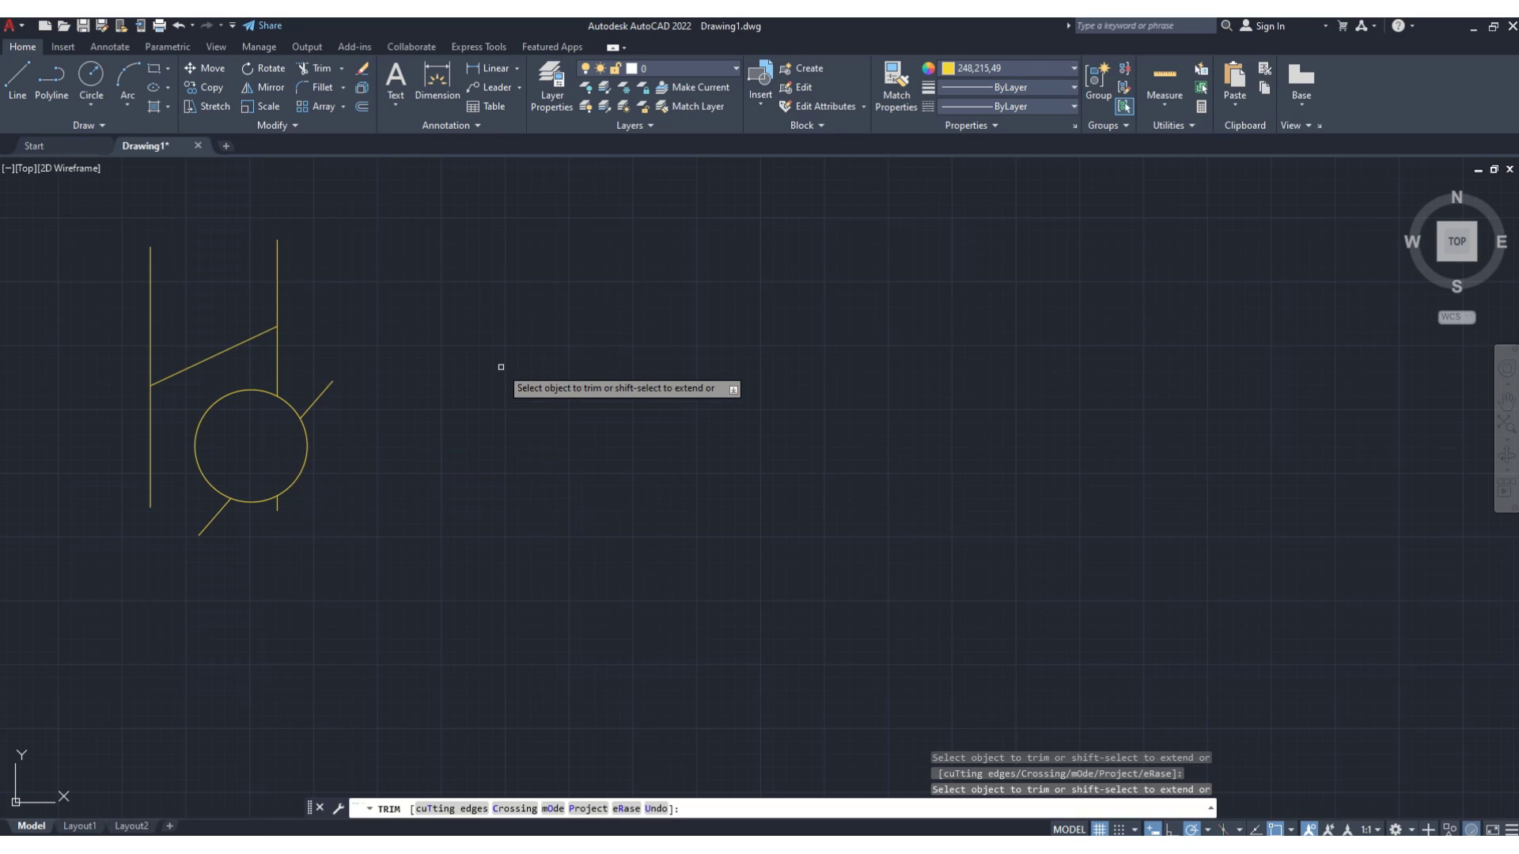
key("Return")
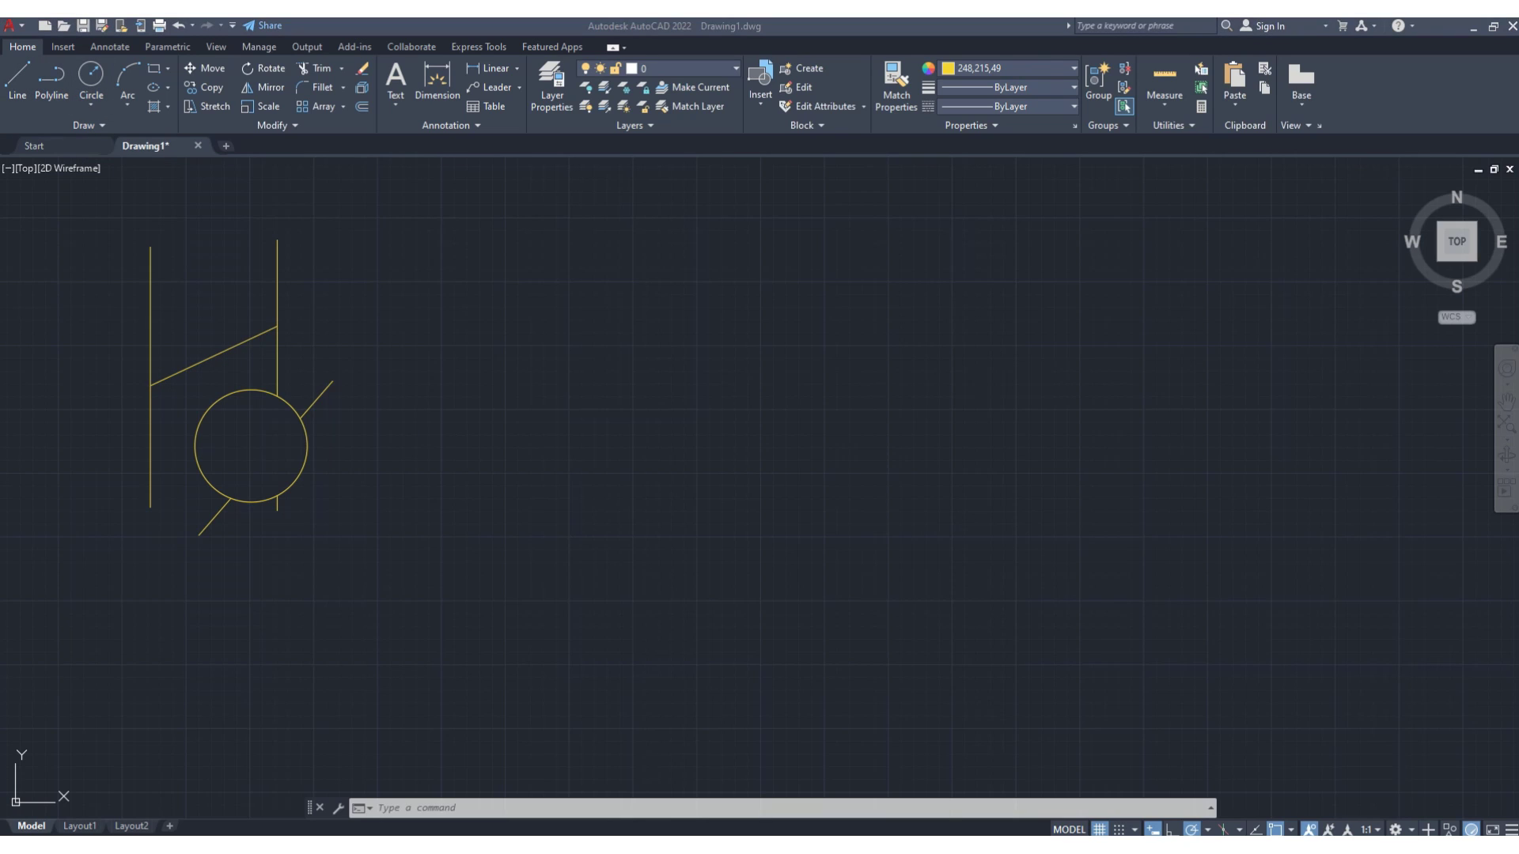
Draw two connected lines to the right of the circle, one slanting down and one horizontal, forming a sharp corner
left_click(343, 25)
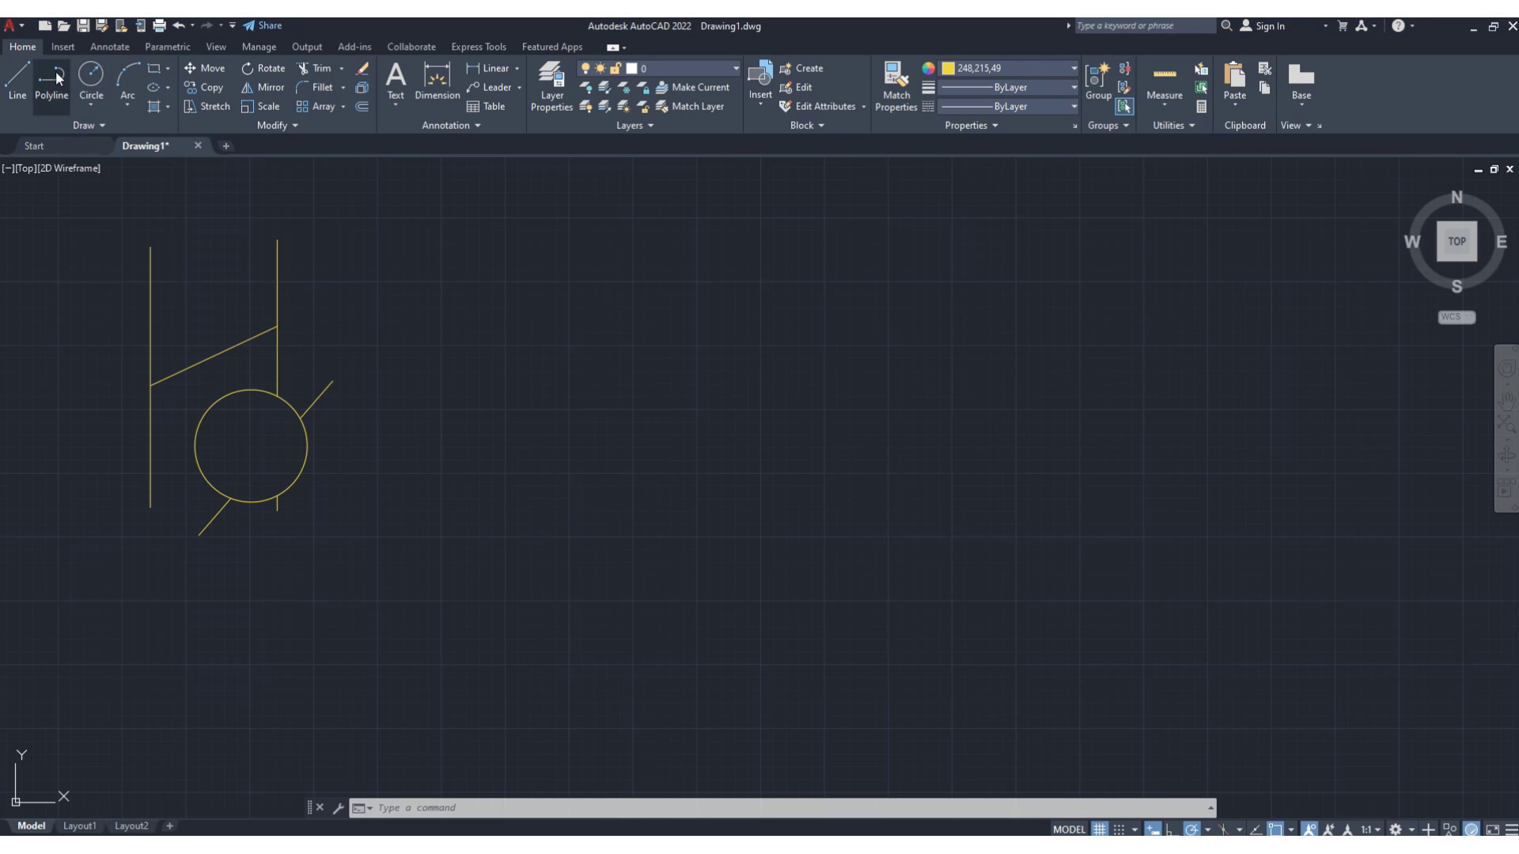
left_click(17, 79)
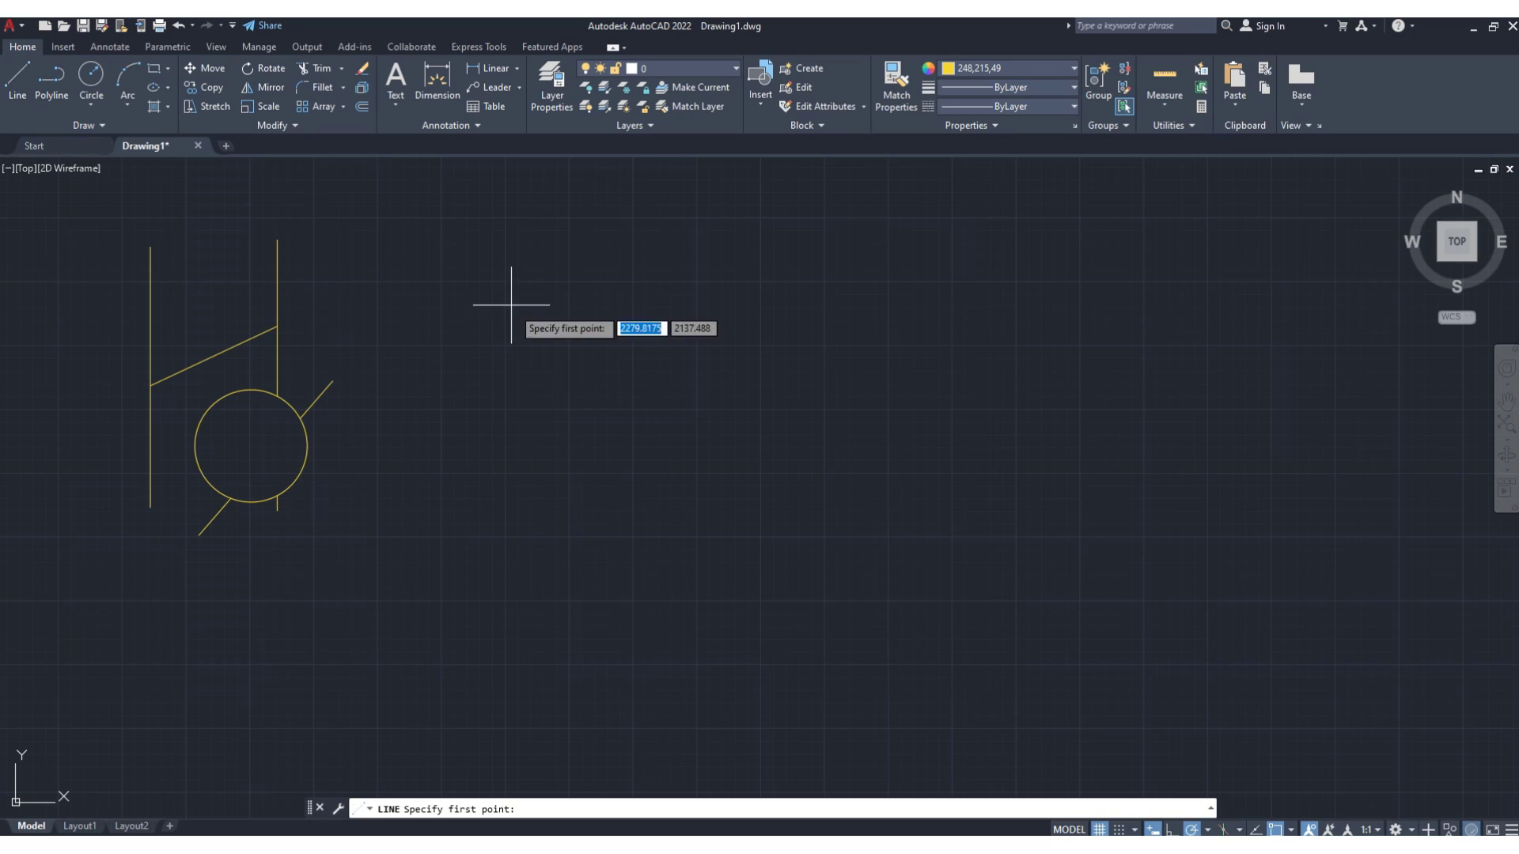
left_click(465, 261)
left_click(388, 449)
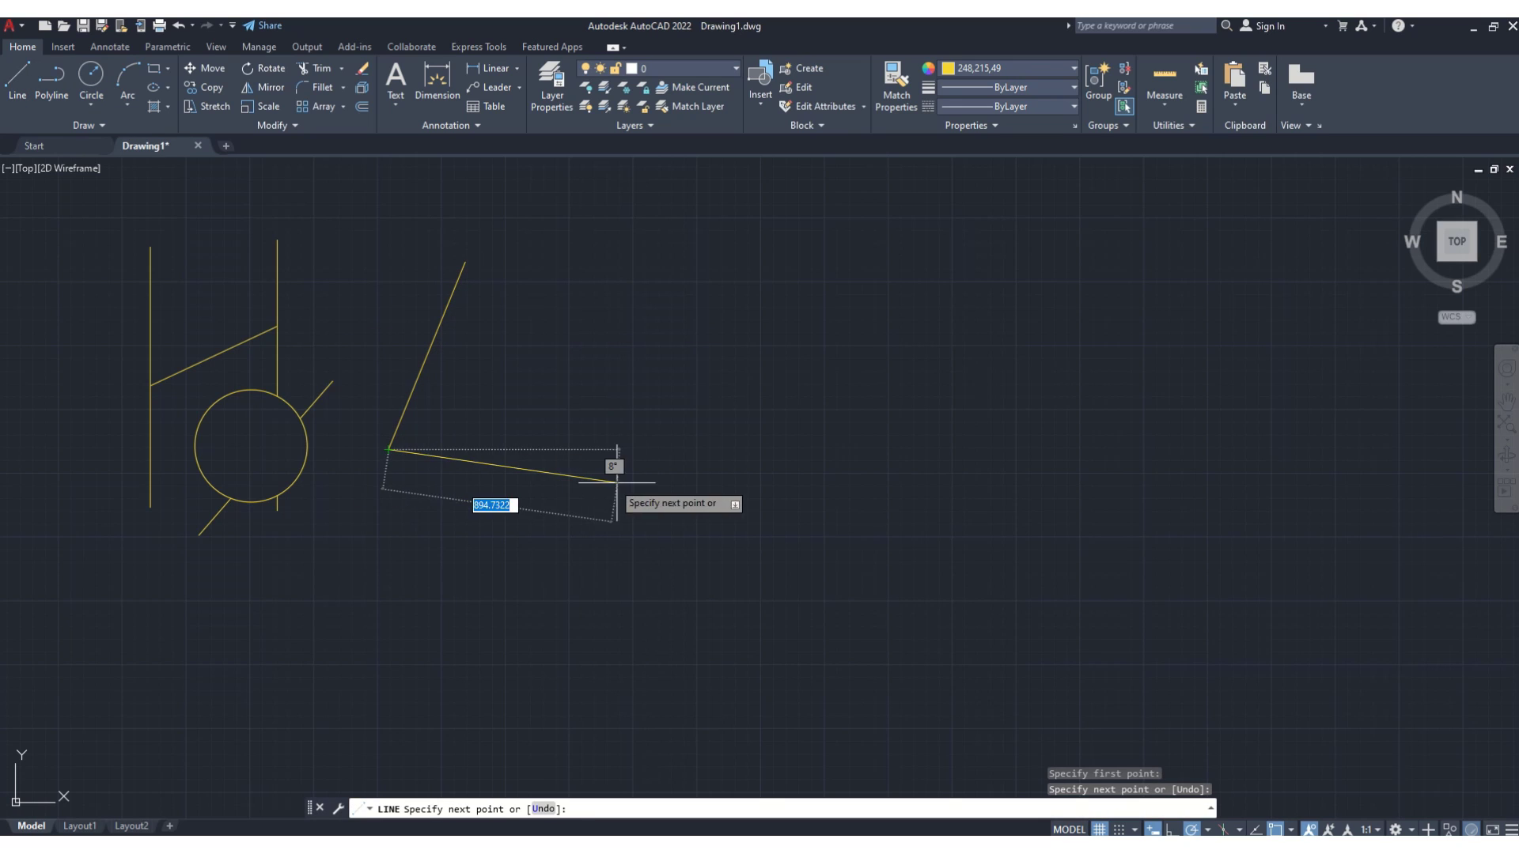
left_click(645, 449)
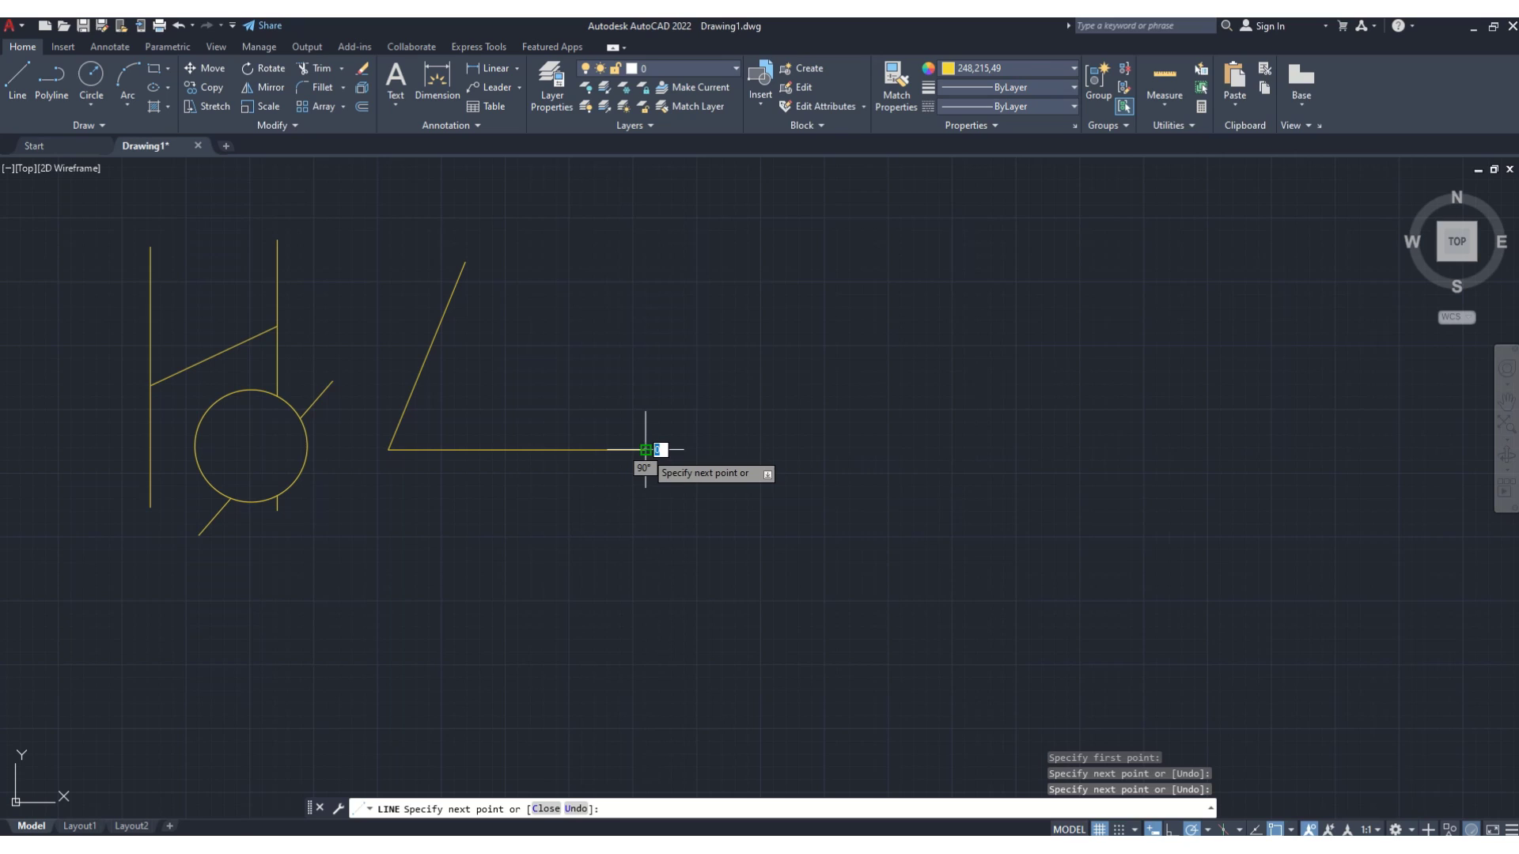
key("Return")
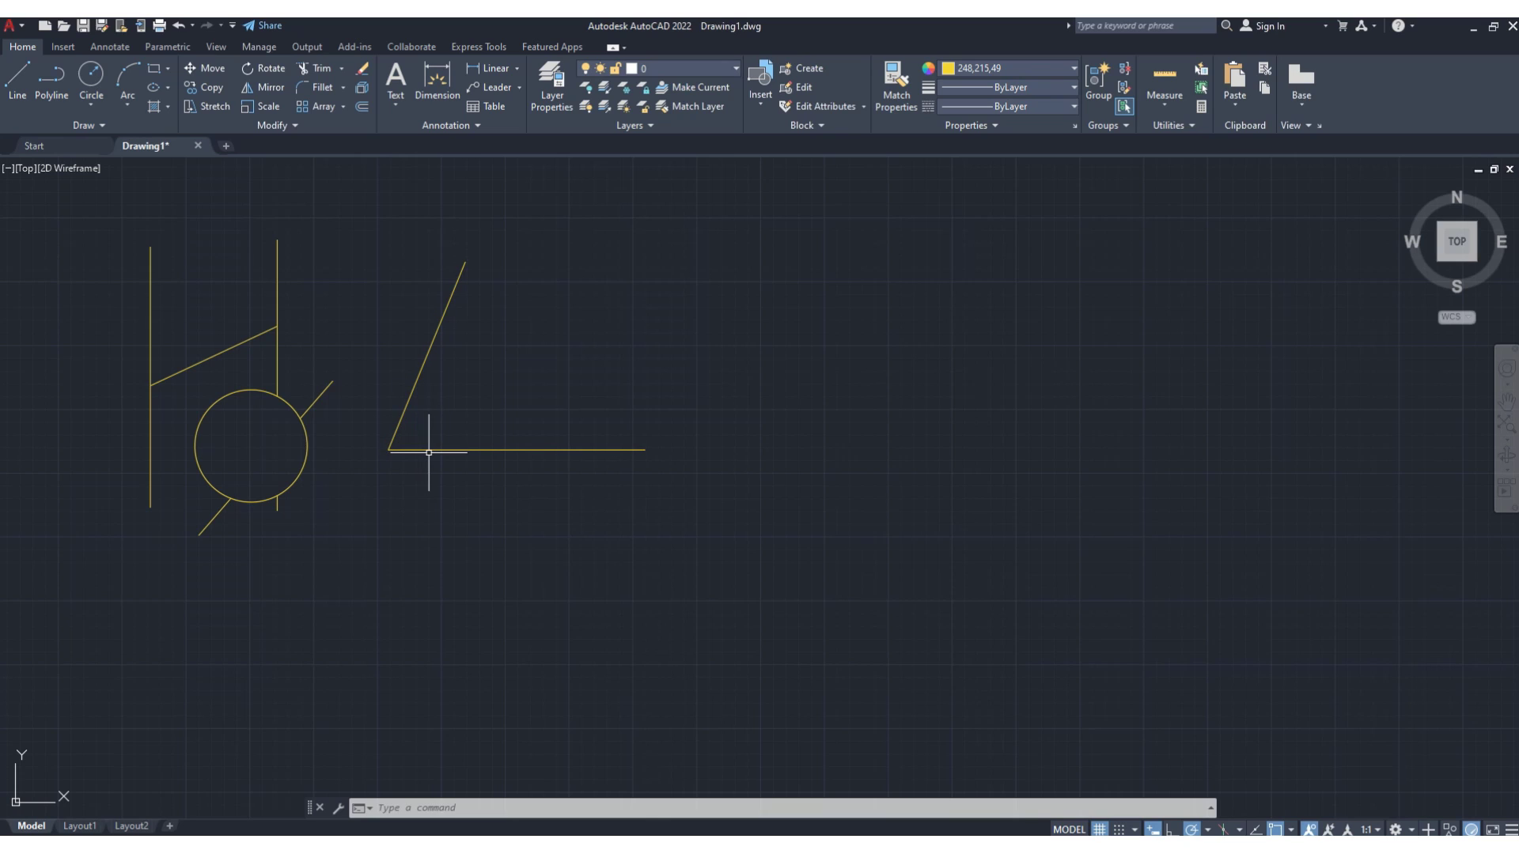
Fillet the corner between the slanted line and the horizontal line with a radius of 40
left_click(315, 88)
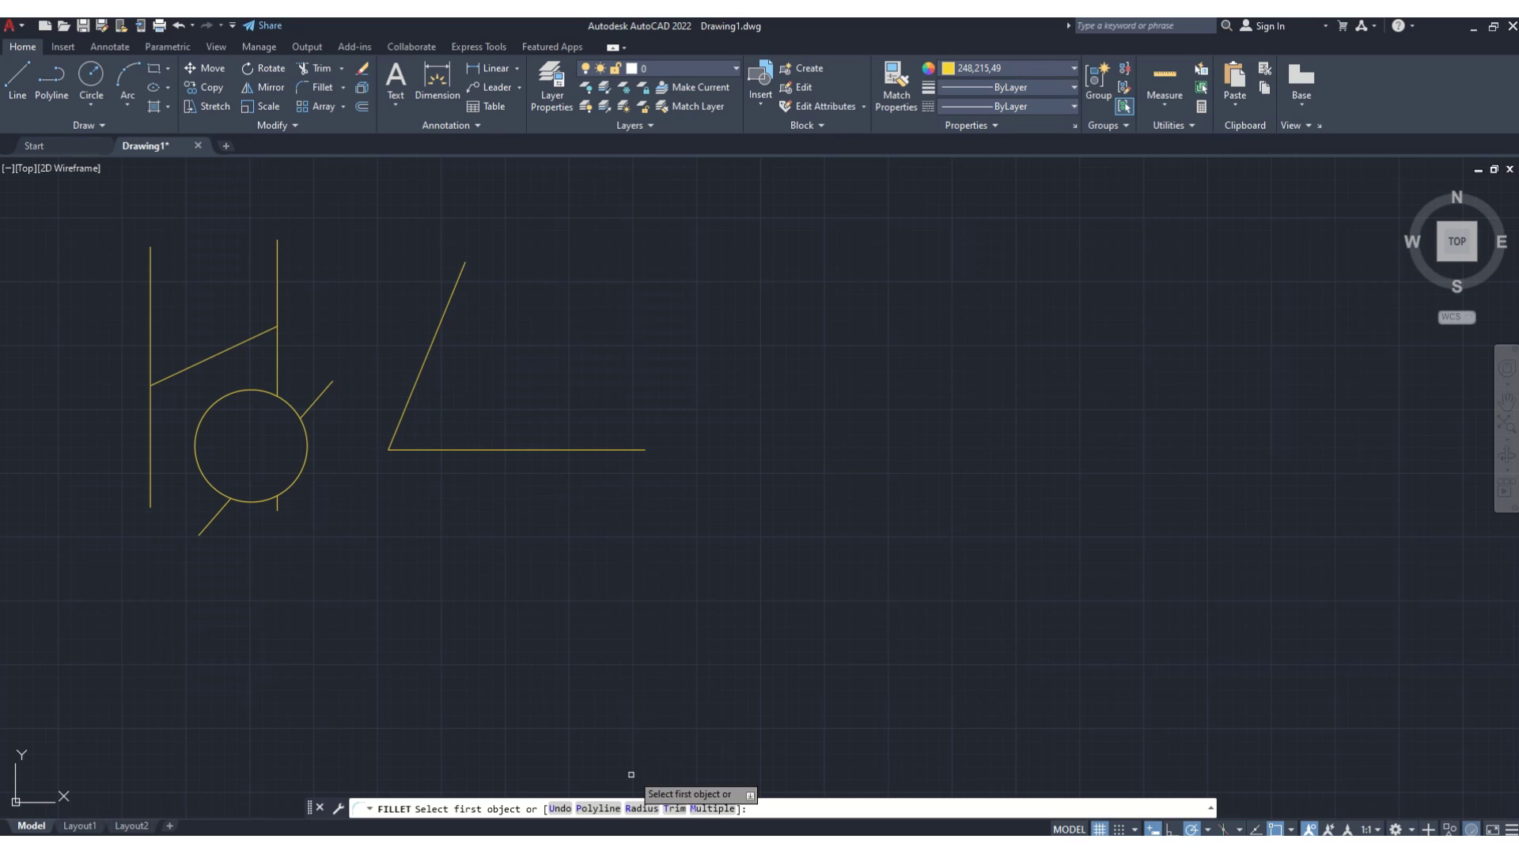
left_click(635, 809)
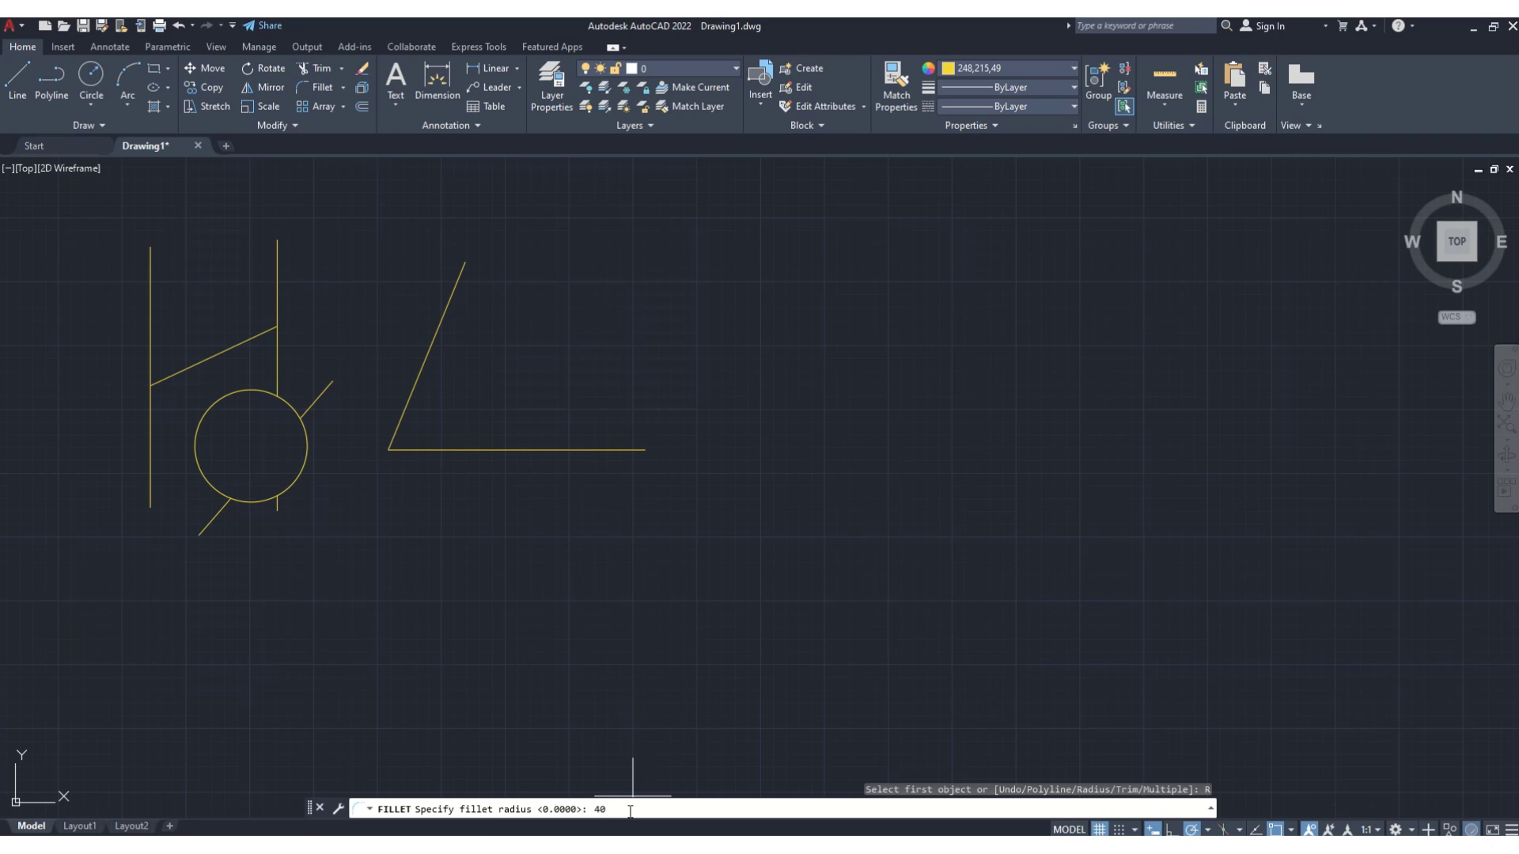
key("Return")
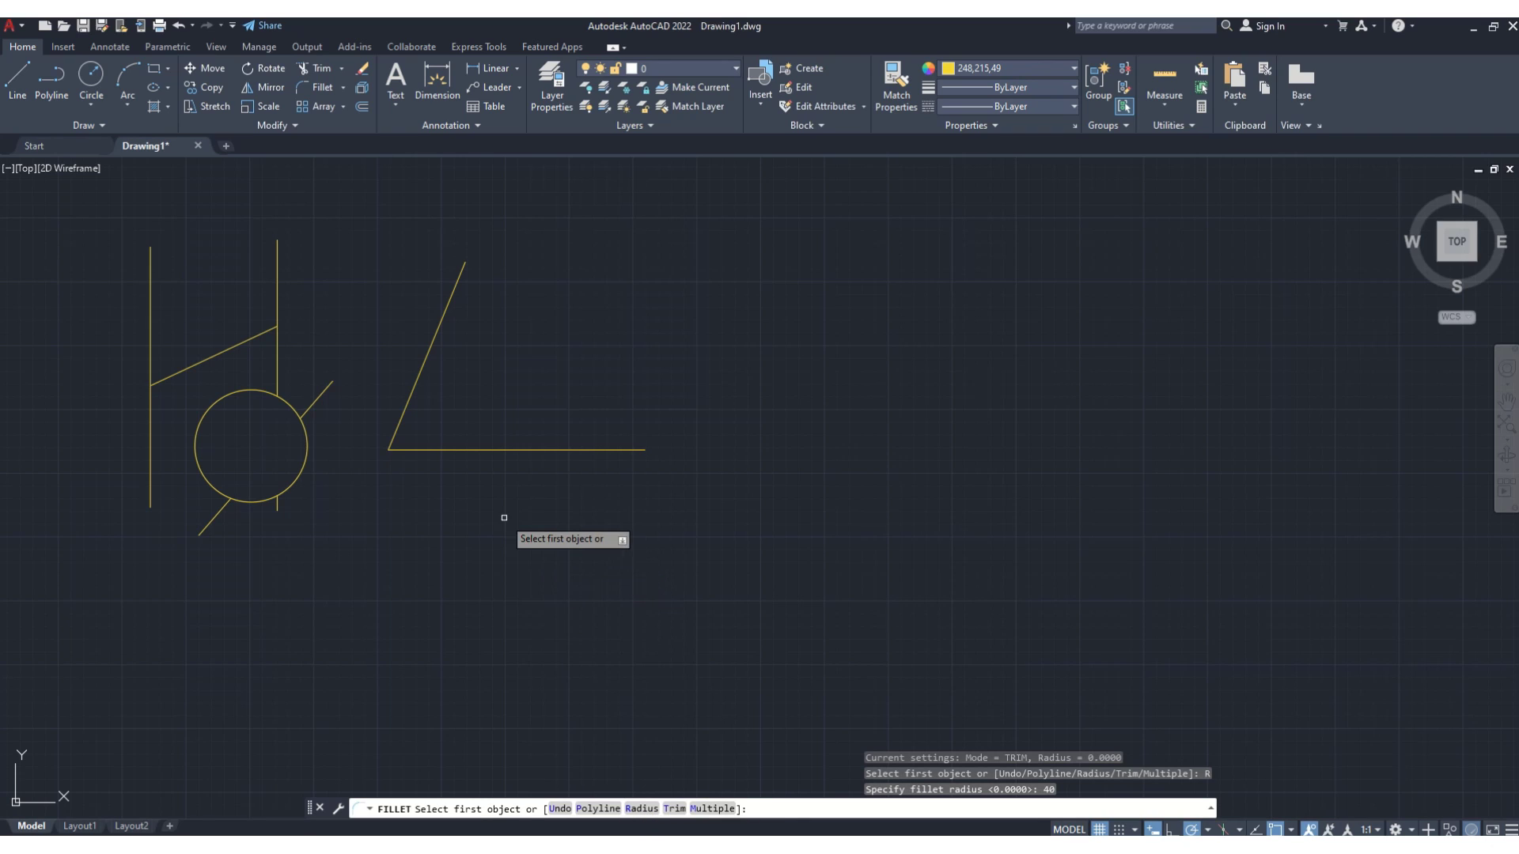
left_click(409, 395)
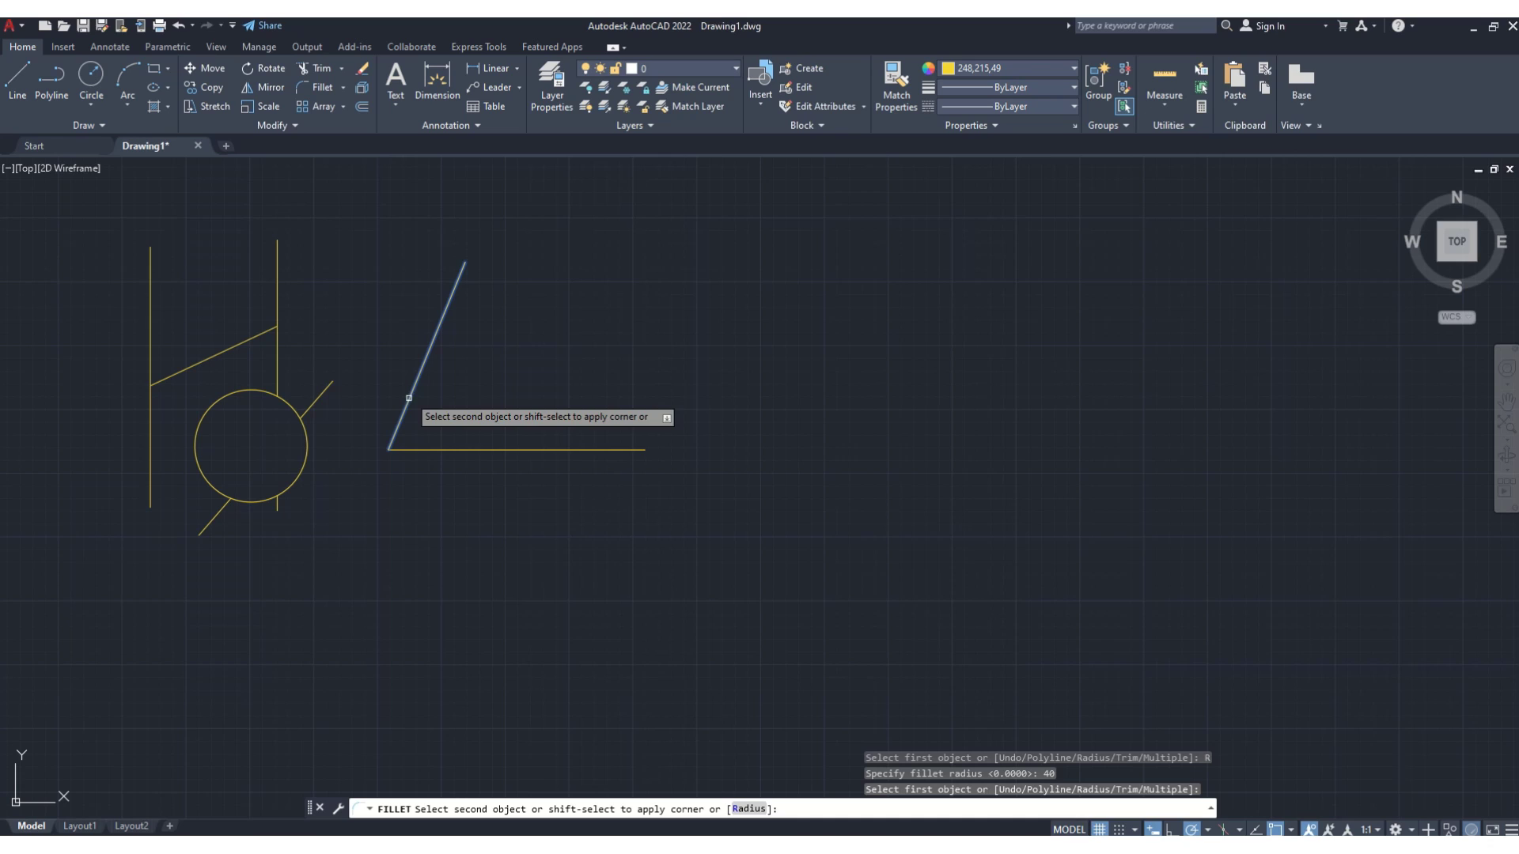
left_click(422, 450)
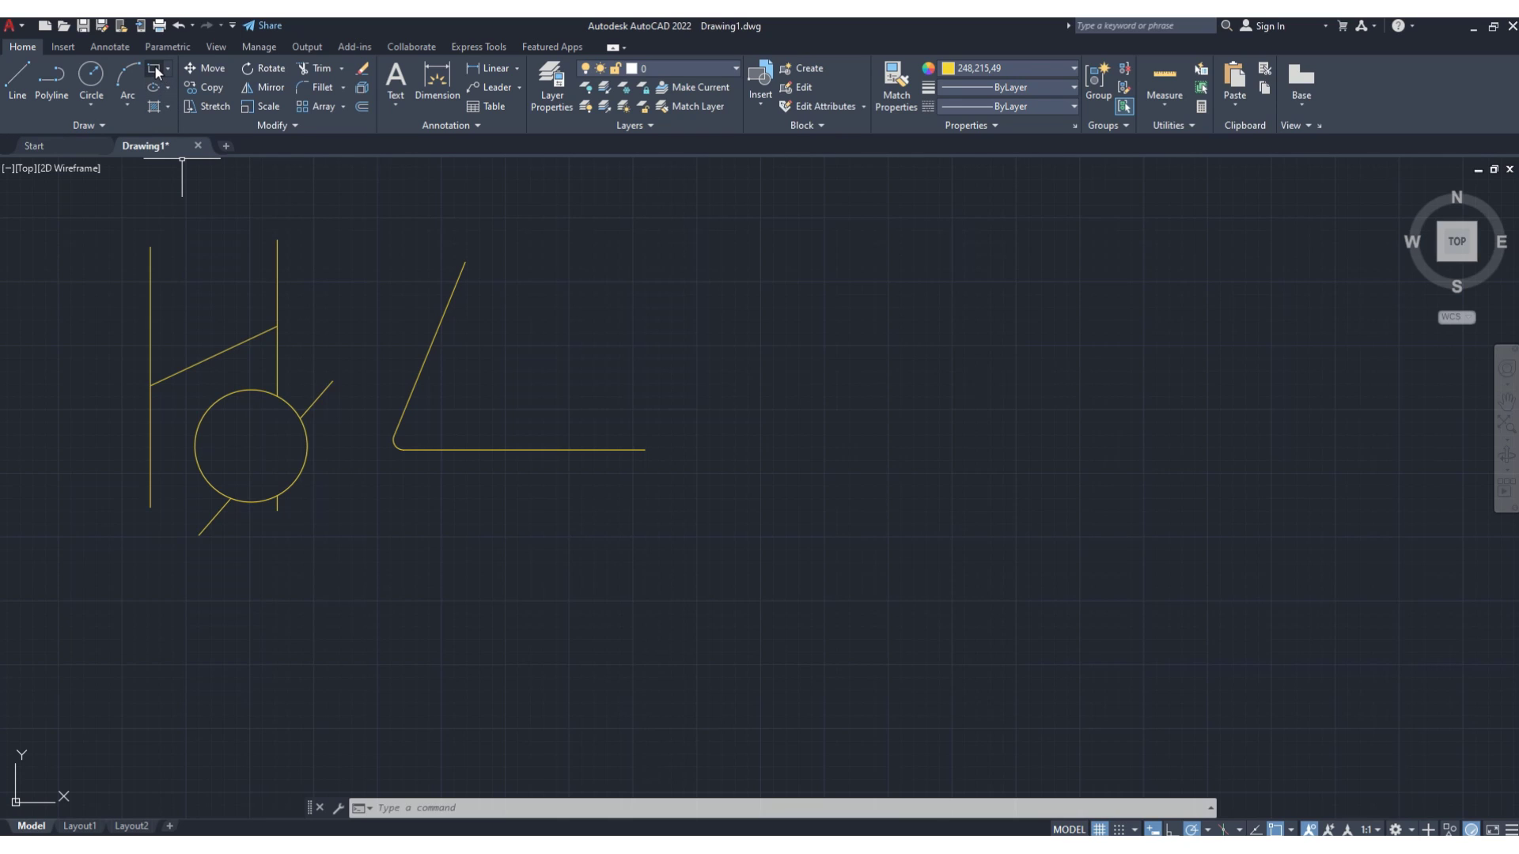
Draw a rectangle about 1385 by 500 units below the filleted corner
left_click(391, 516)
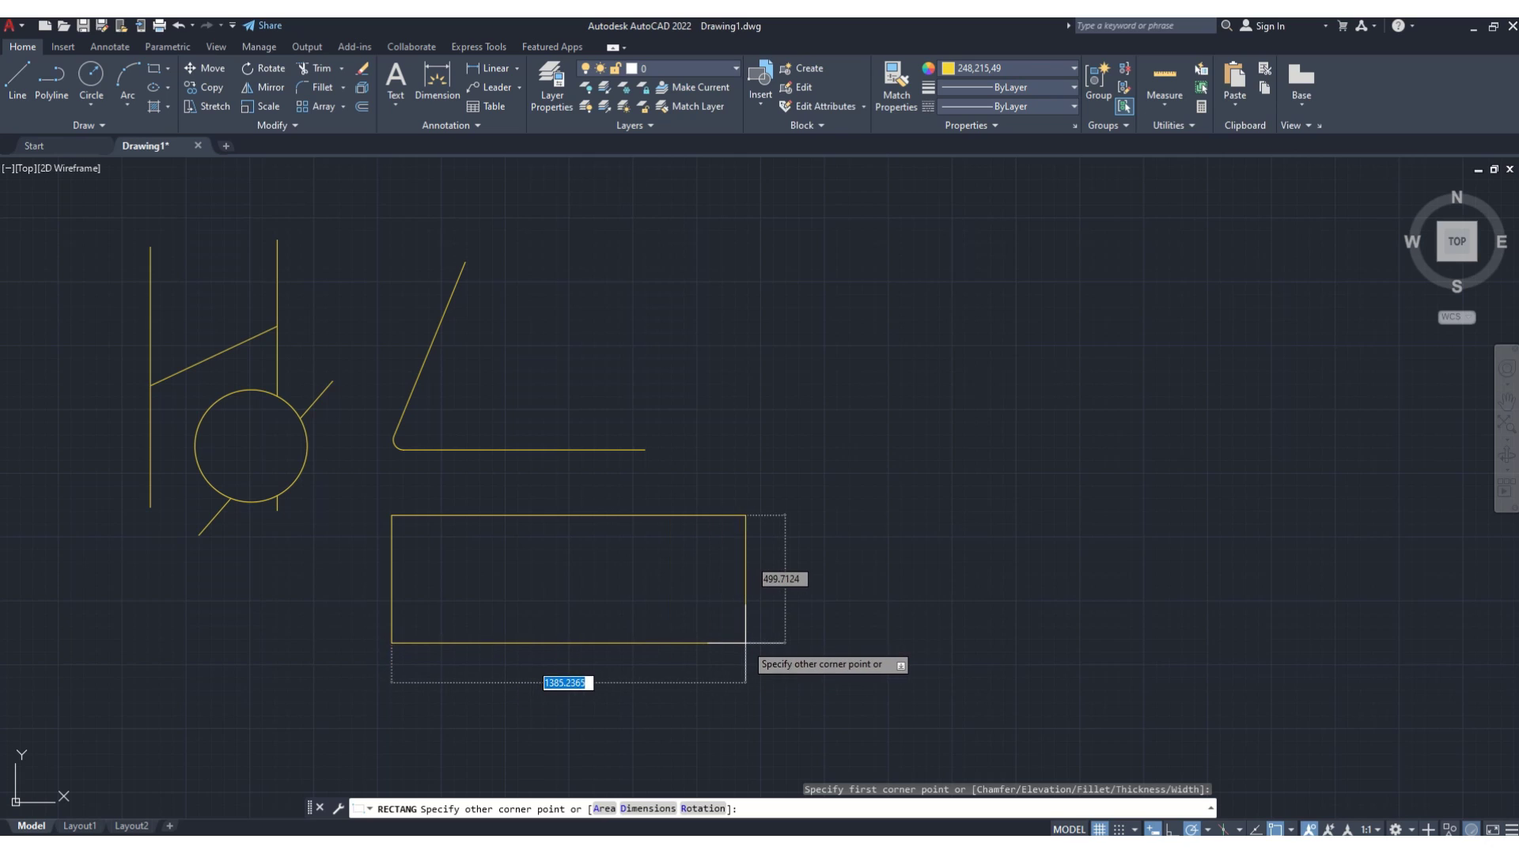
left_click(745, 642)
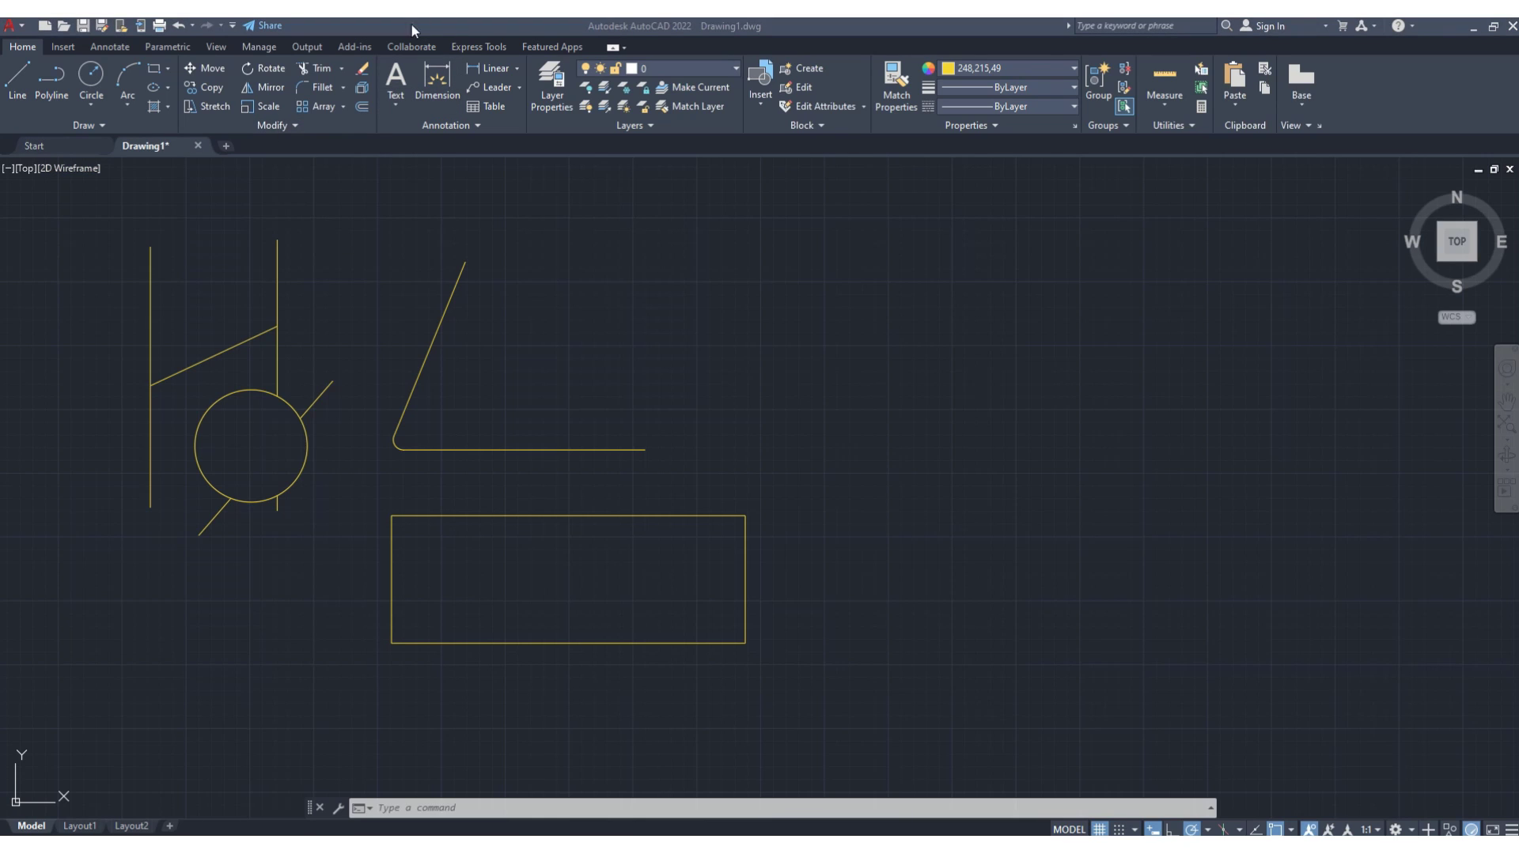
Fillet all corners of the large rectangle at once as a polyline, with a radius of 50
left_click(318, 85)
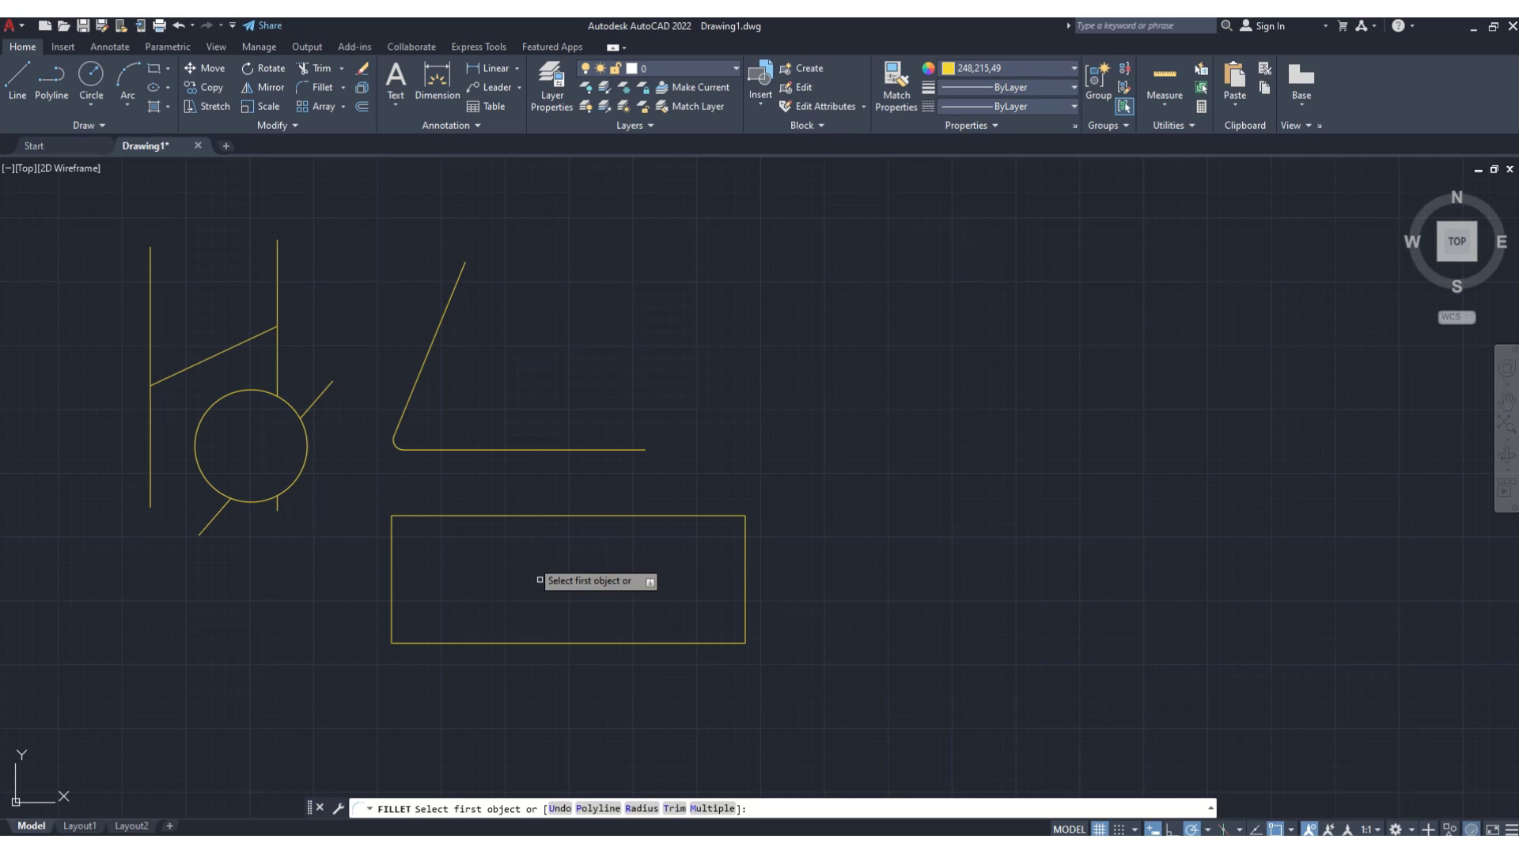
left_click(599, 810)
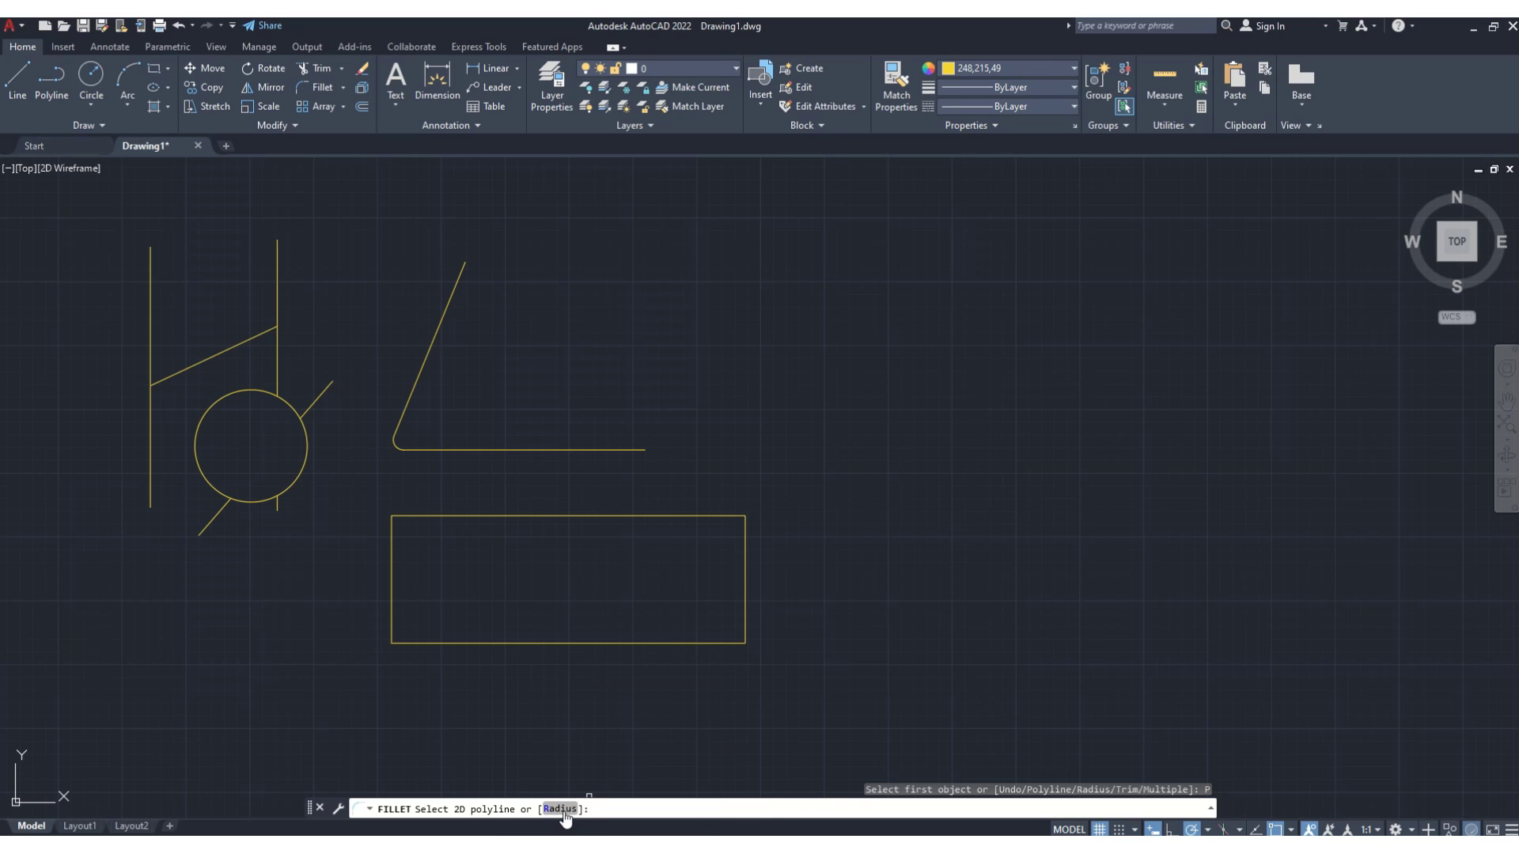
left_click(560, 808)
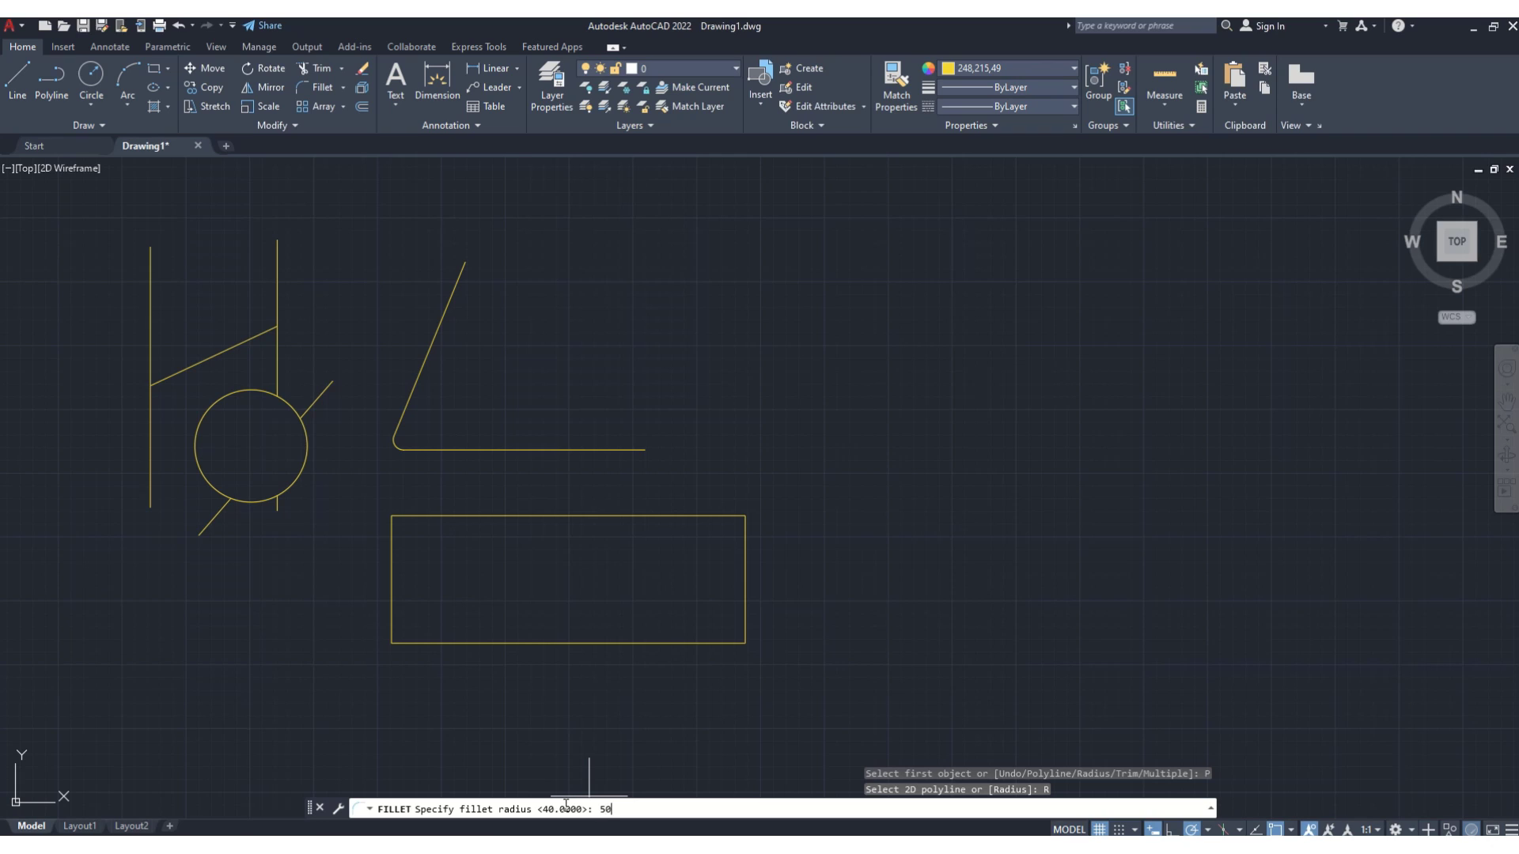
key("Return")
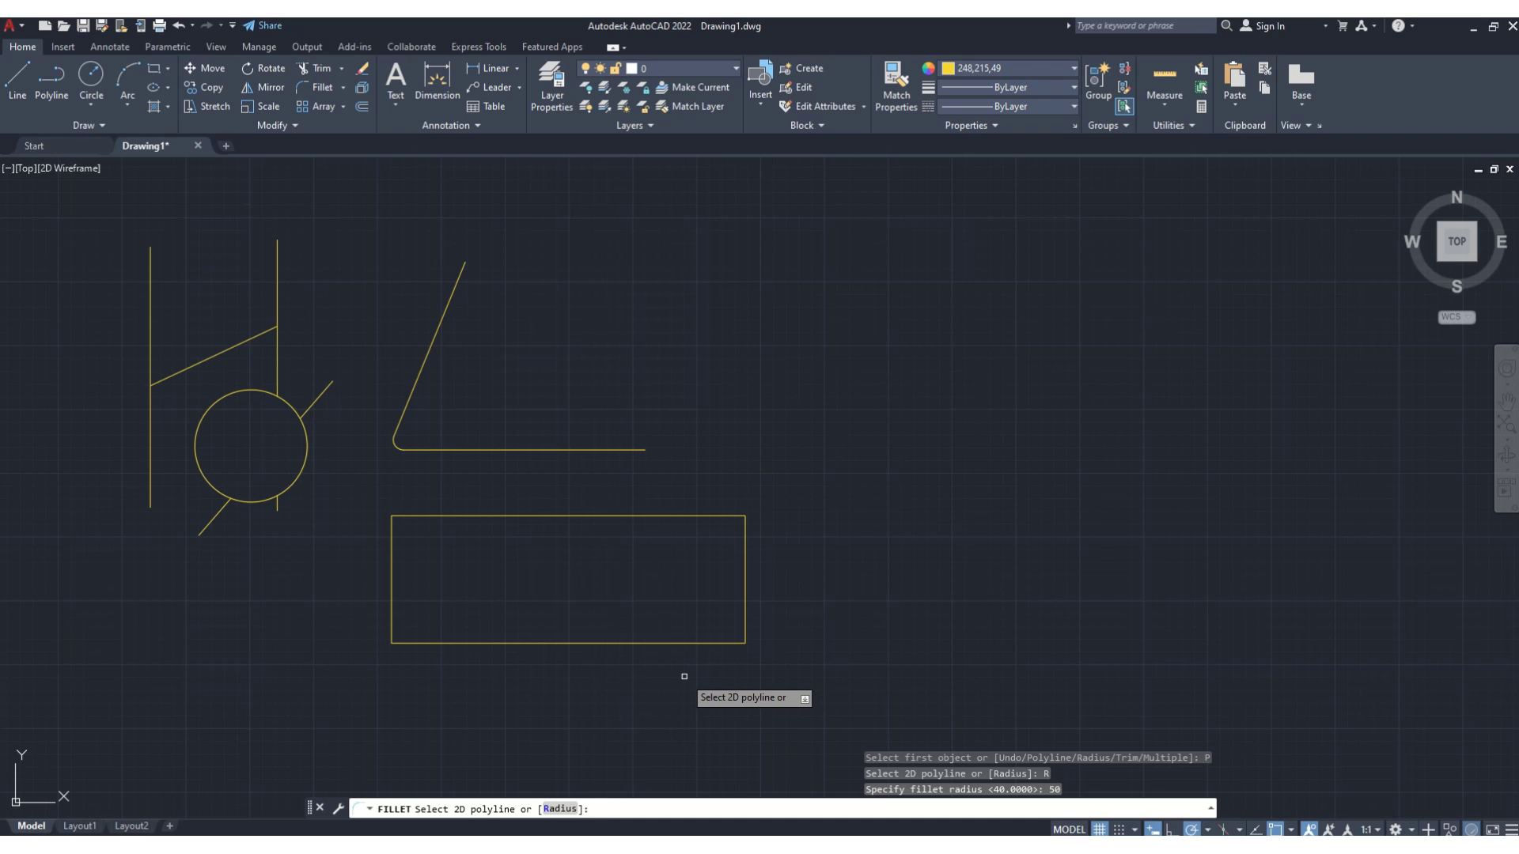
left_click(422, 515)
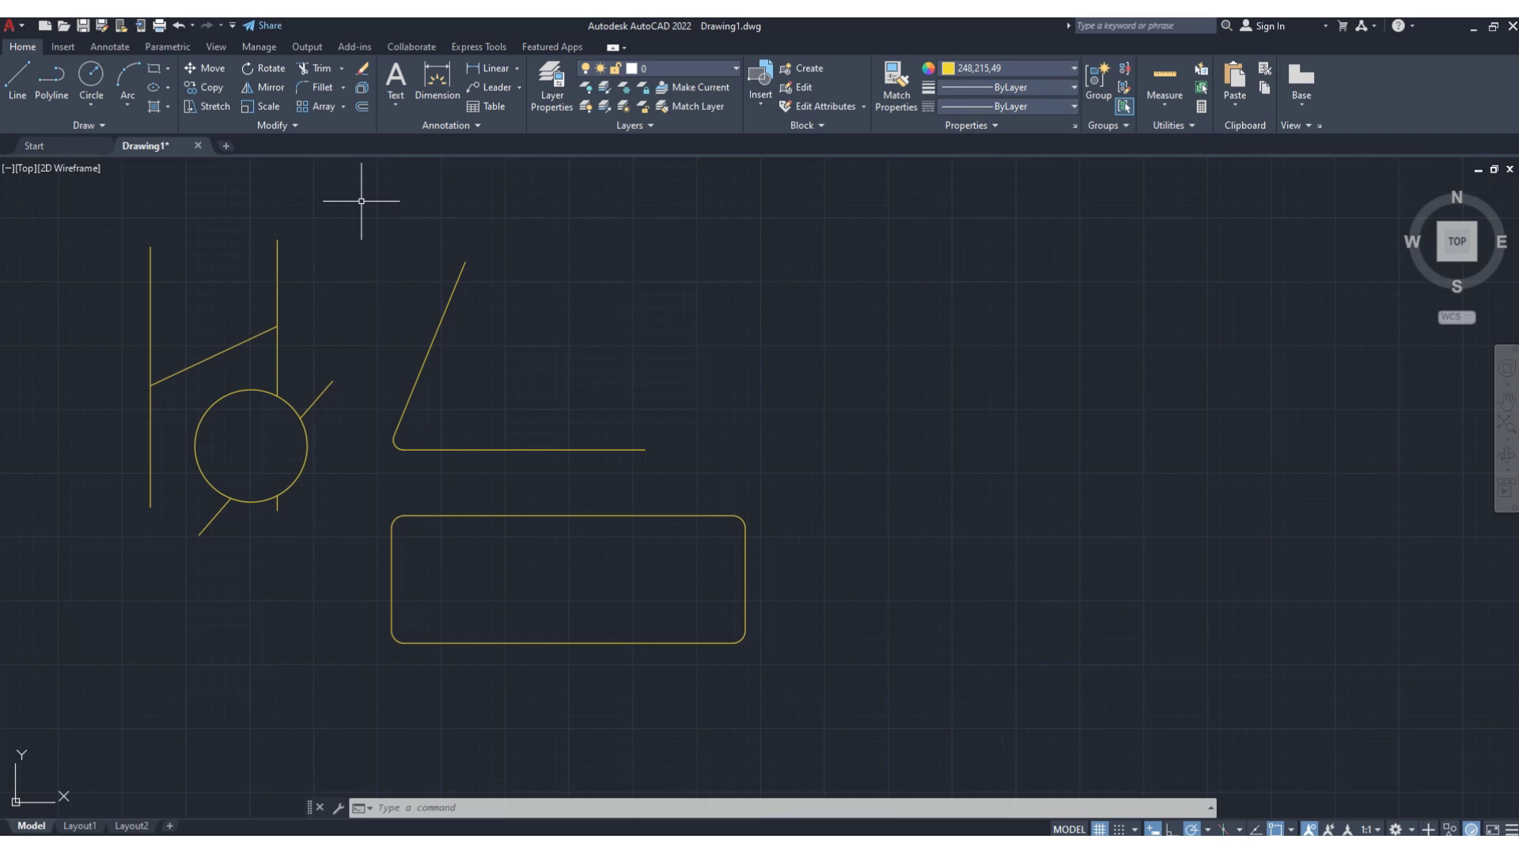
Draw a small upright rectangle about 183 by 345 units, to the upper right of the filleted lines
left_click(93, 74)
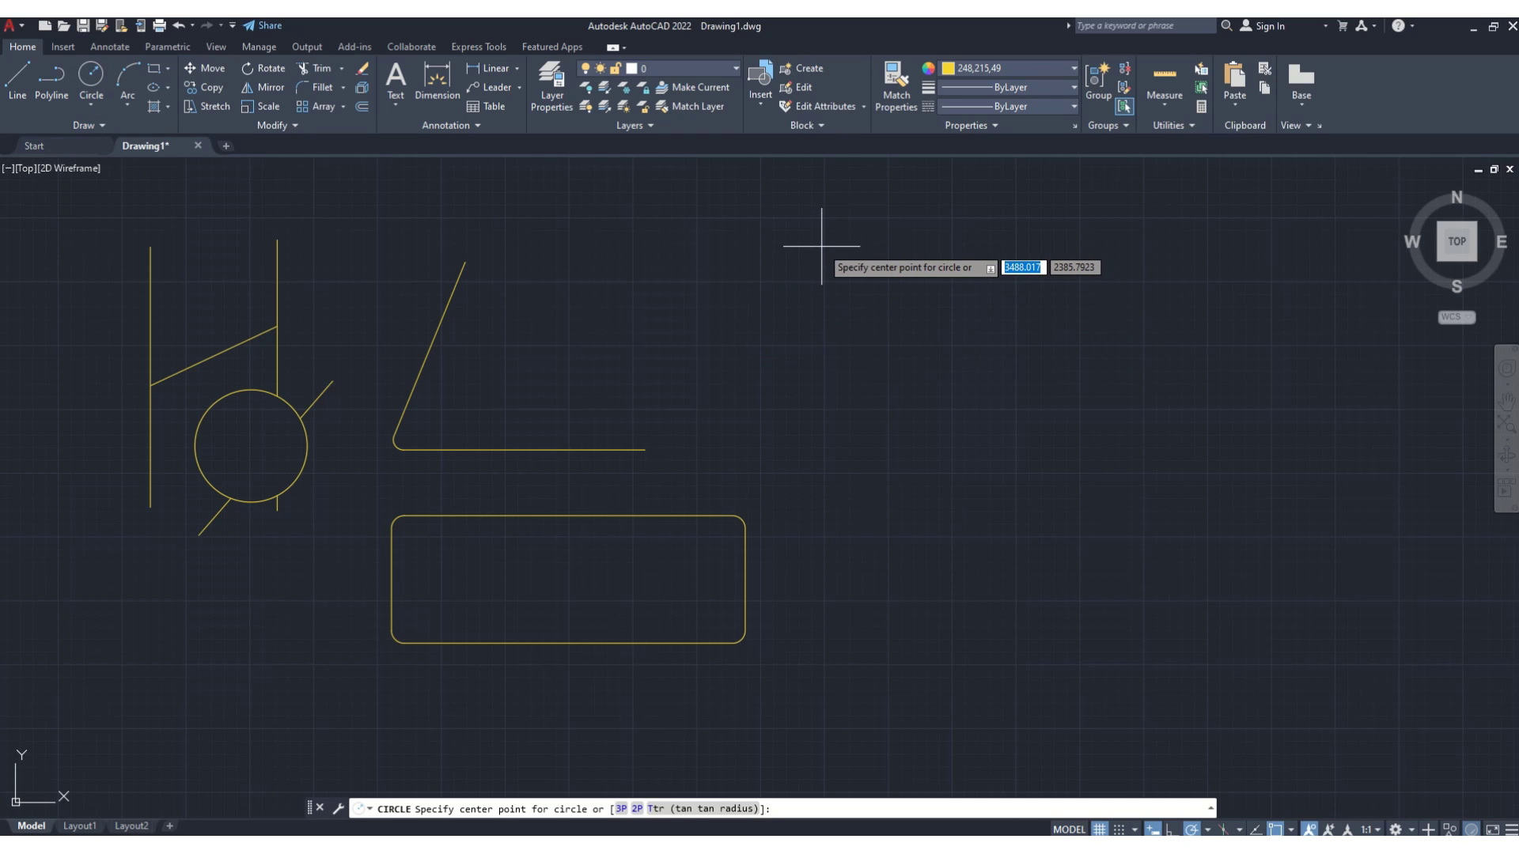
left_click(154, 69)
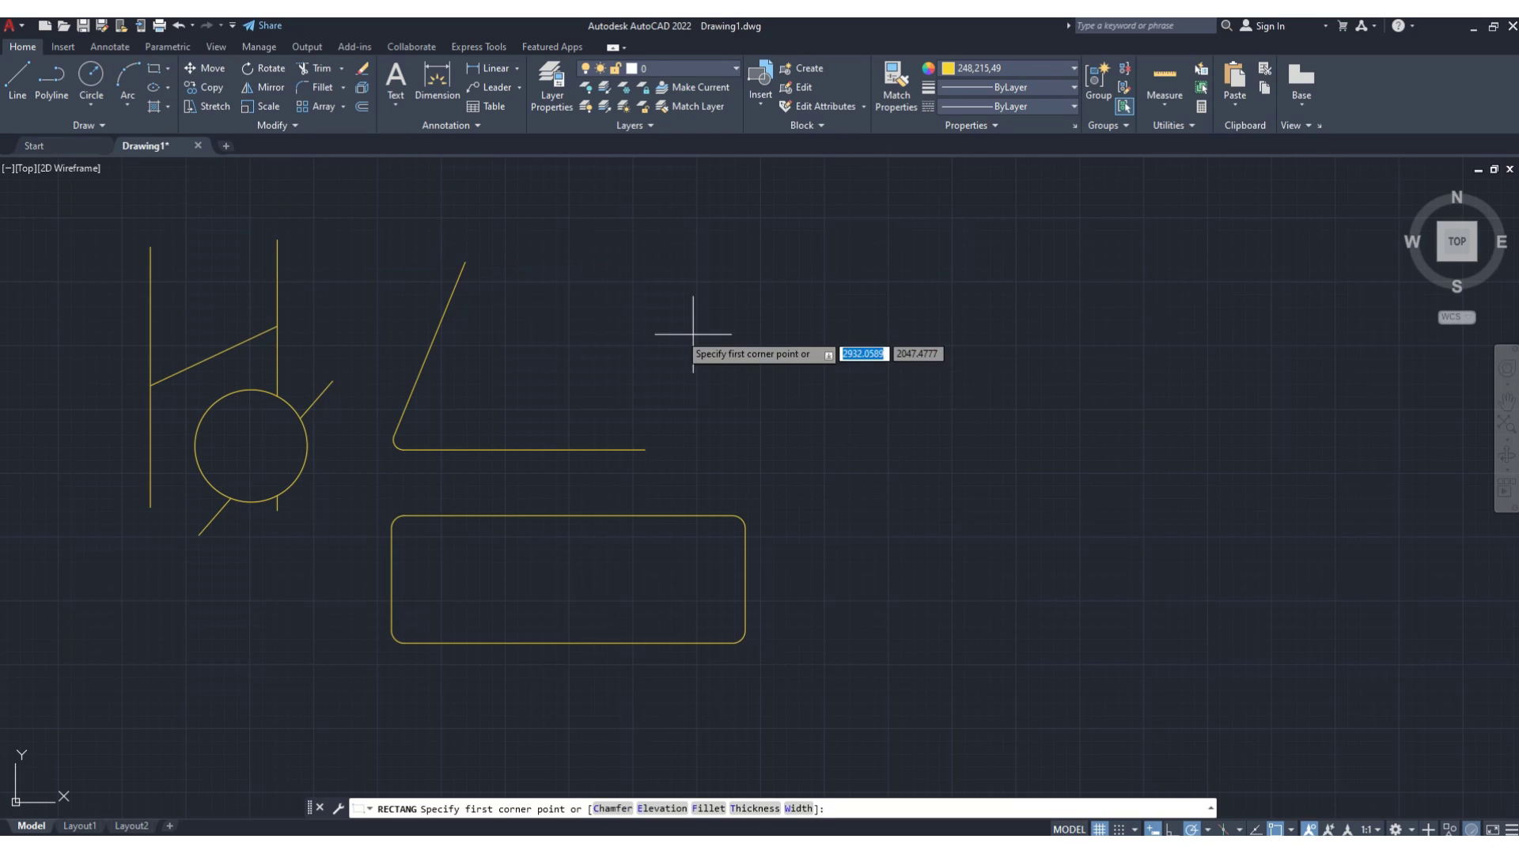
left_click(745, 255)
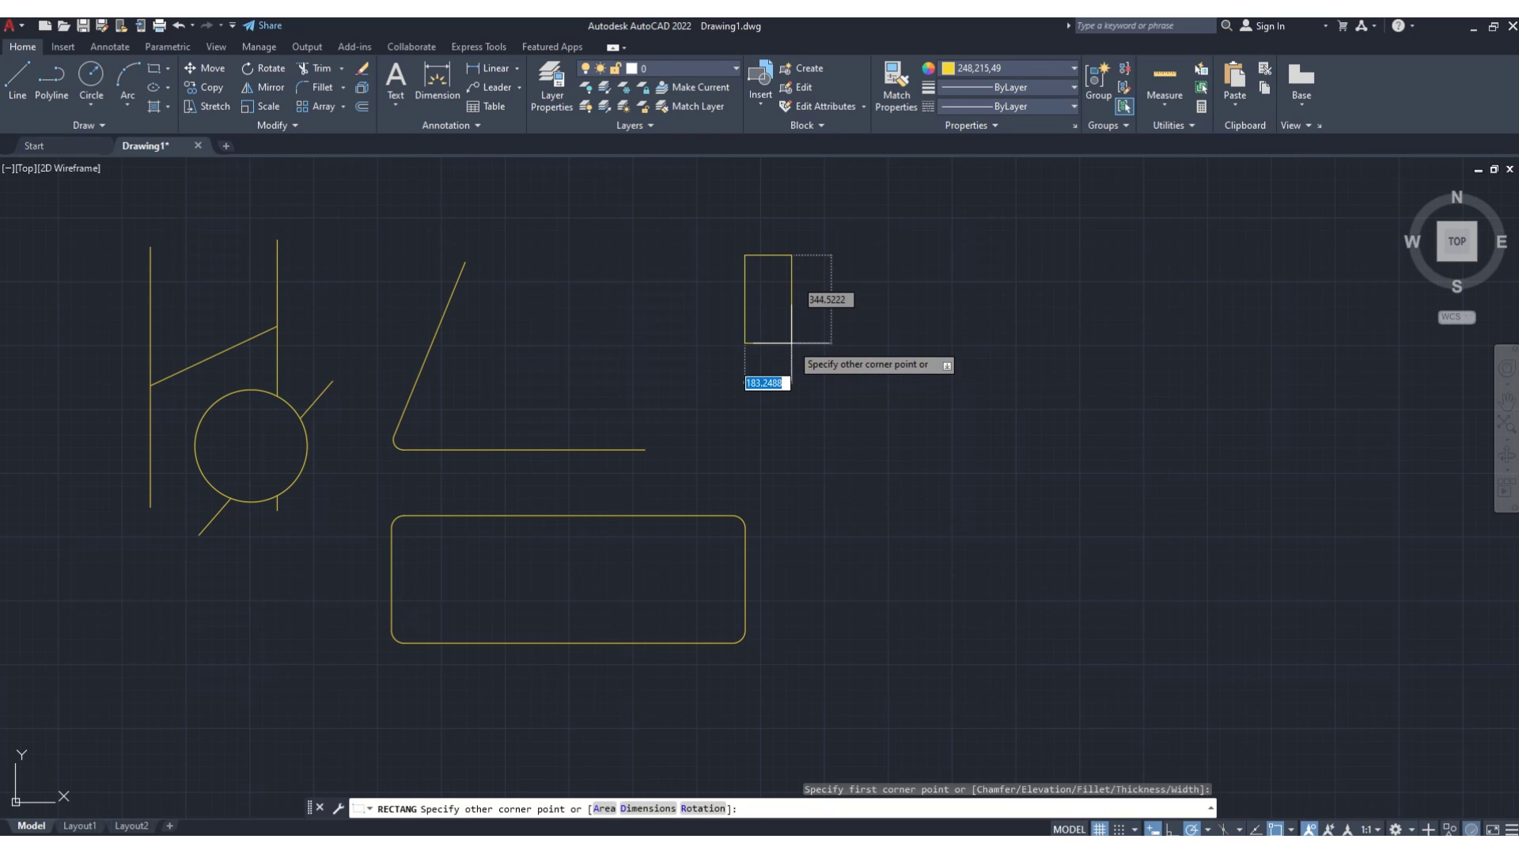
left_click(791, 343)
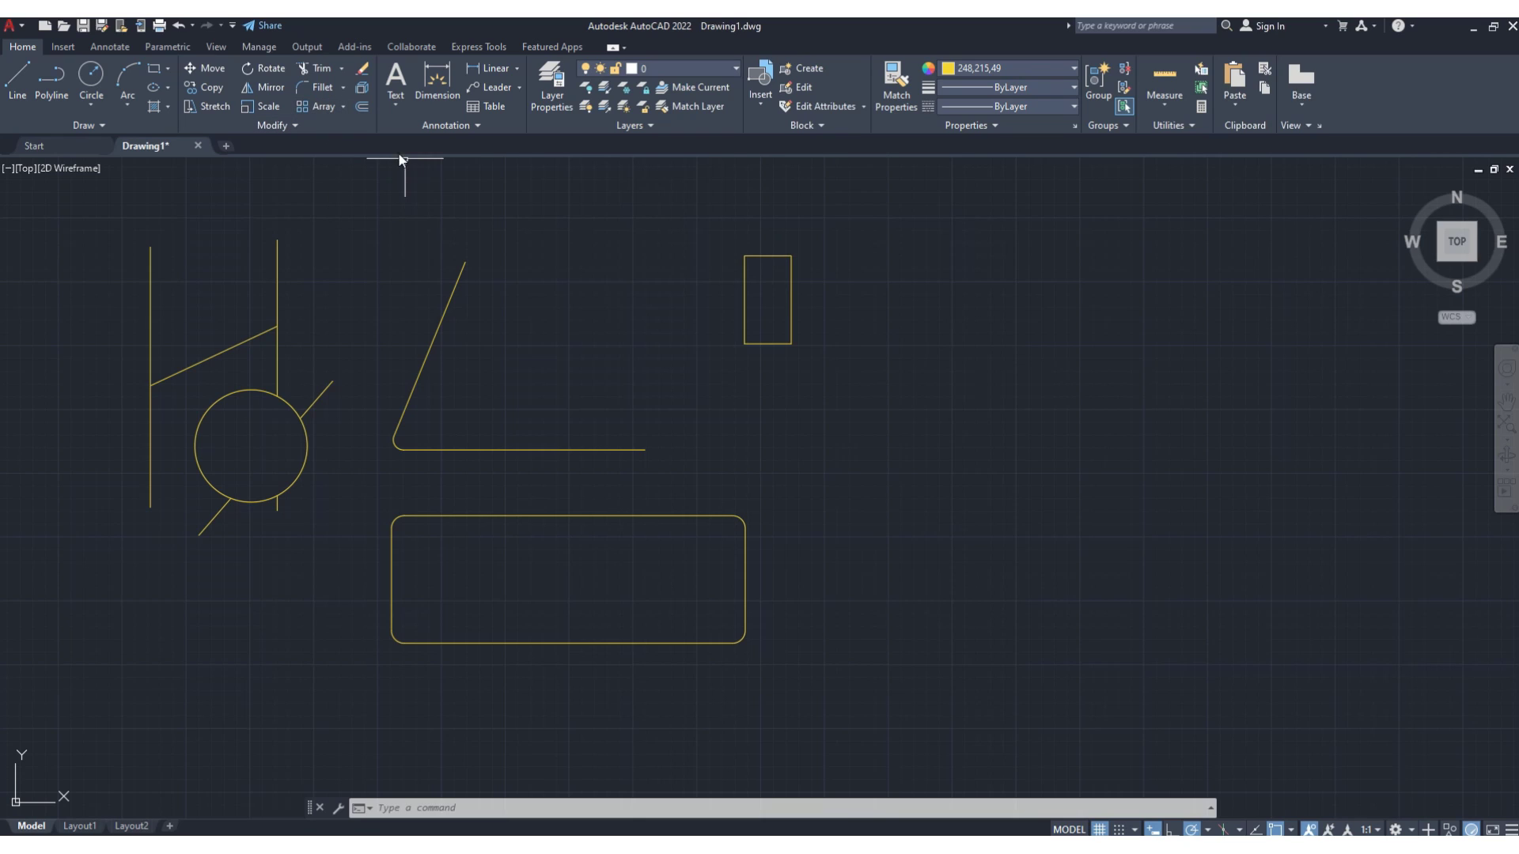
Create a rectangular array of the small upright rectangle with 4 columns and 2 rows
left_click(321, 104)
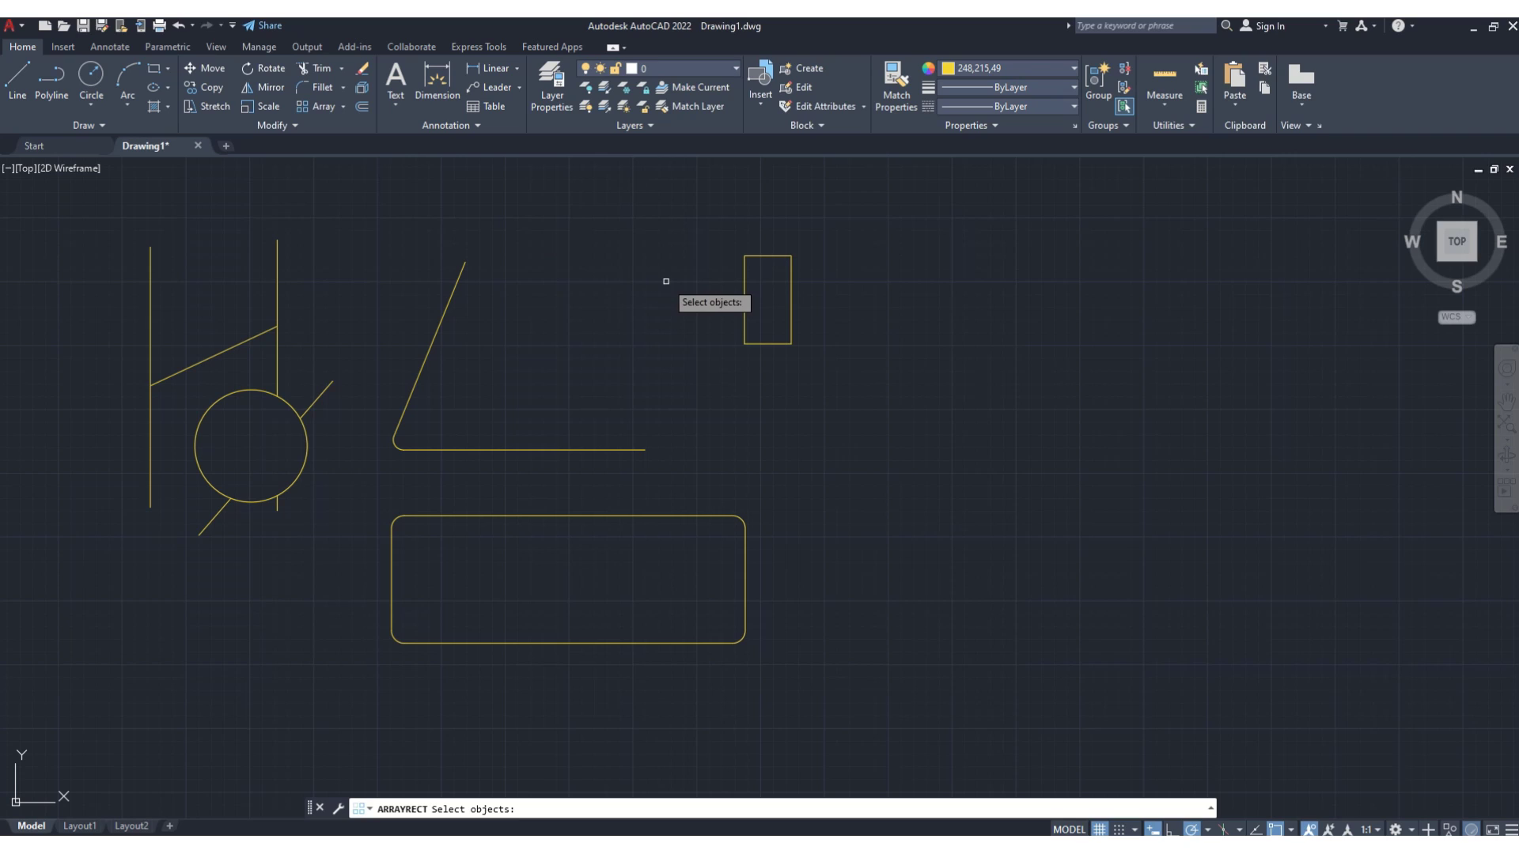
left_click(743, 291)
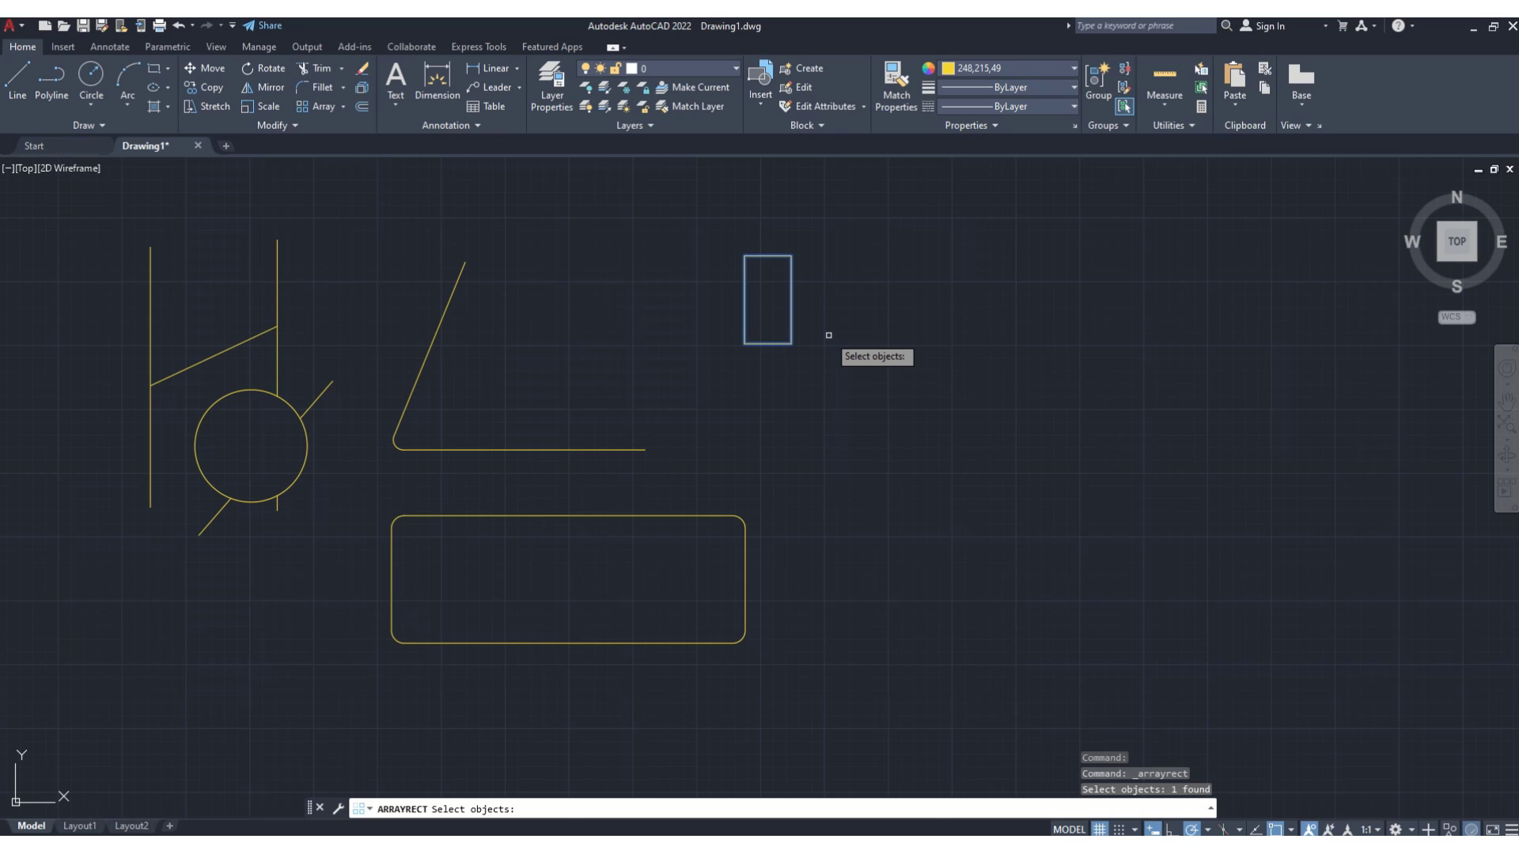
key("Return")
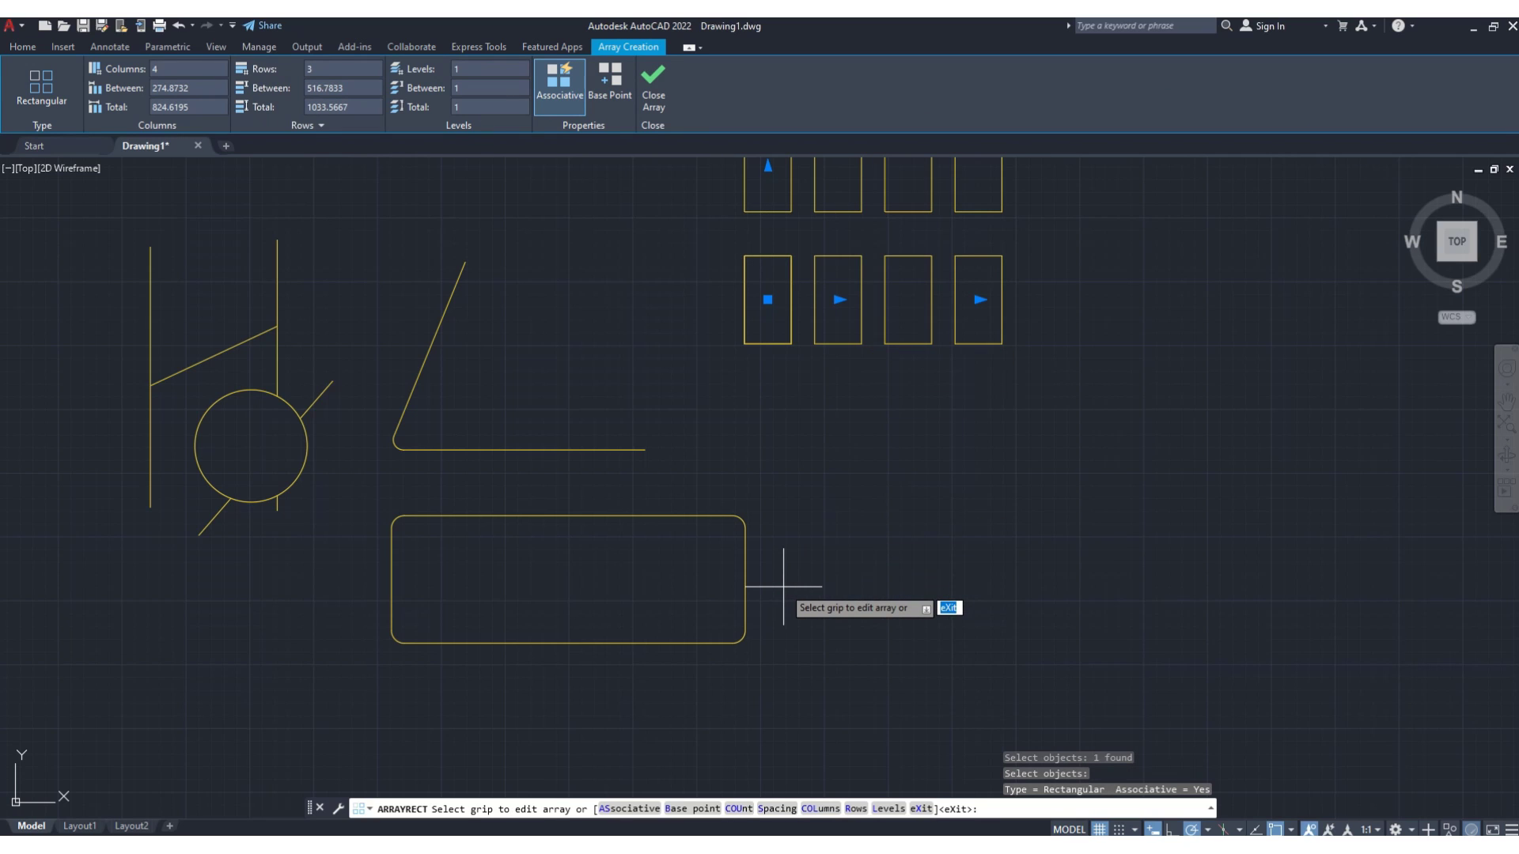
scroll(783, 587, "down", 2)
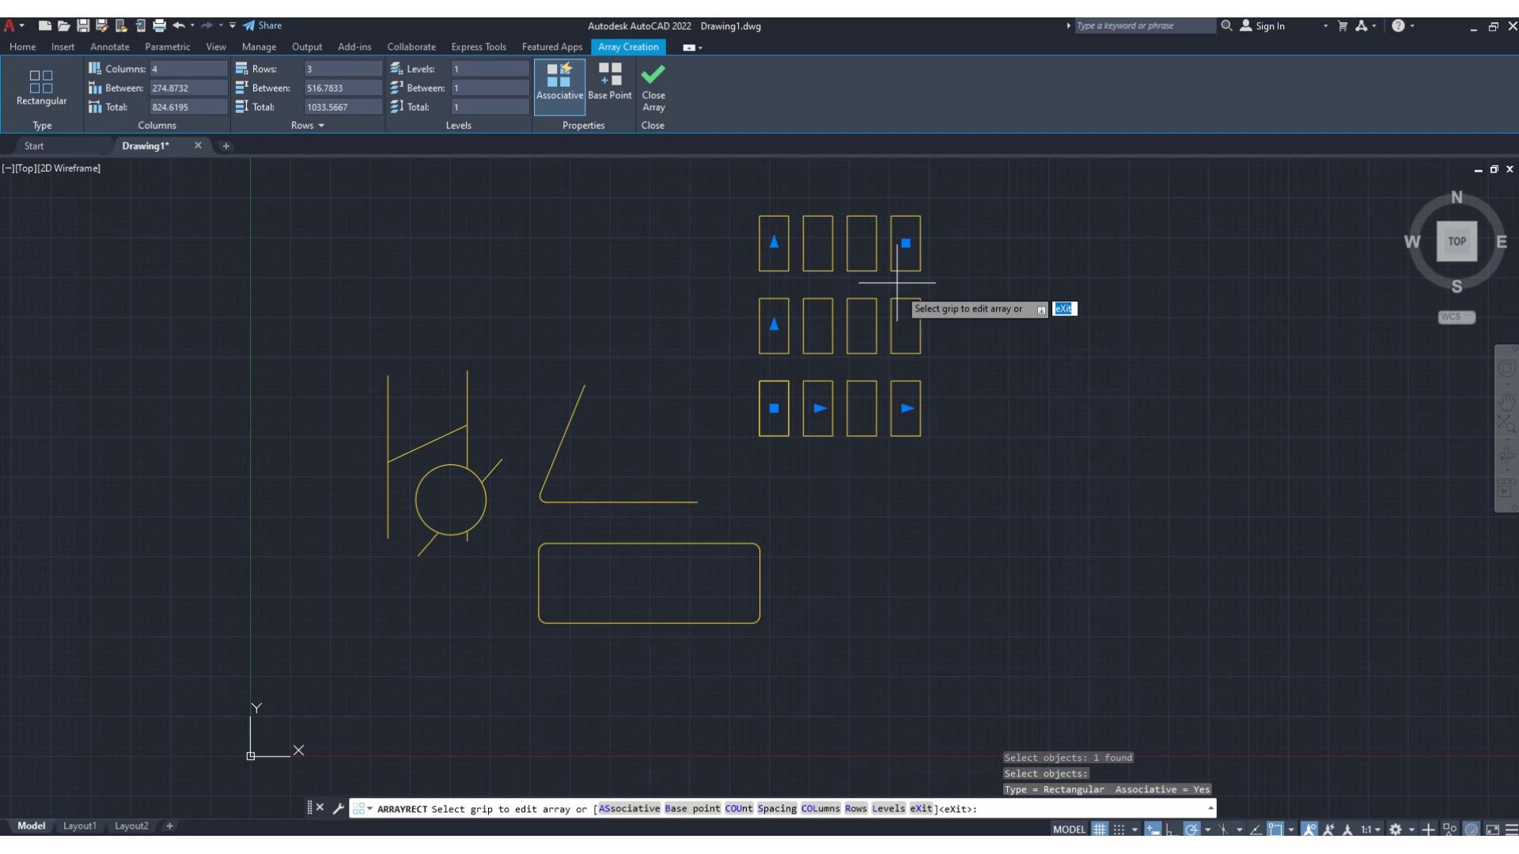
scroll(886, 258, "up", 2)
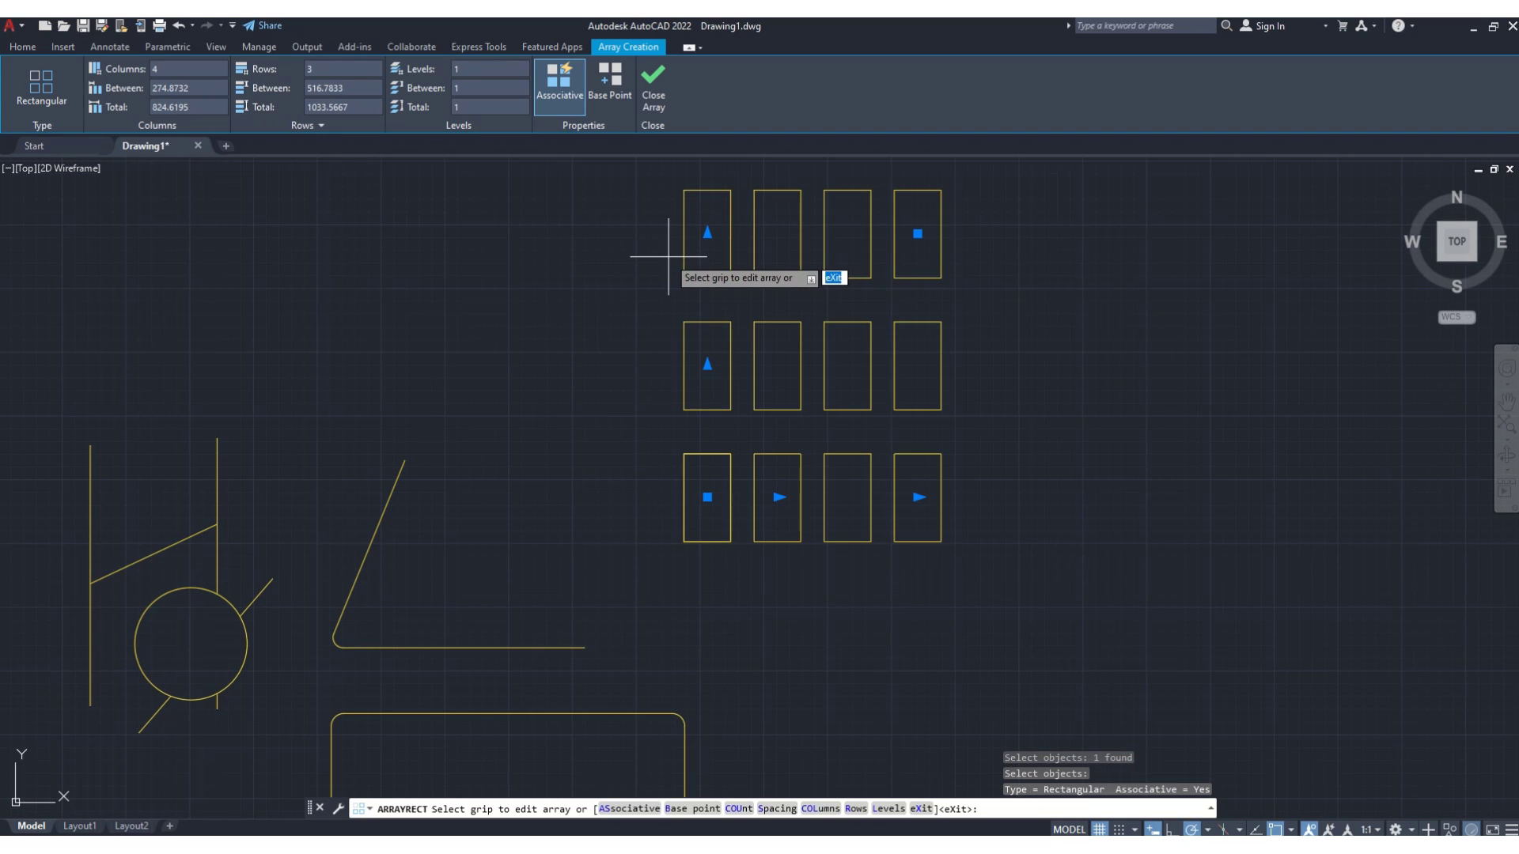
scroll(668, 256, "down", 2)
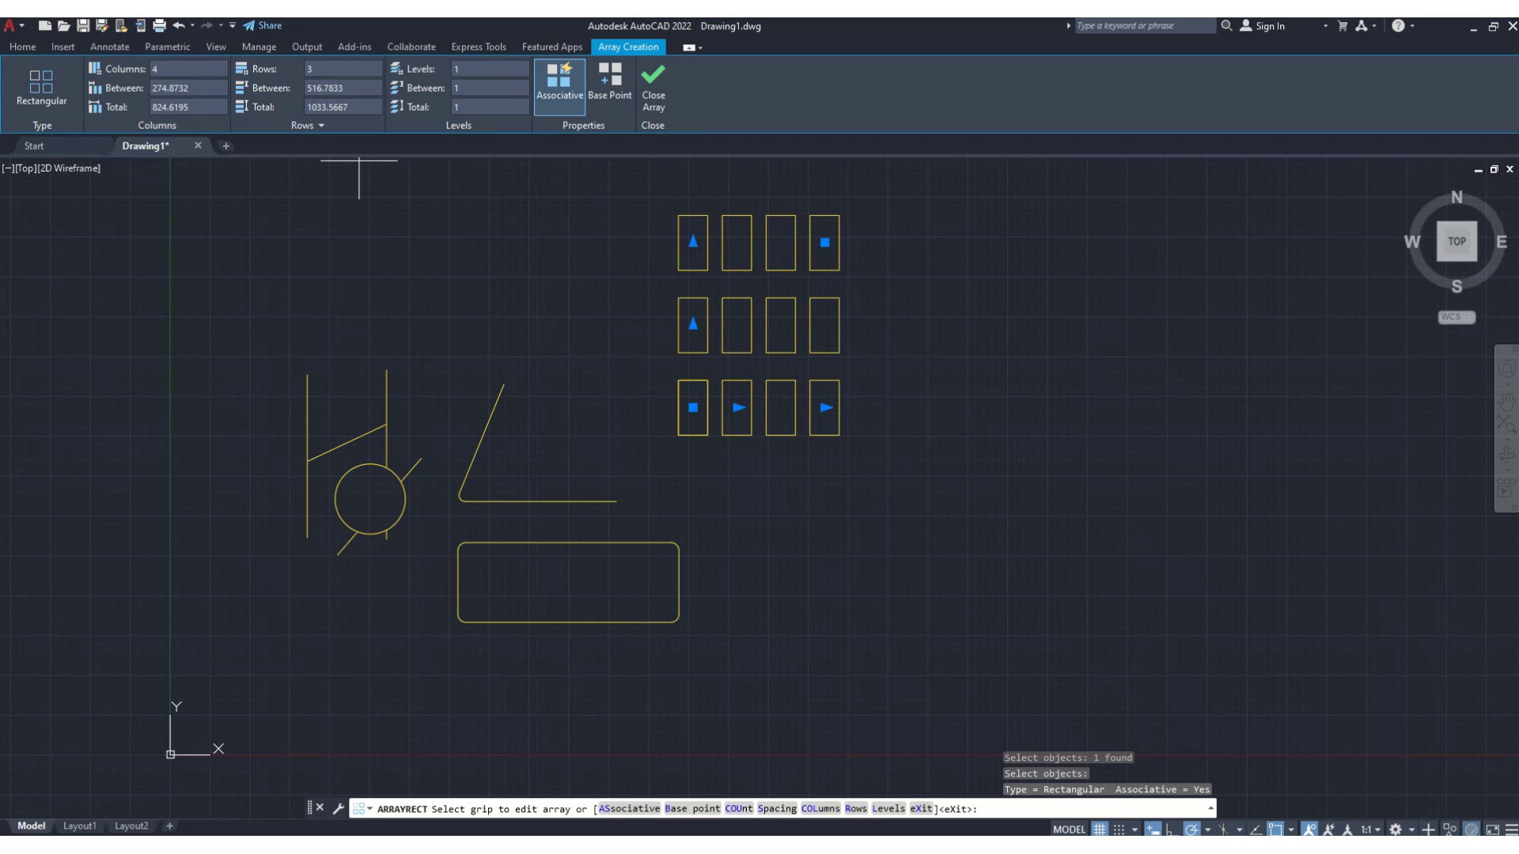
middle_click_drag(931, 303, 928, 311)
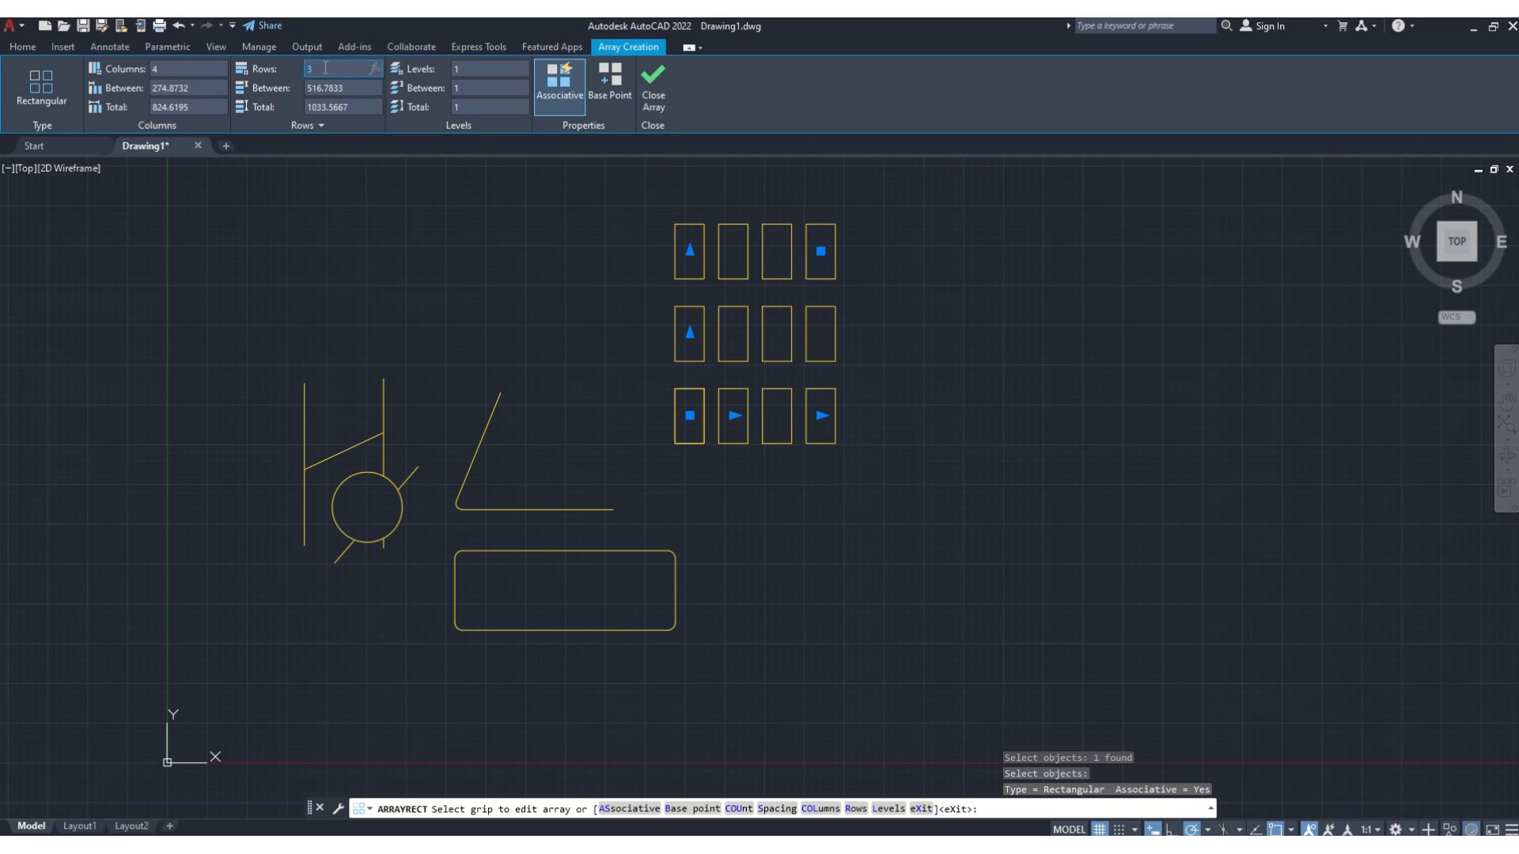
key("Return")
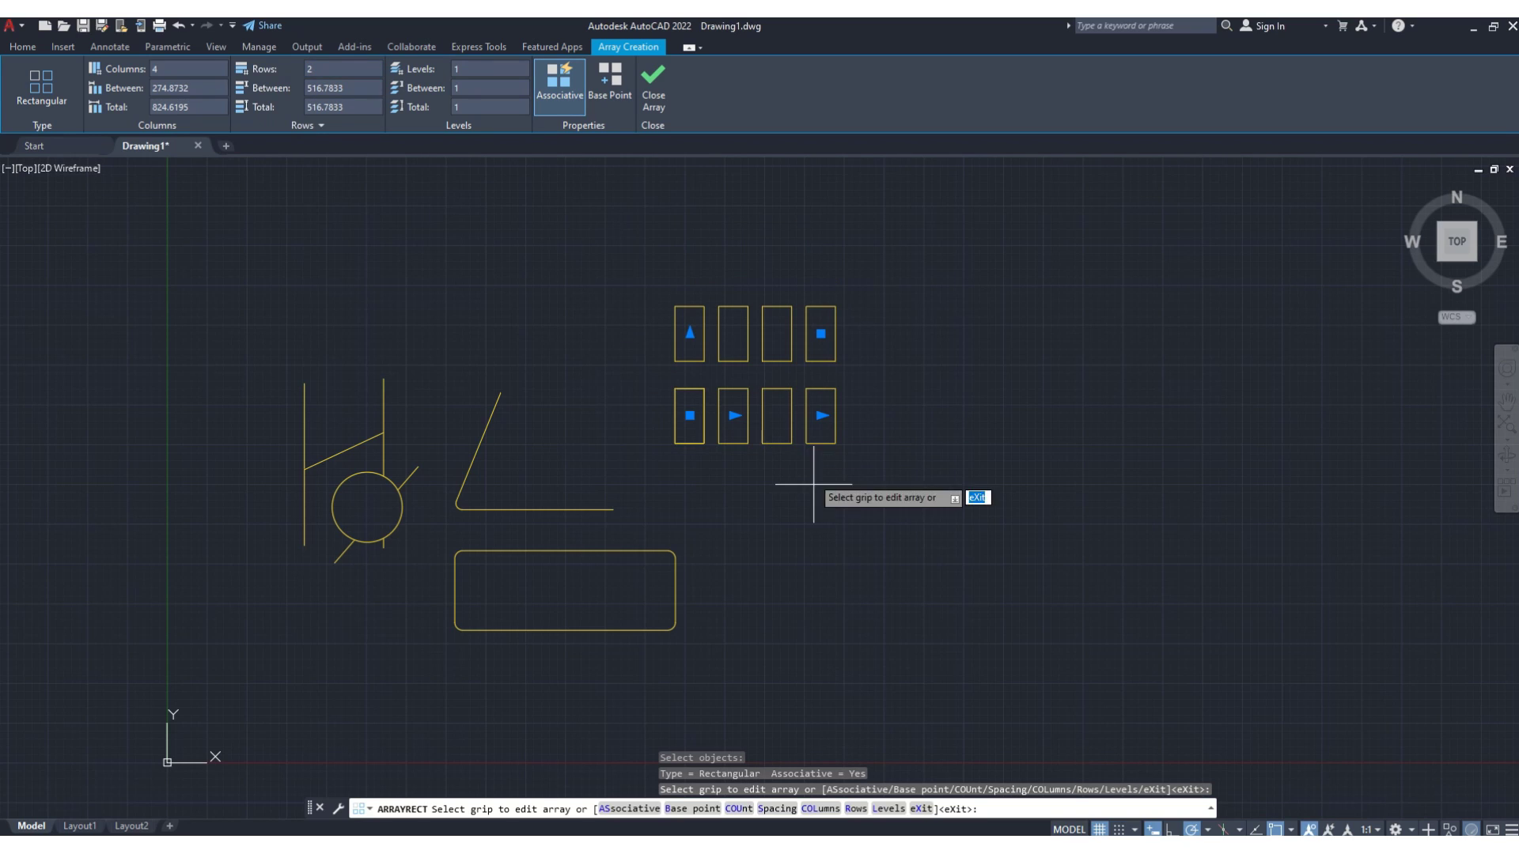
Set the rectangular array's number of columns to 6
scroll(801, 605, "up", 2)
scroll(802, 606, "down", 3)
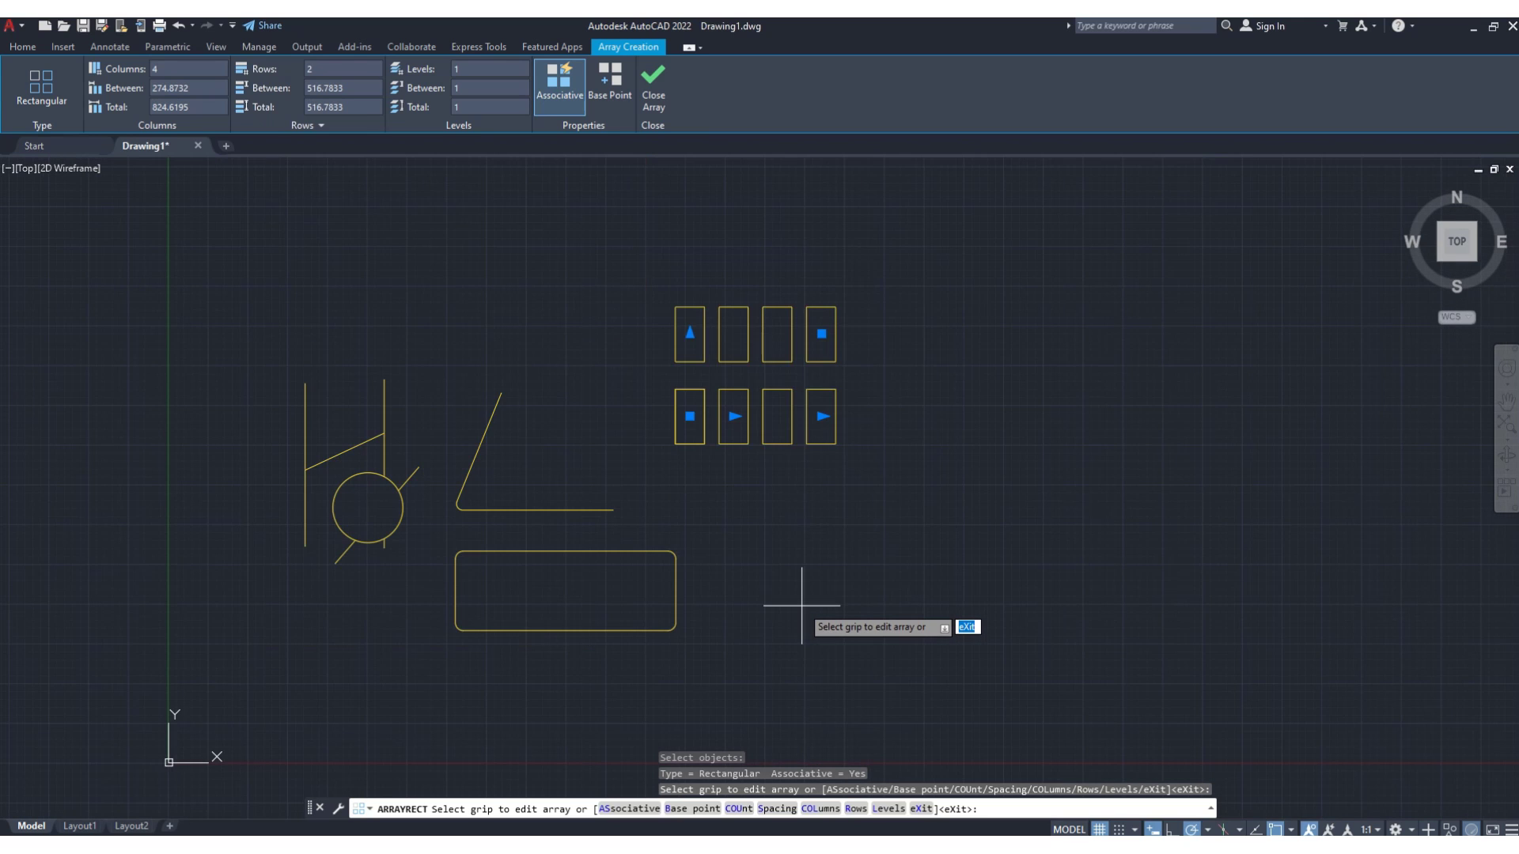
scroll(819, 466, "up", 3)
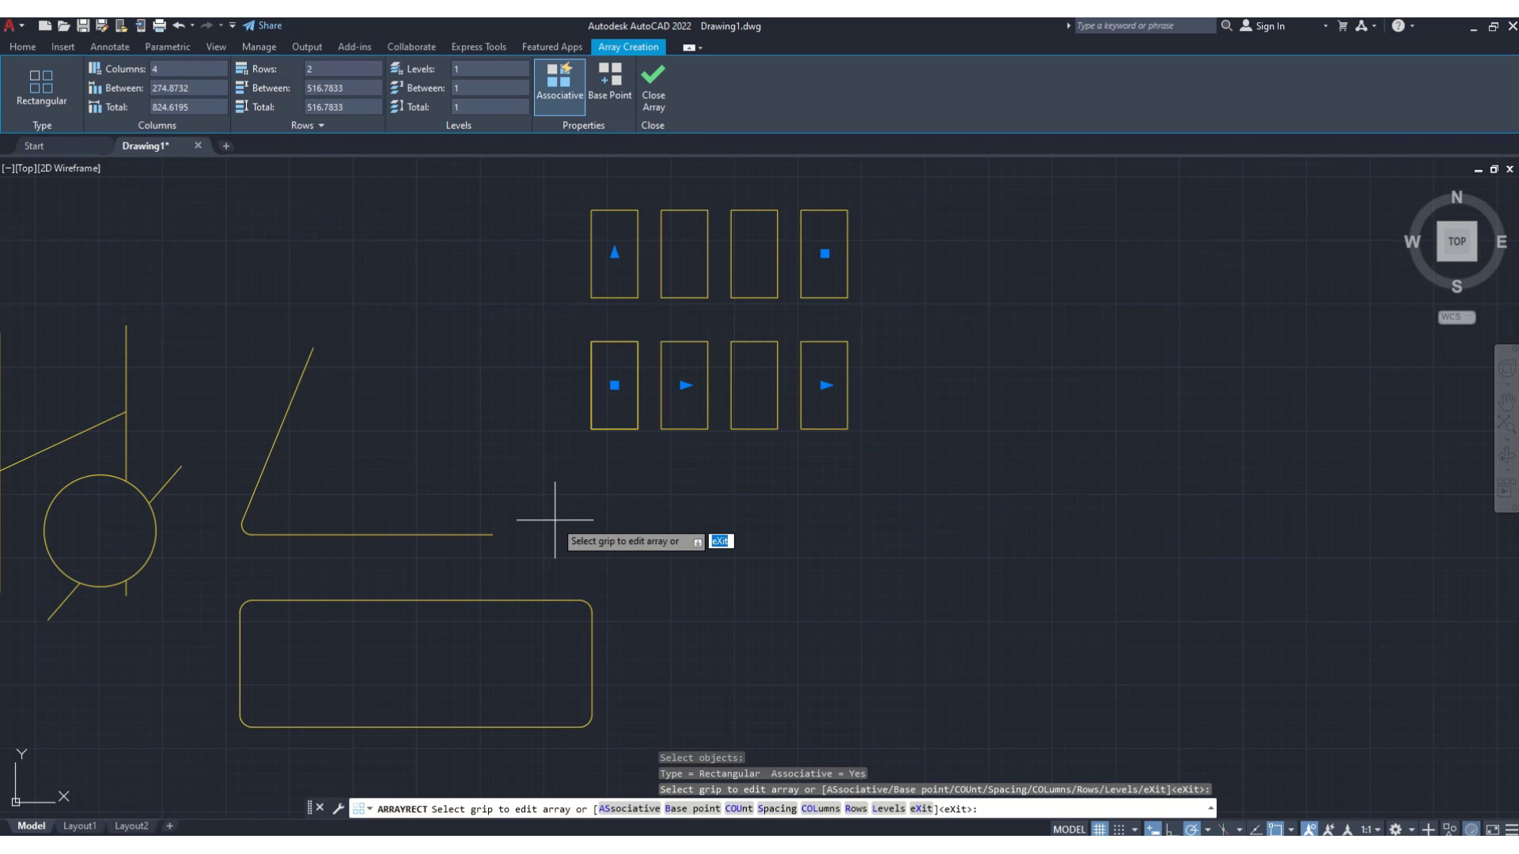
middle_click_drag(583, 529, 650, 531)
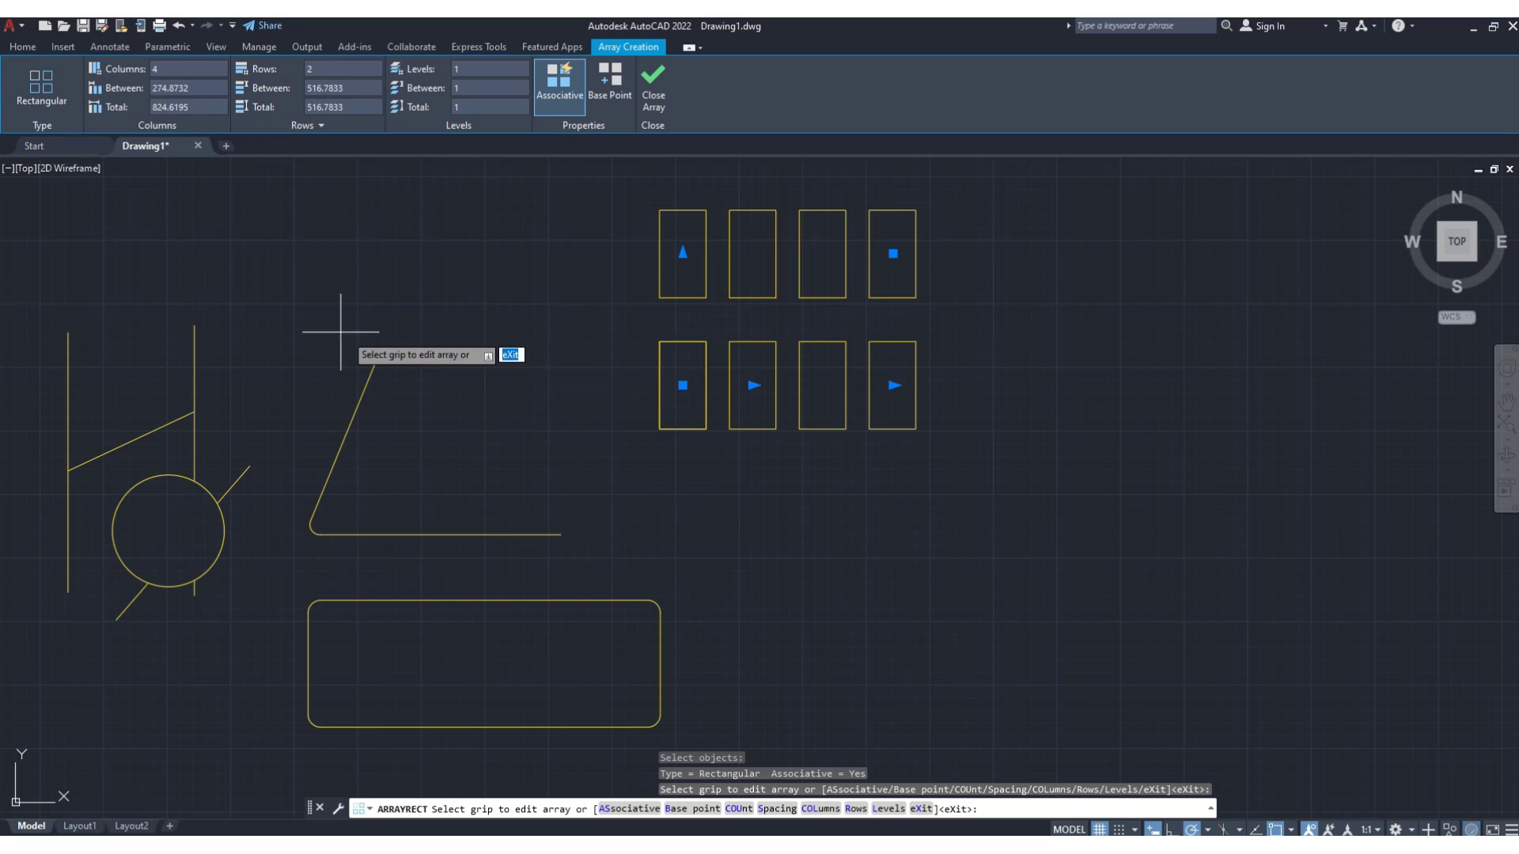
left_click(167, 69)
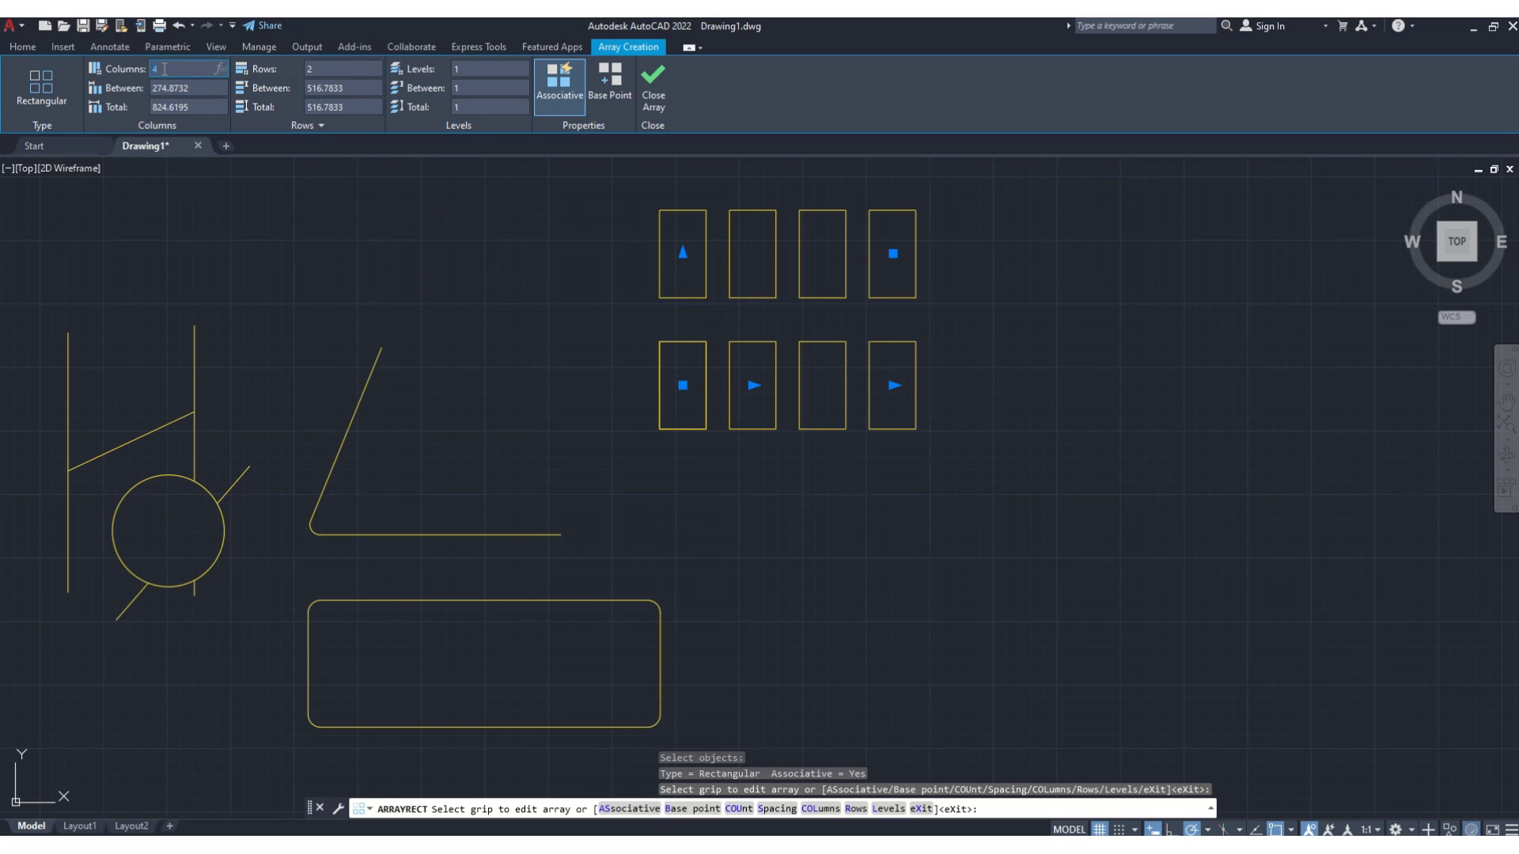
type("6")
key("Return")
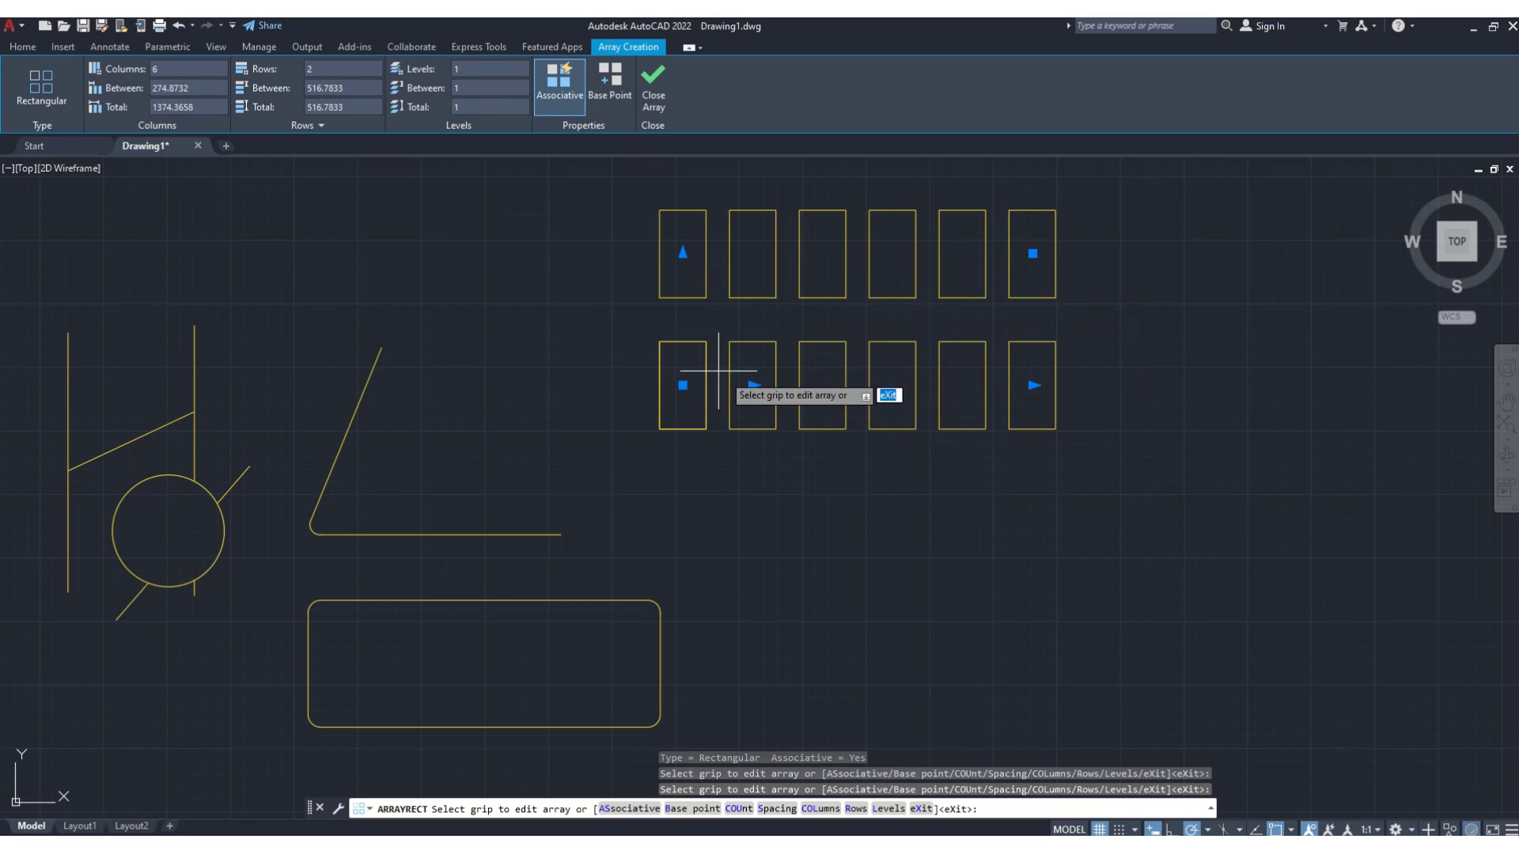
Reduce the array to 1 row, and restore it to 2 rows
left_click(315, 69)
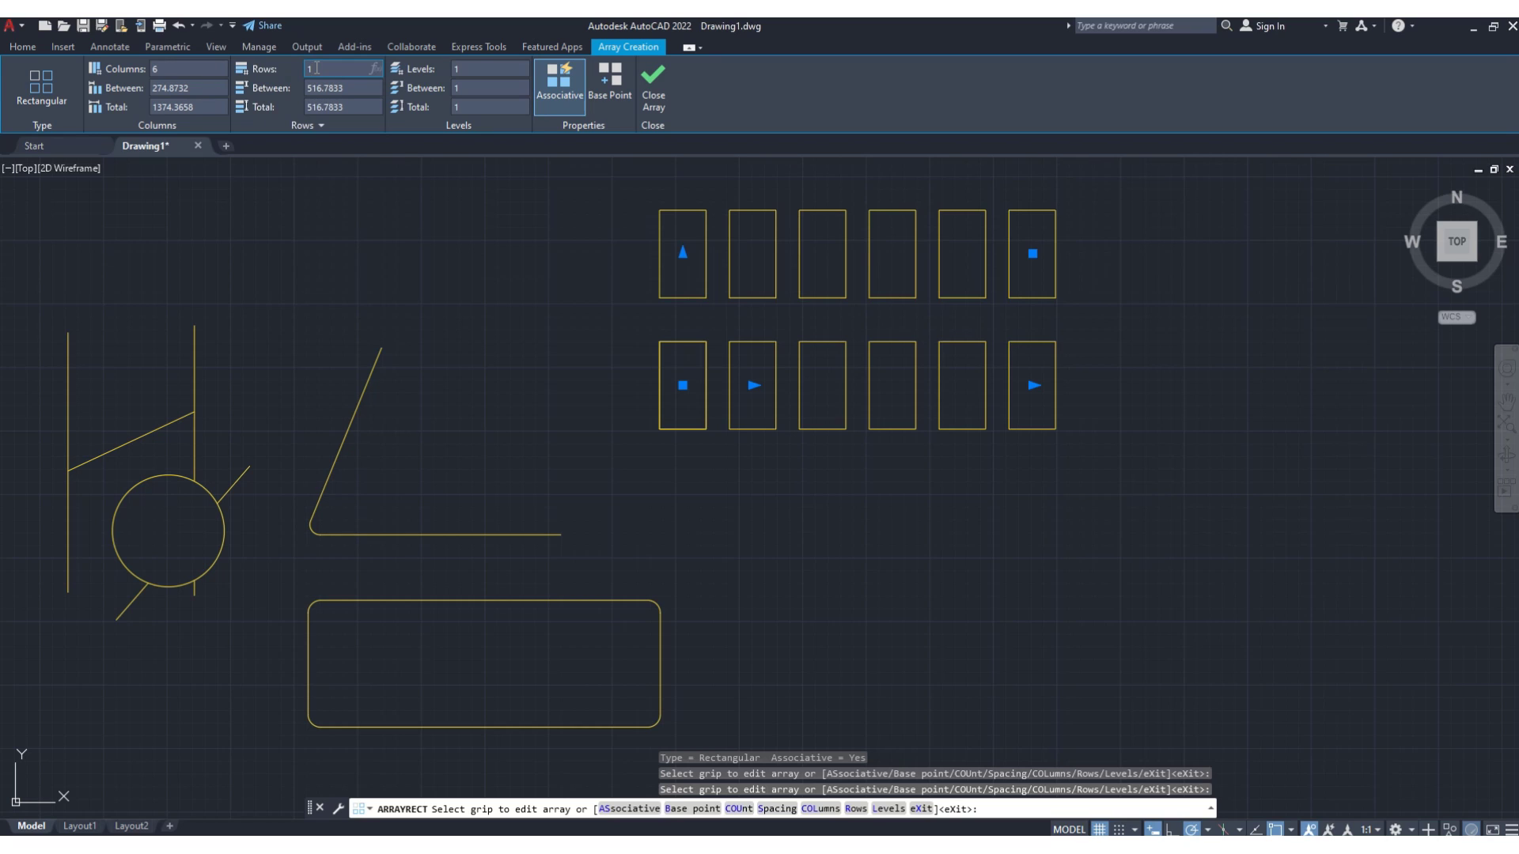
type("1")
key("Return")
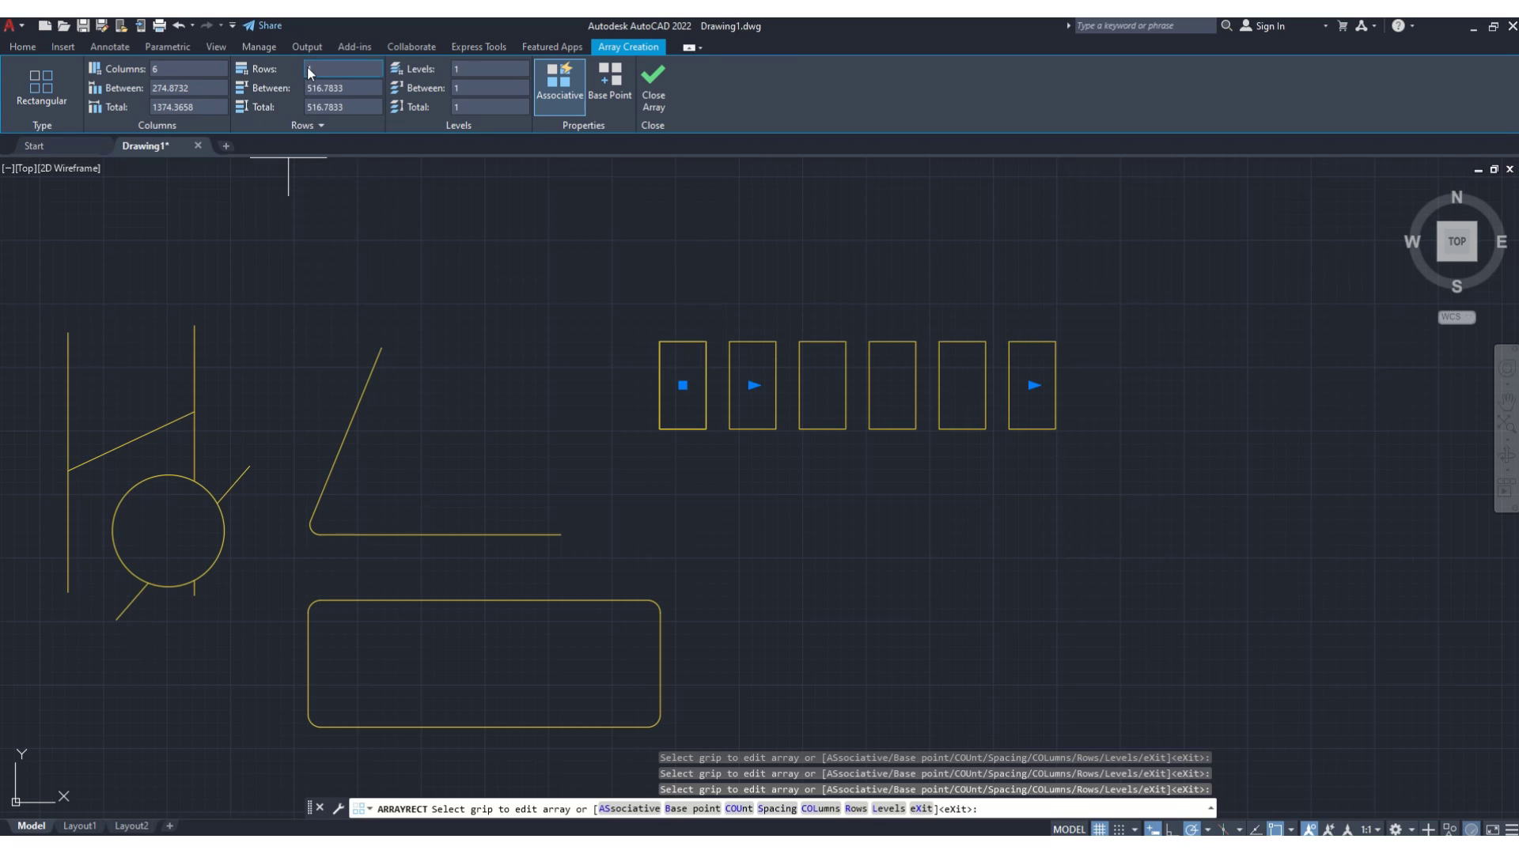
type("2")
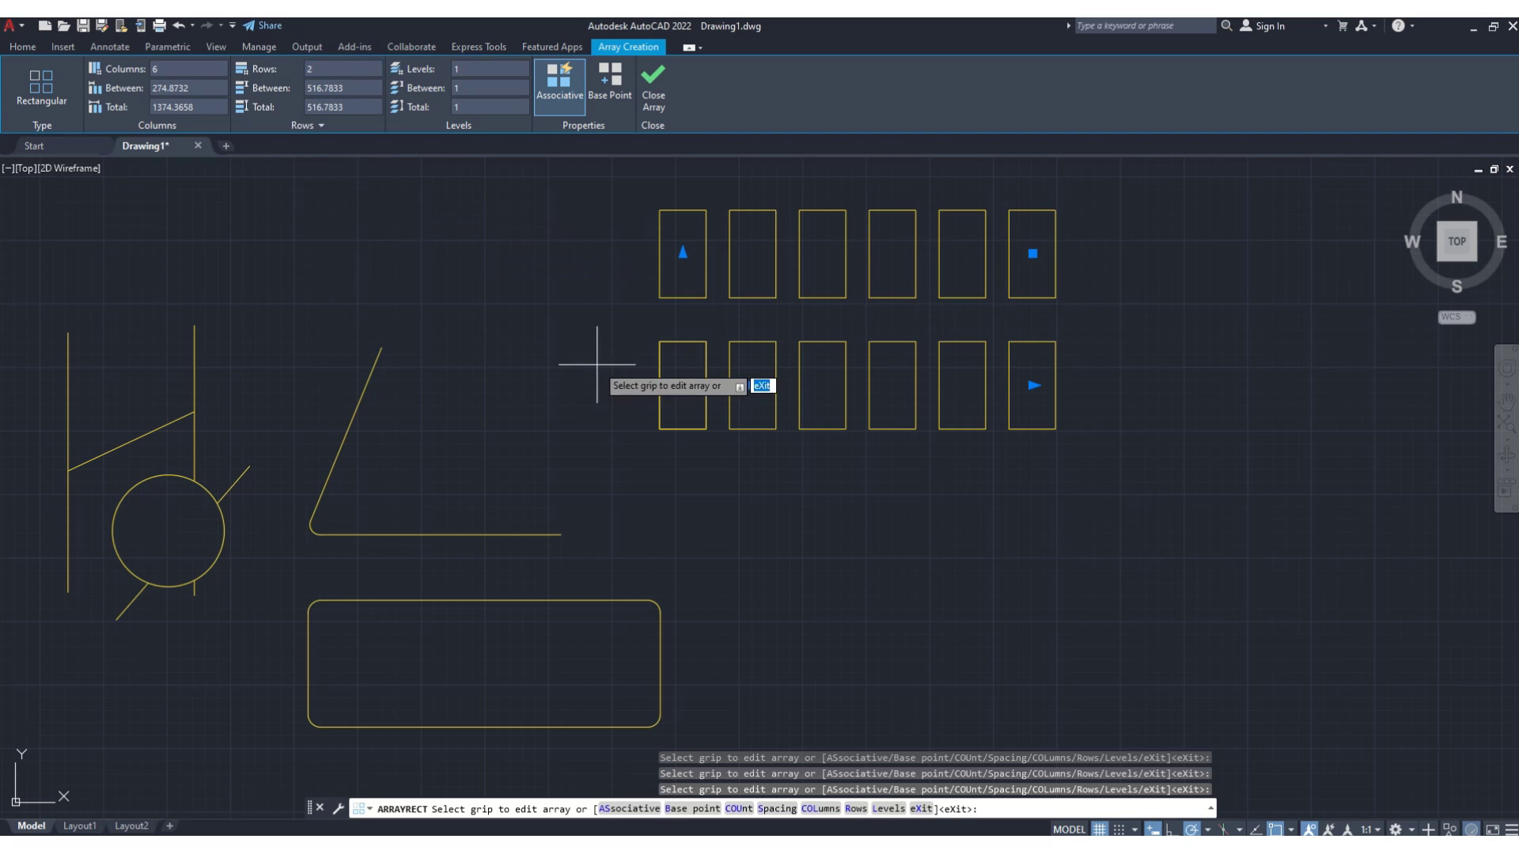
Set the array's column spacing to 300, and replace it with a total column distance of 2000
left_click(189, 89)
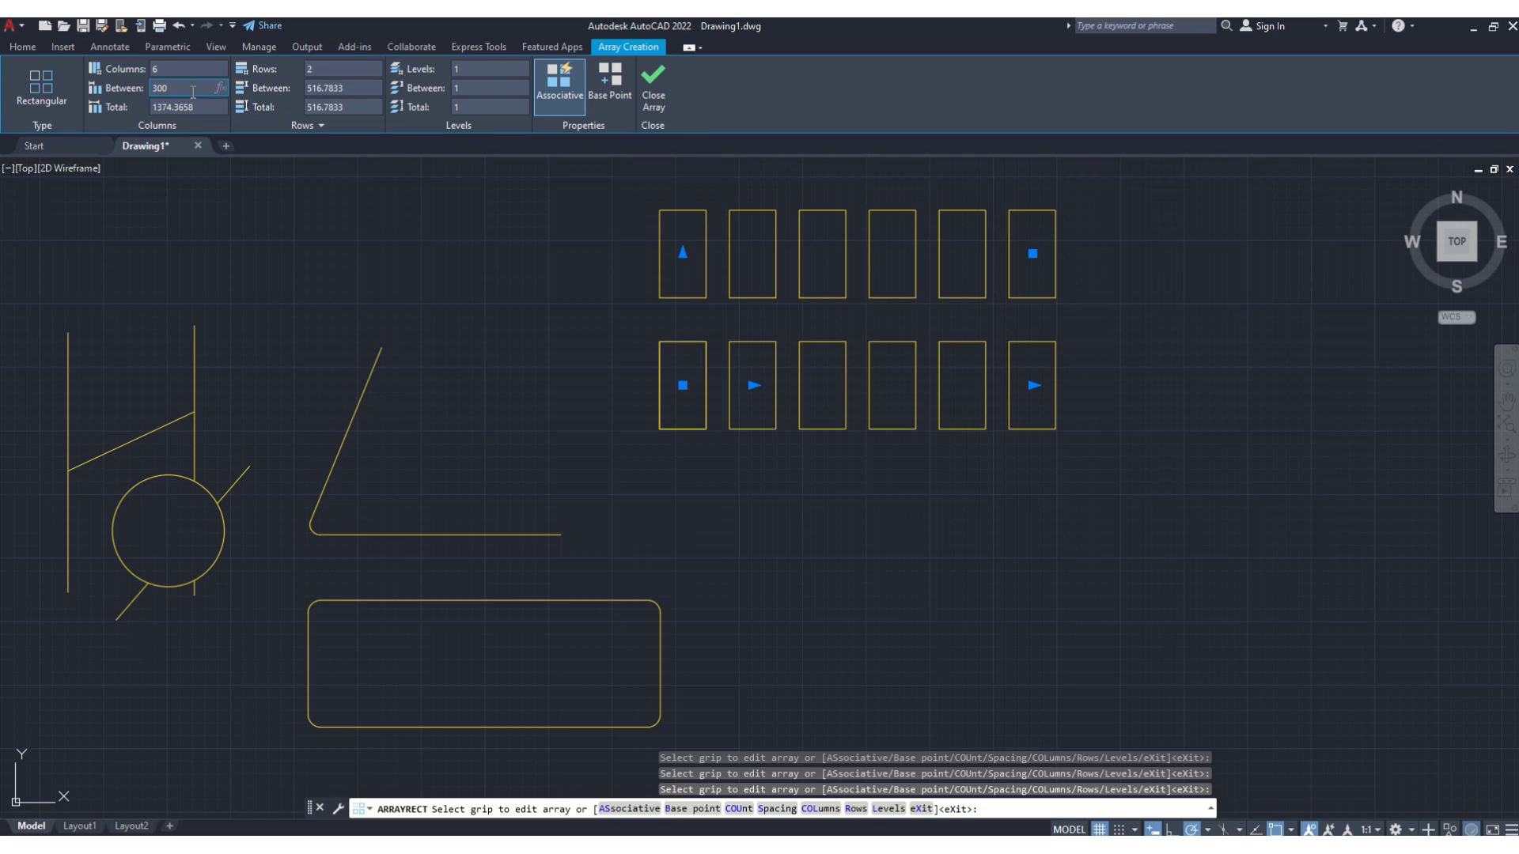
key("Return")
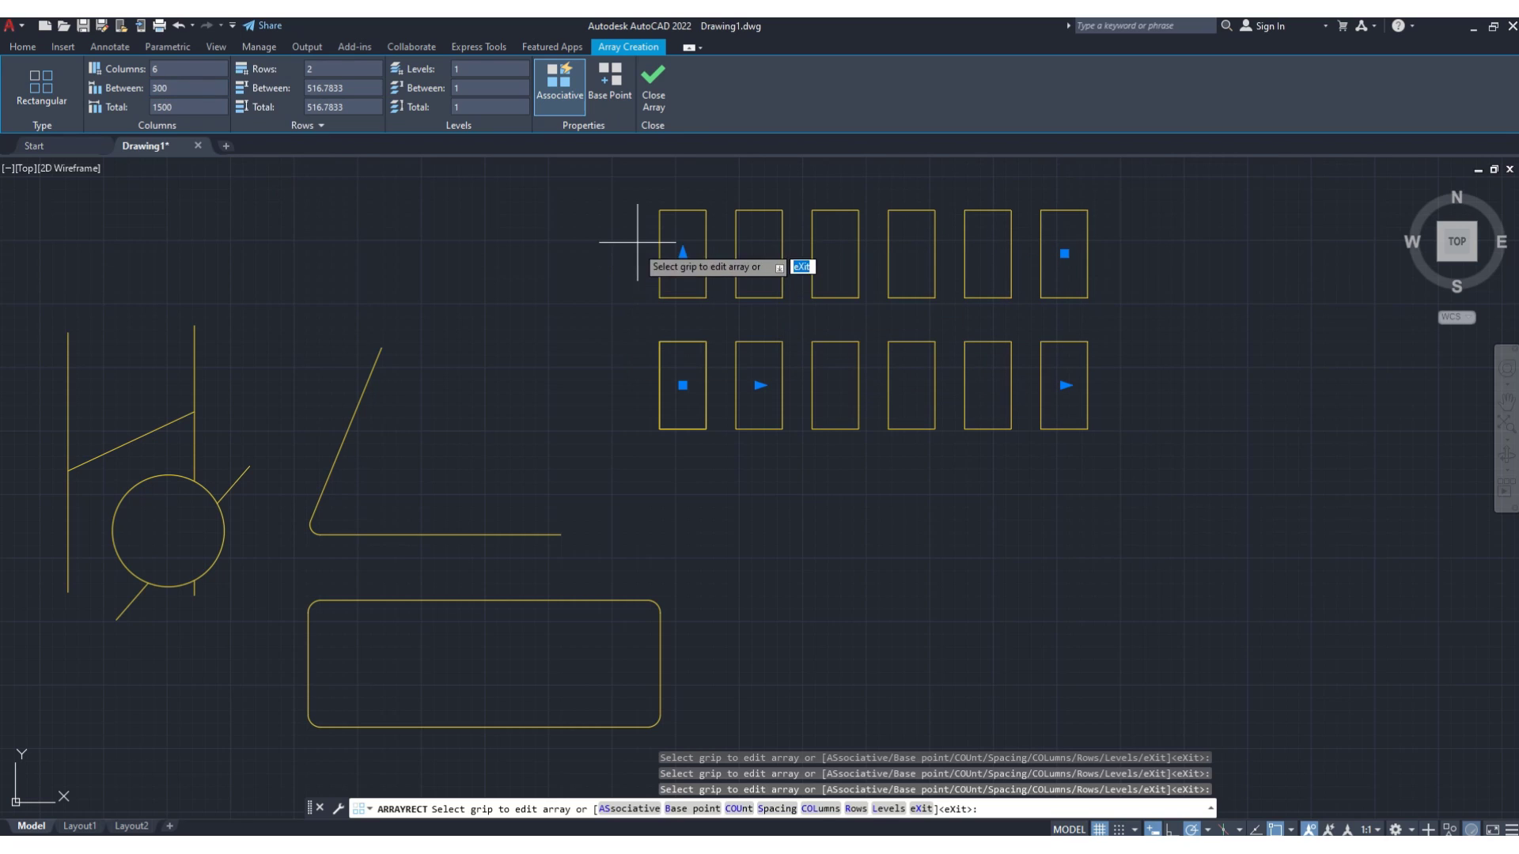
left_click(187, 107)
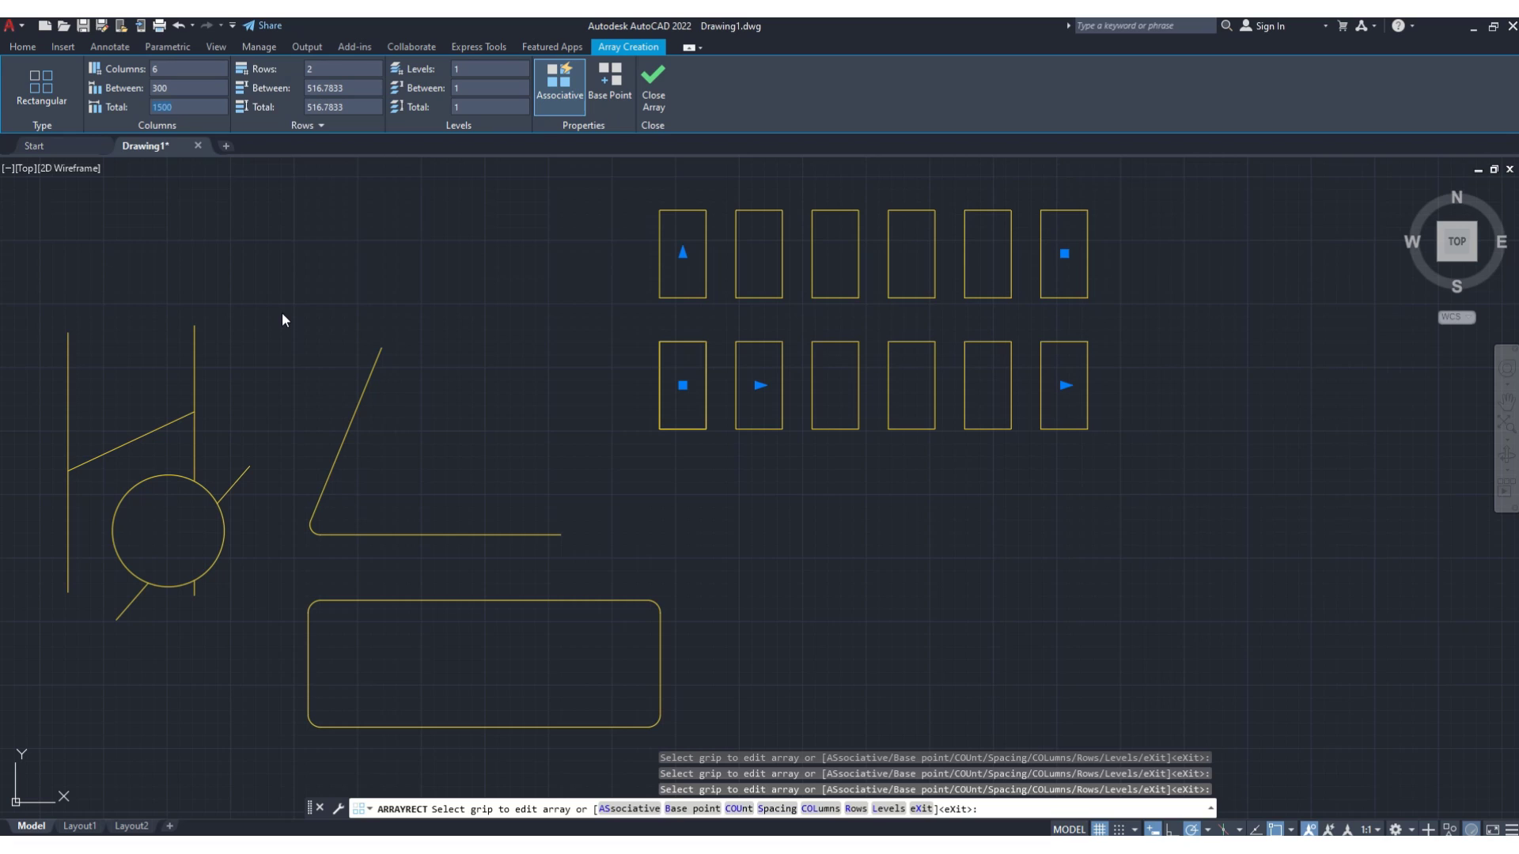
type("2000")
key("Return")
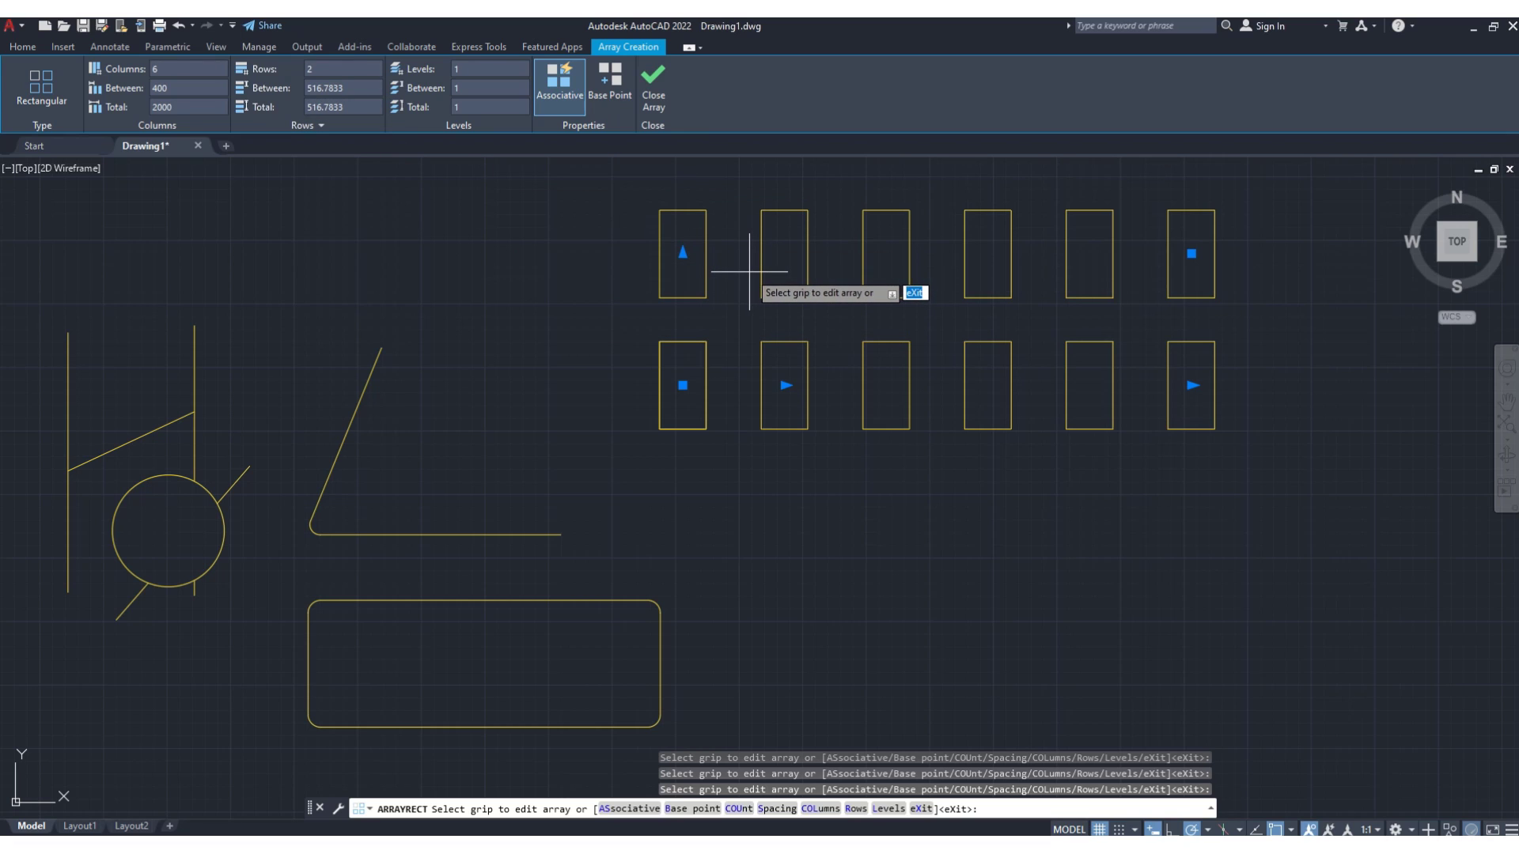
Finish the rectangular array, and reopen its settings briefly for review
left_click(657, 102)
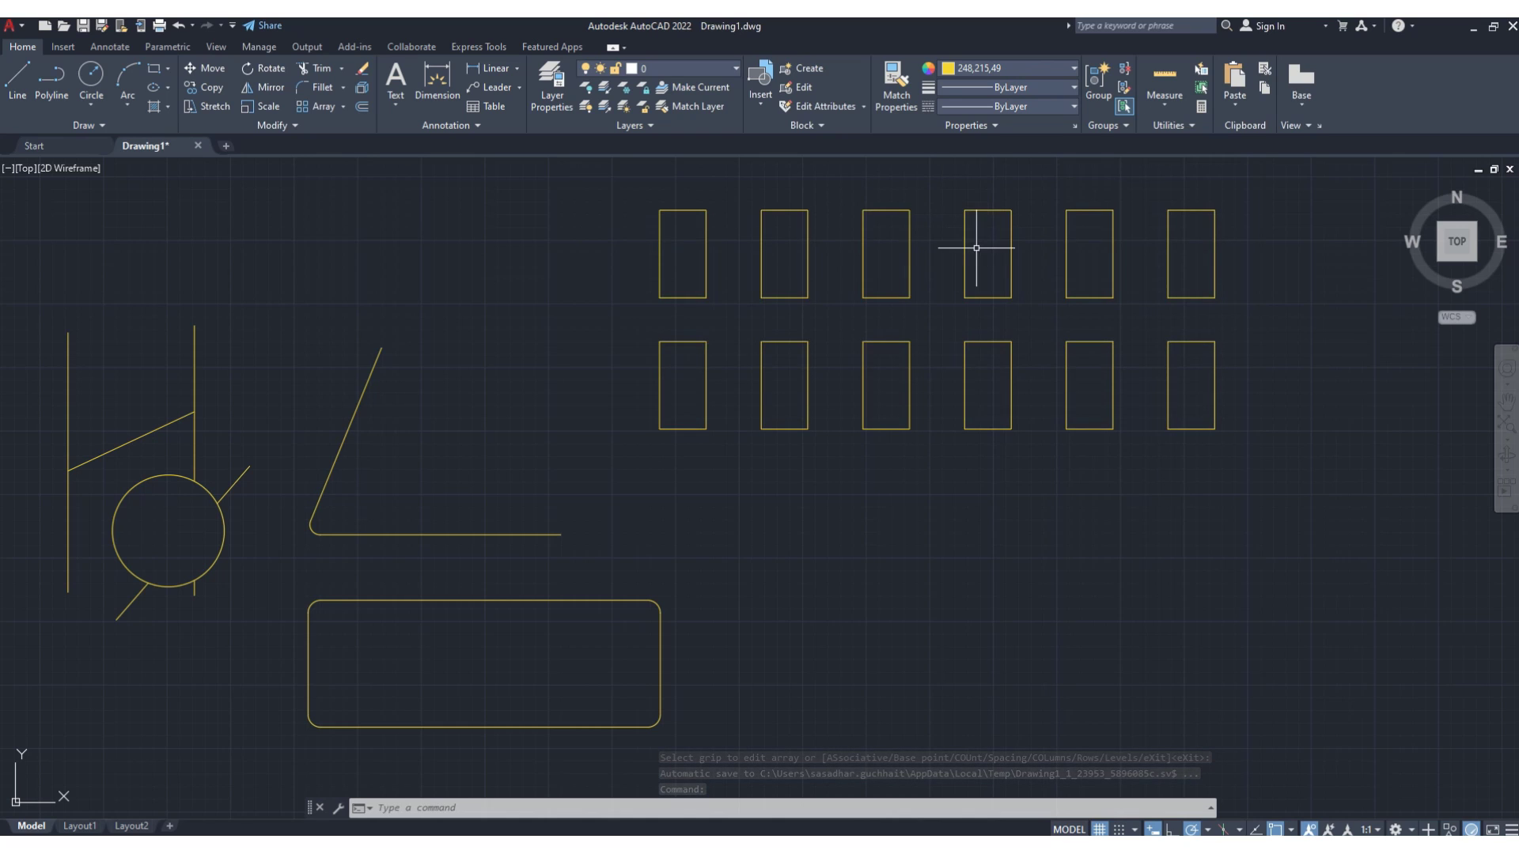
left_click(786, 213)
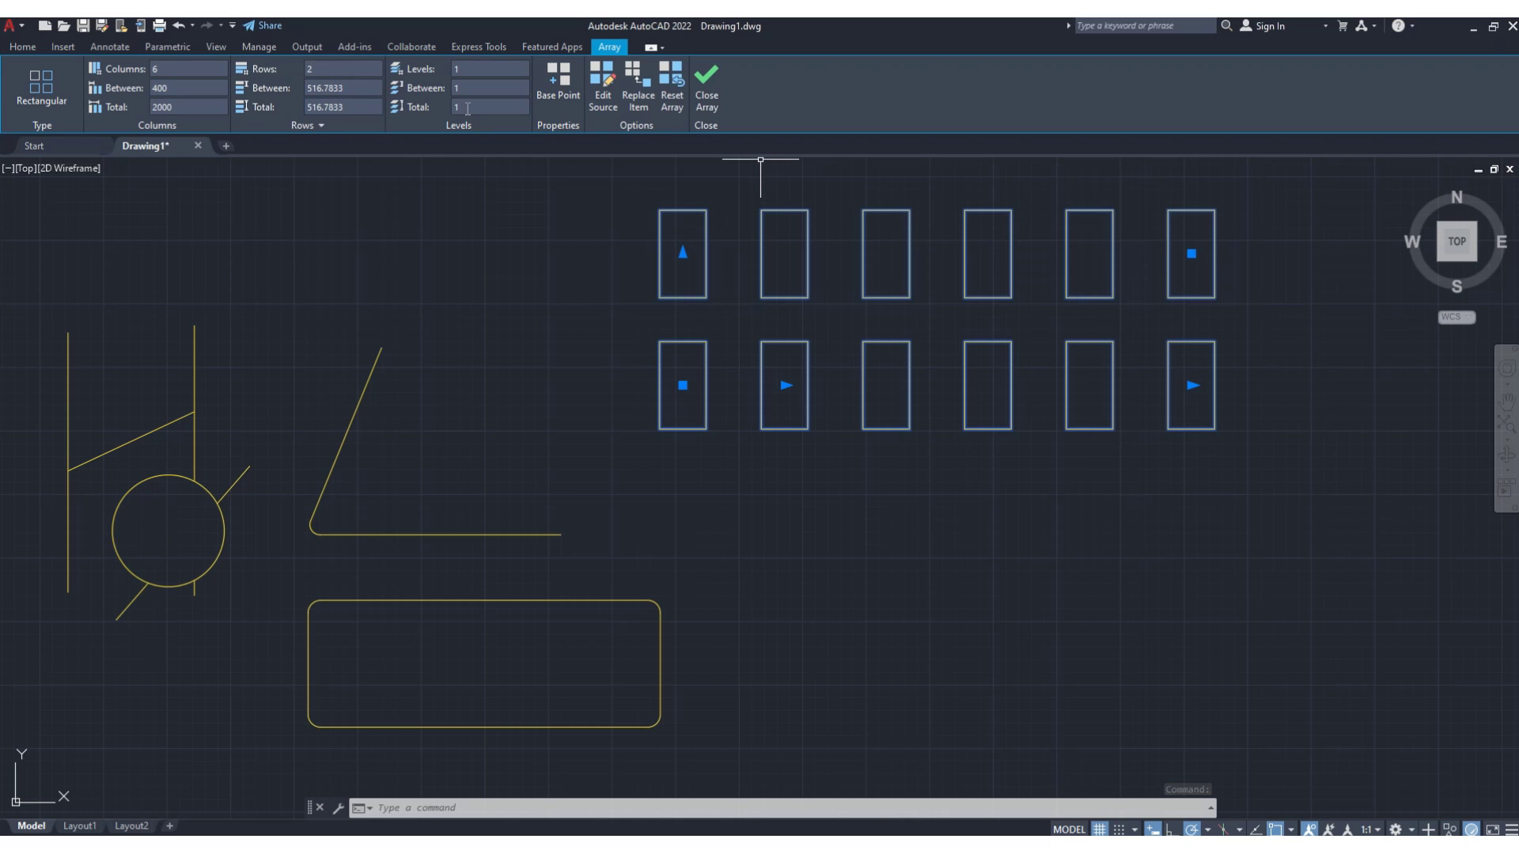
left_click(712, 84)
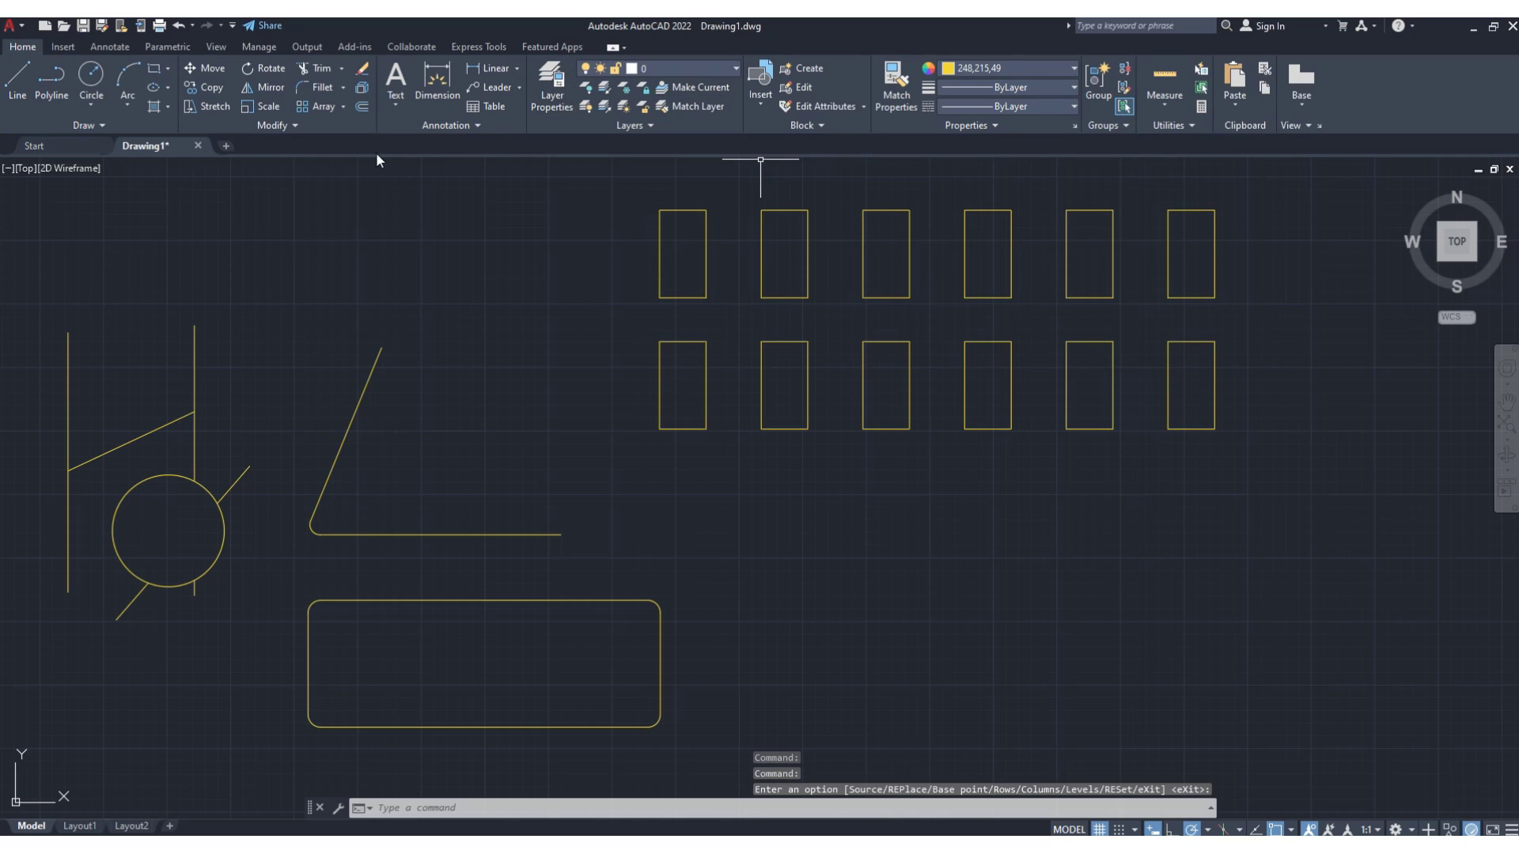
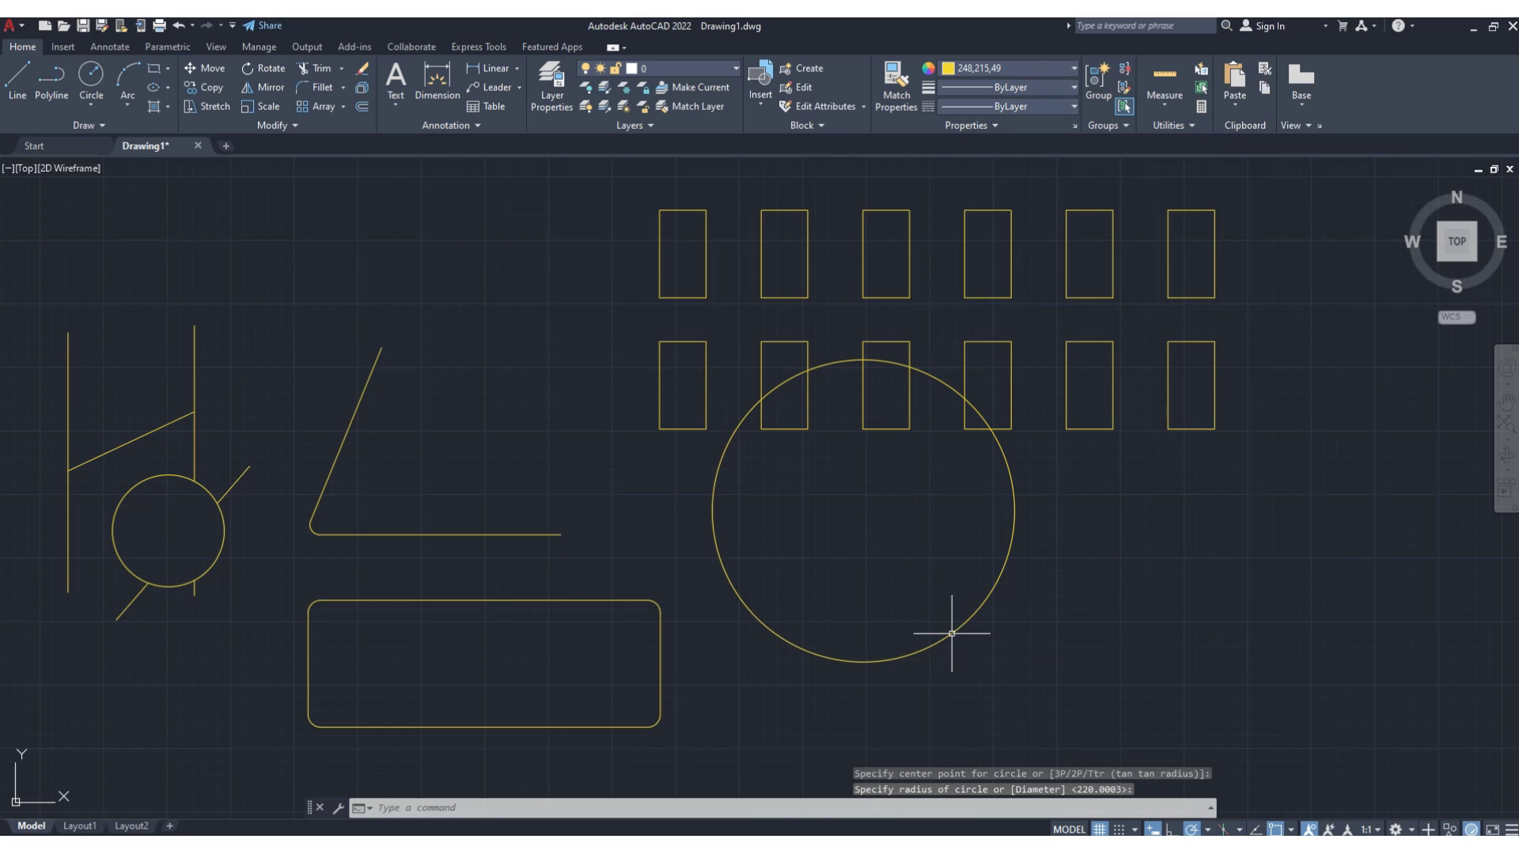
Move the large circle by its center to the empty area below the rectangular array, clear of the rectangles
left_click(730, 445)
left_click(727, 443)
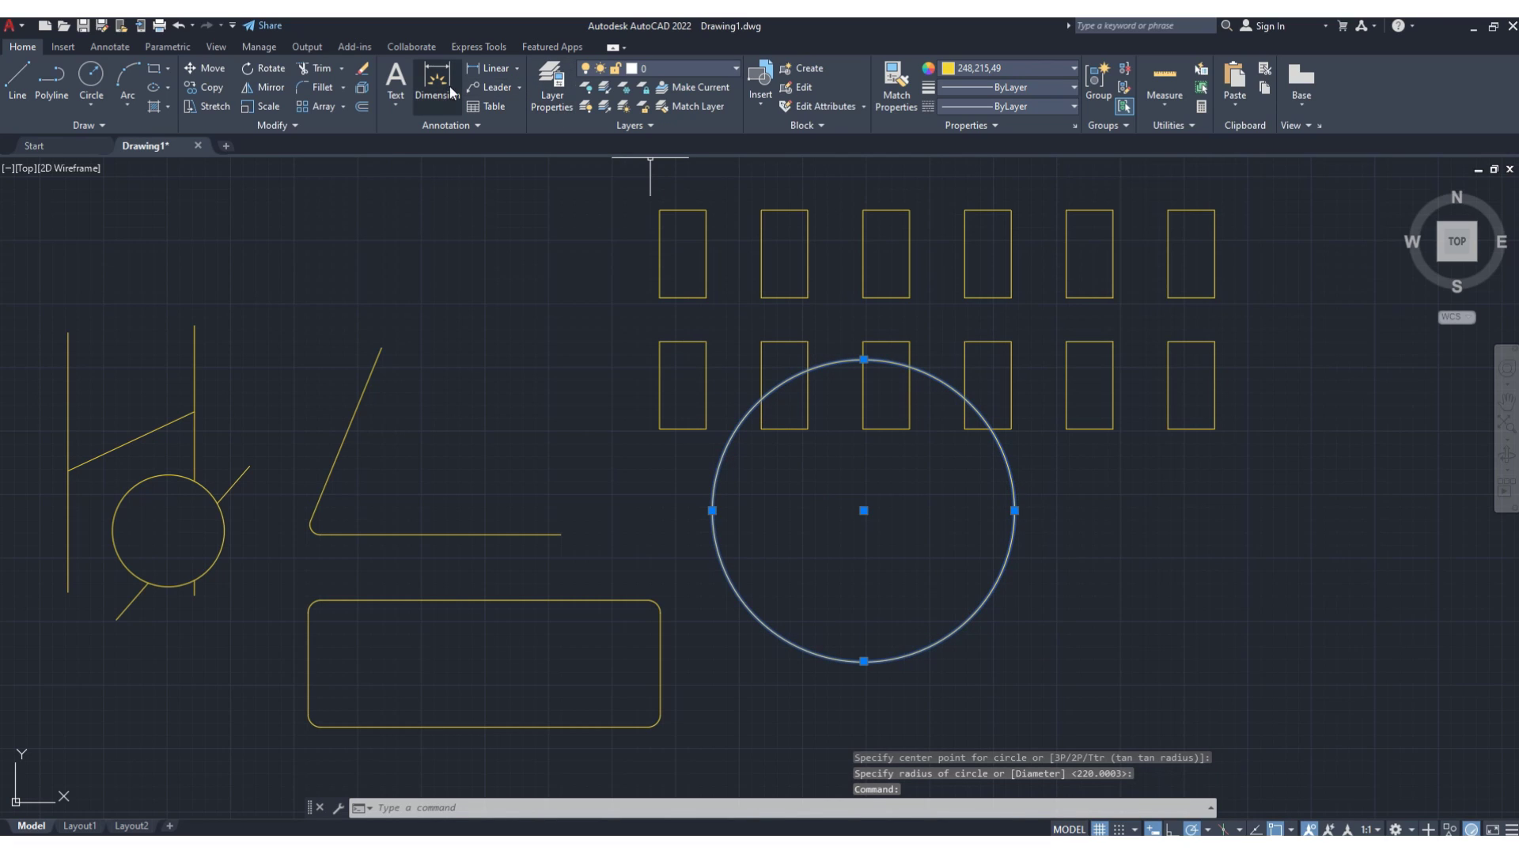
left_click(229, 69)
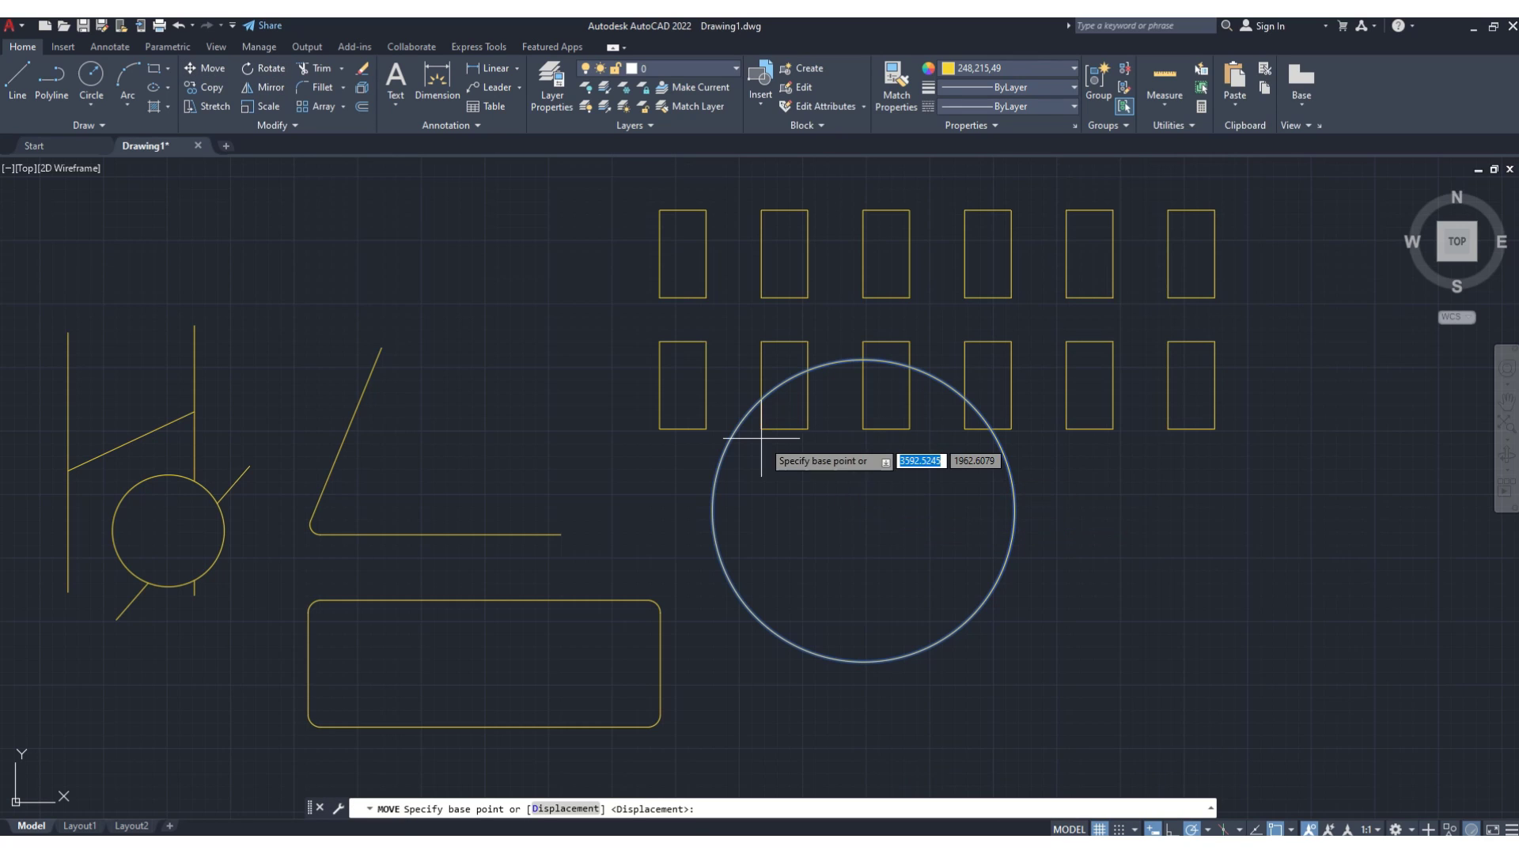
left_click(863, 510)
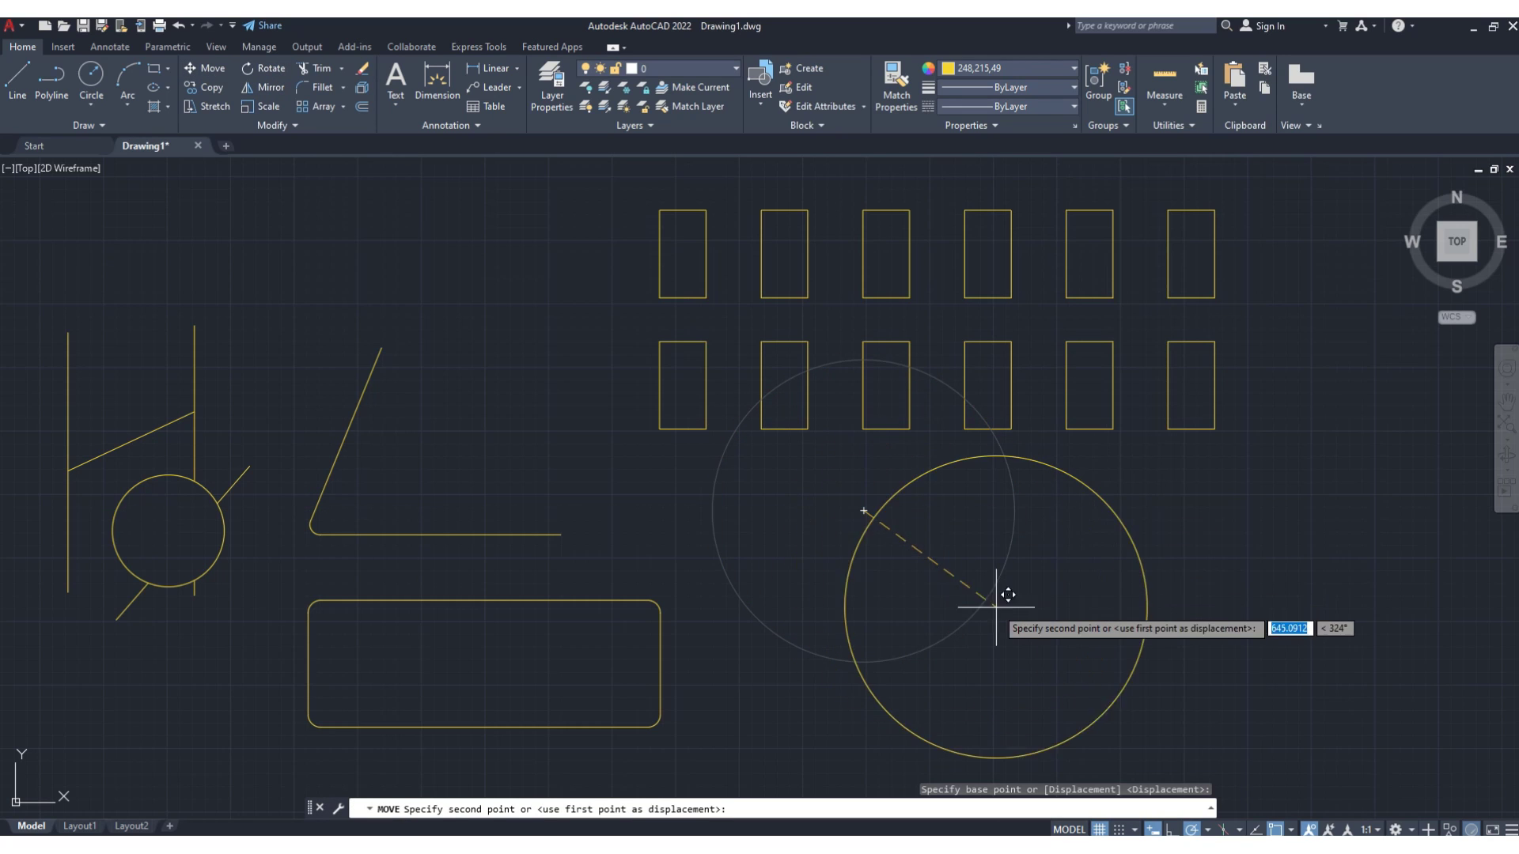
left_click(1042, 614)
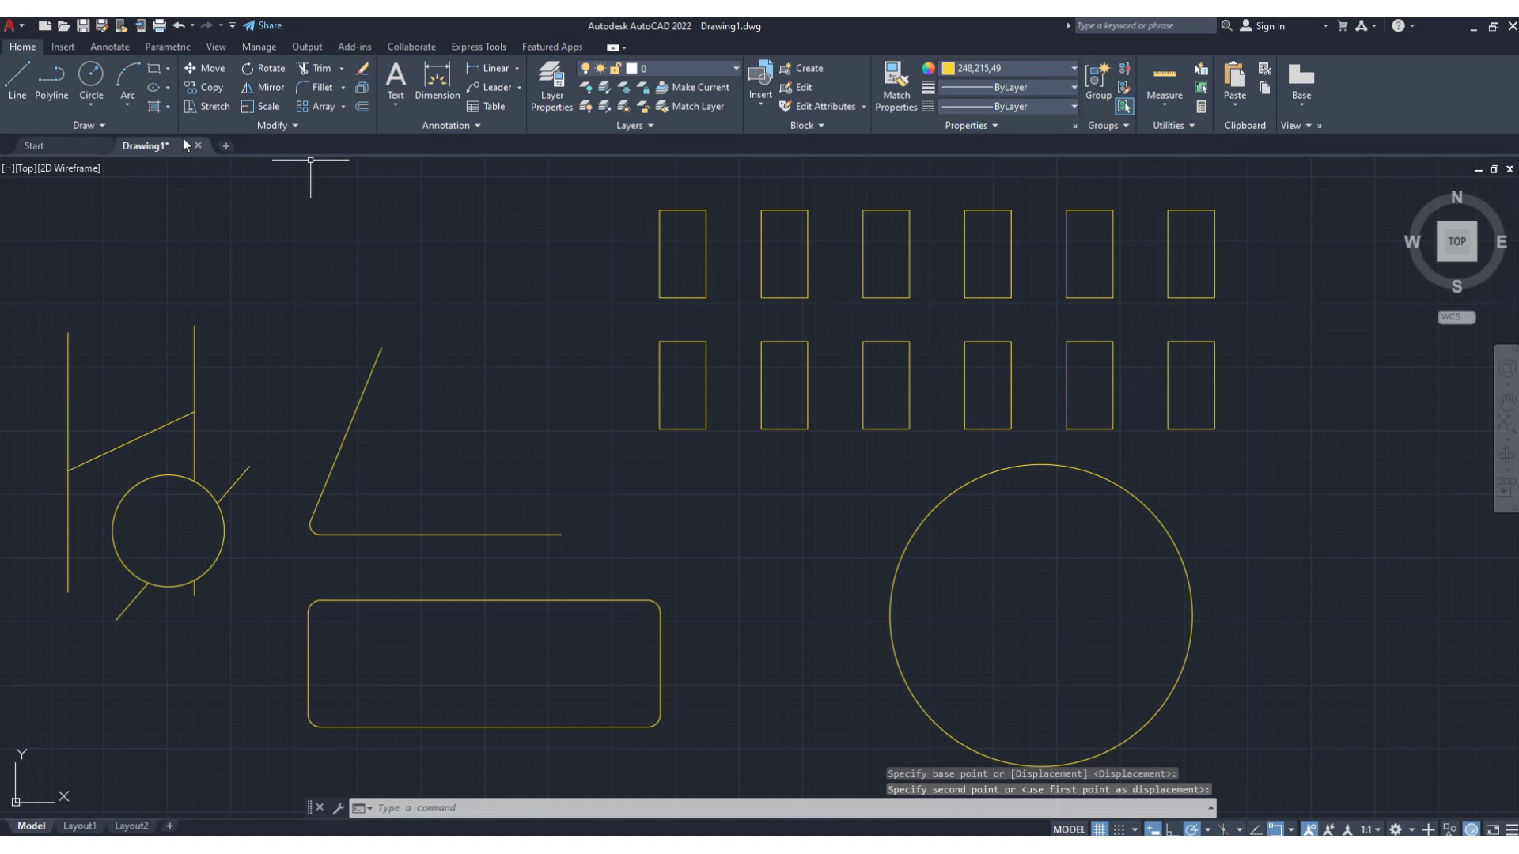
Draw a small circle with a radius of about 89 centered on the large circle's top quadrant
left_click(91, 77)
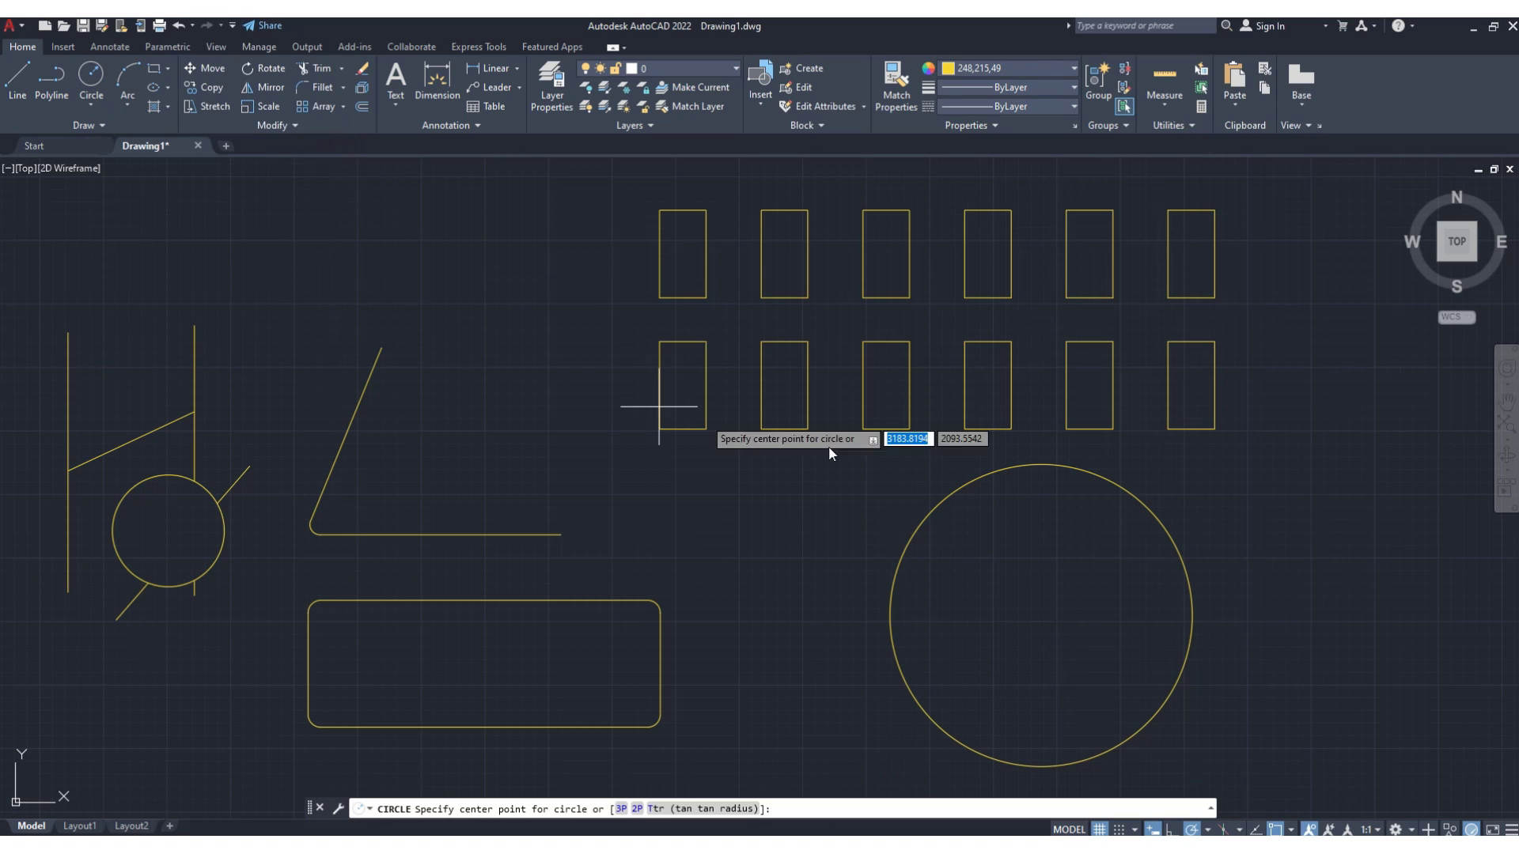
left_click(1042, 464)
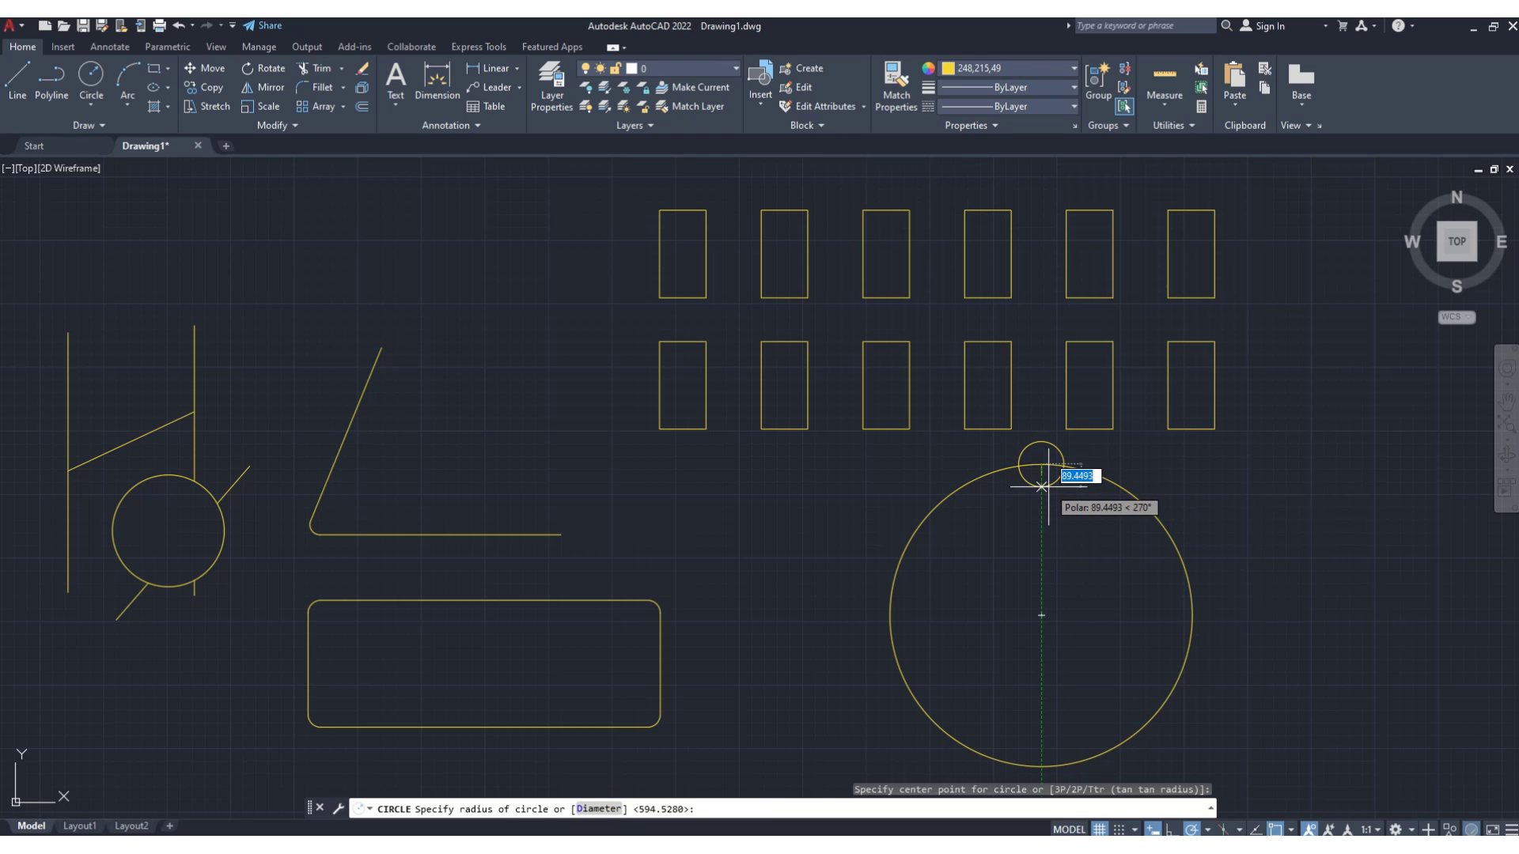
left_click(1051, 486)
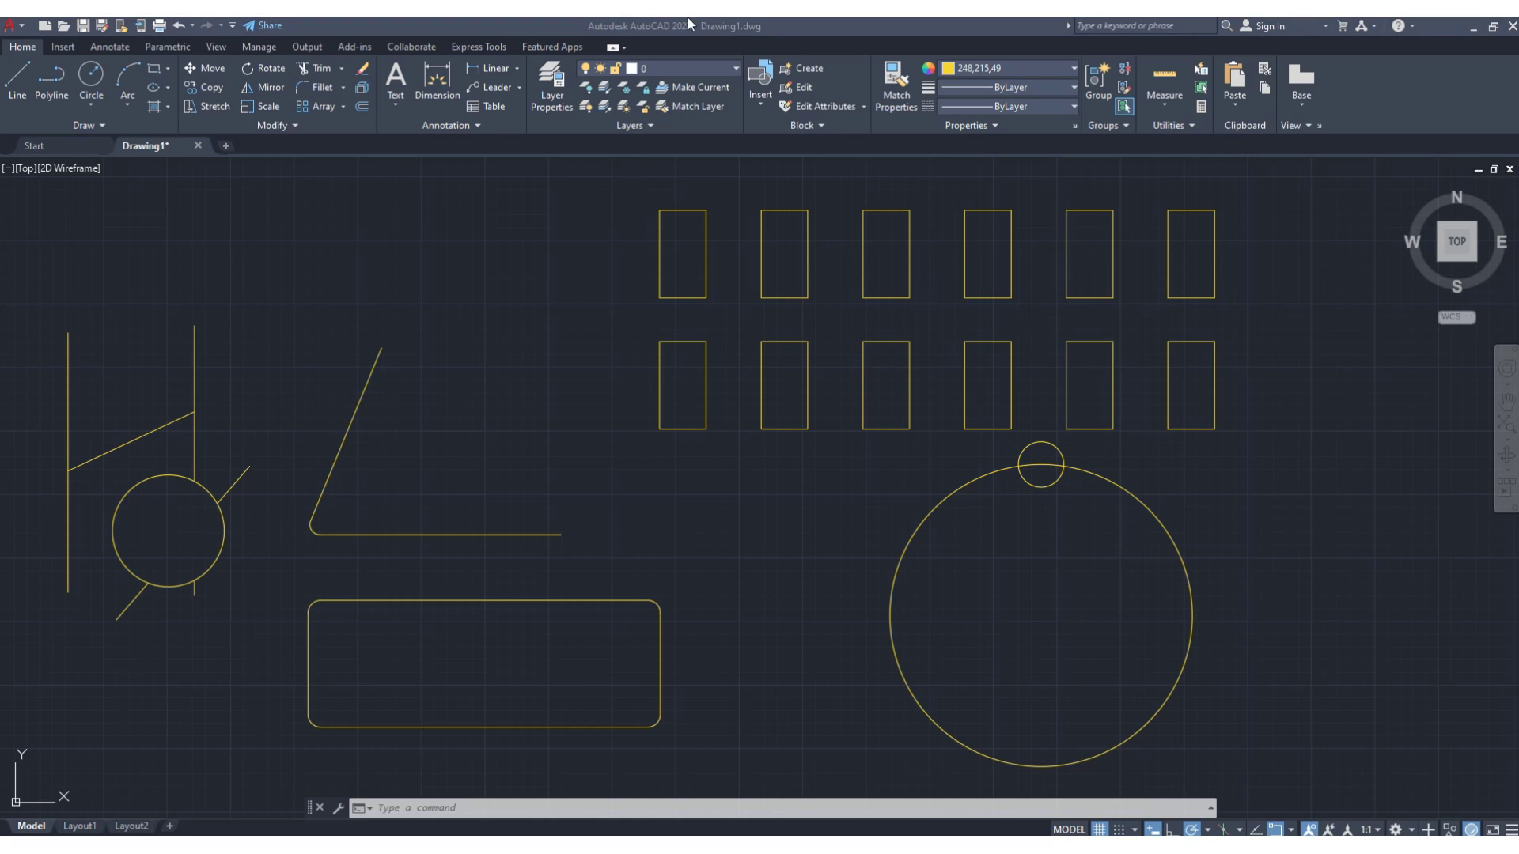
Copy the small circle by its center to the right, bottom and left quadrants of the large circle
left_click(796, 30)
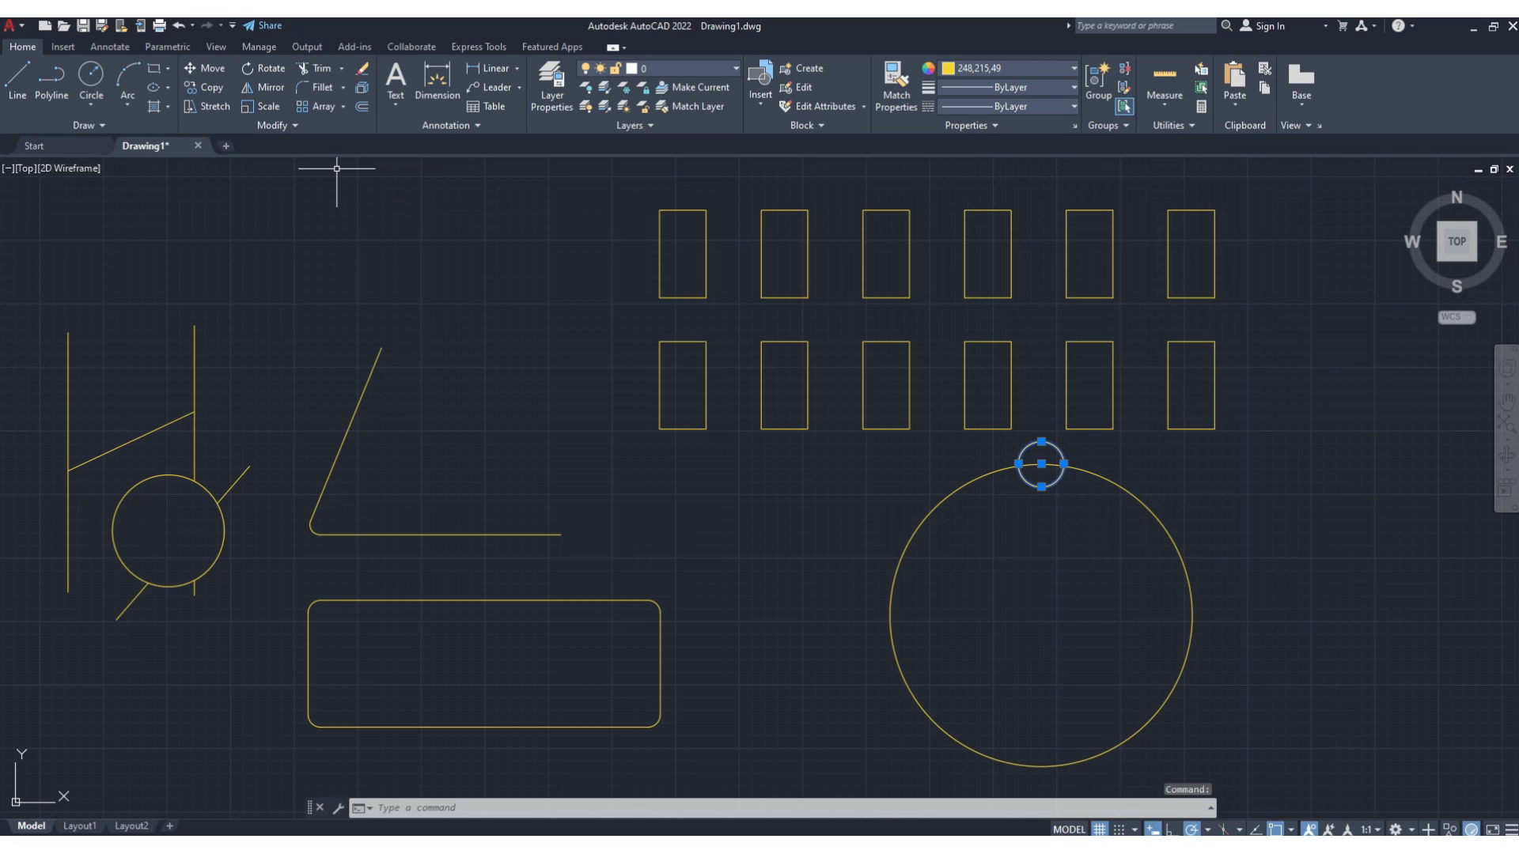
left_click(215, 90)
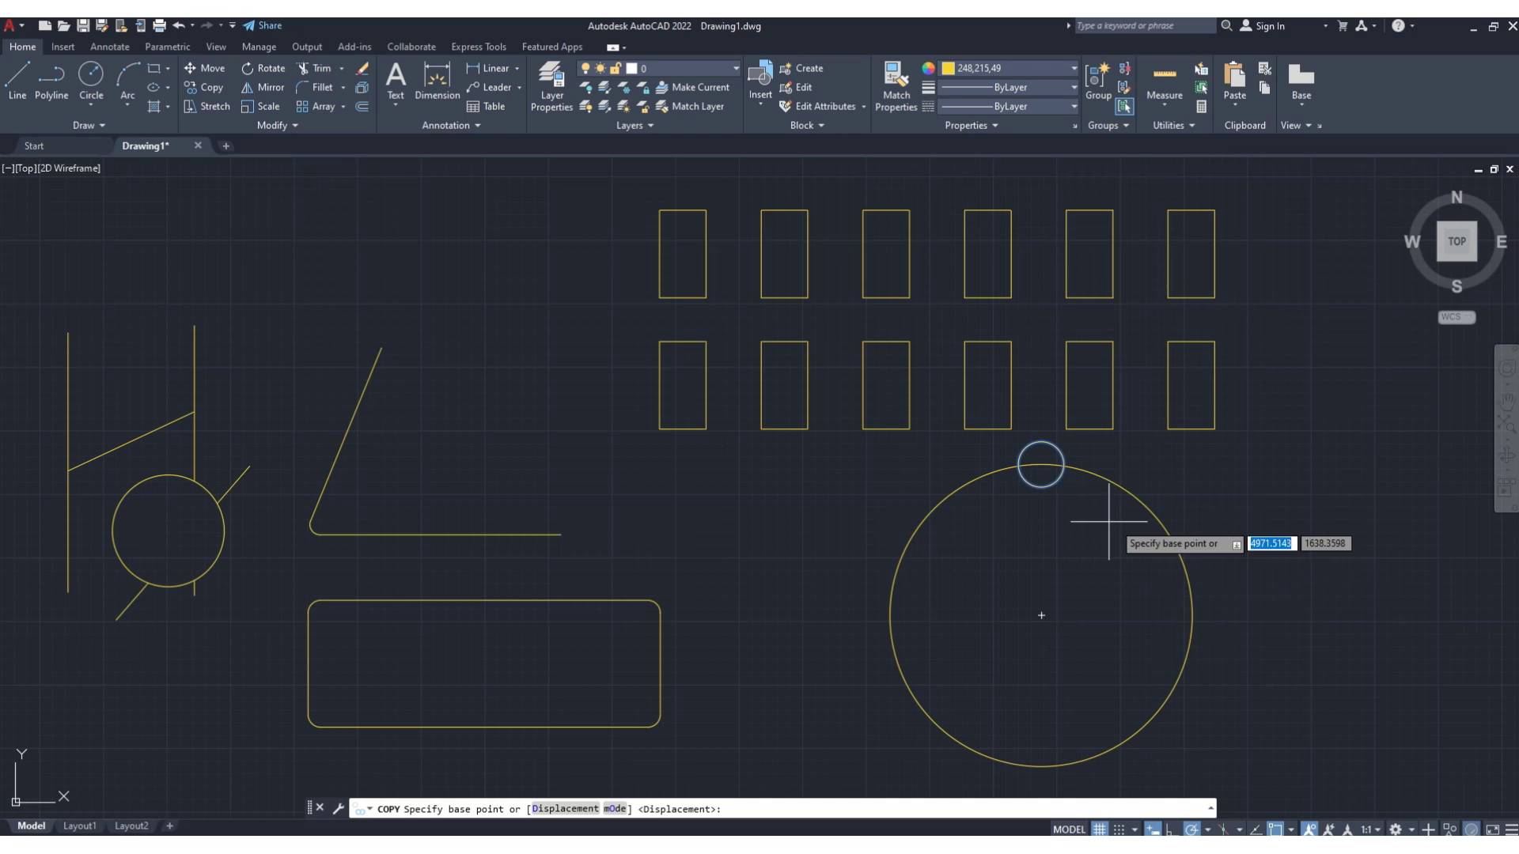
left_click(1041, 464)
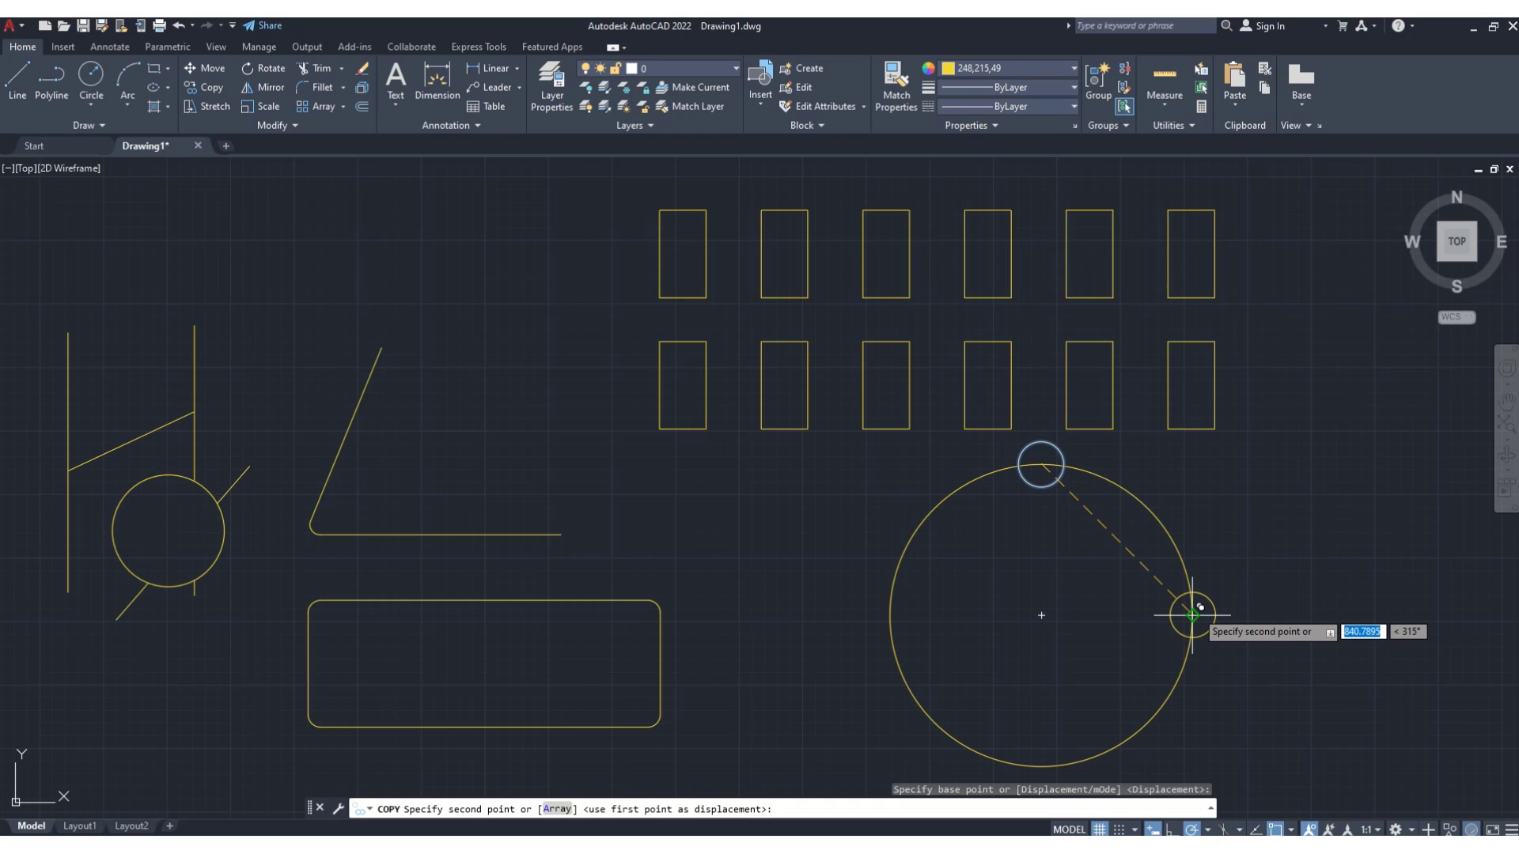
left_click(1196, 611)
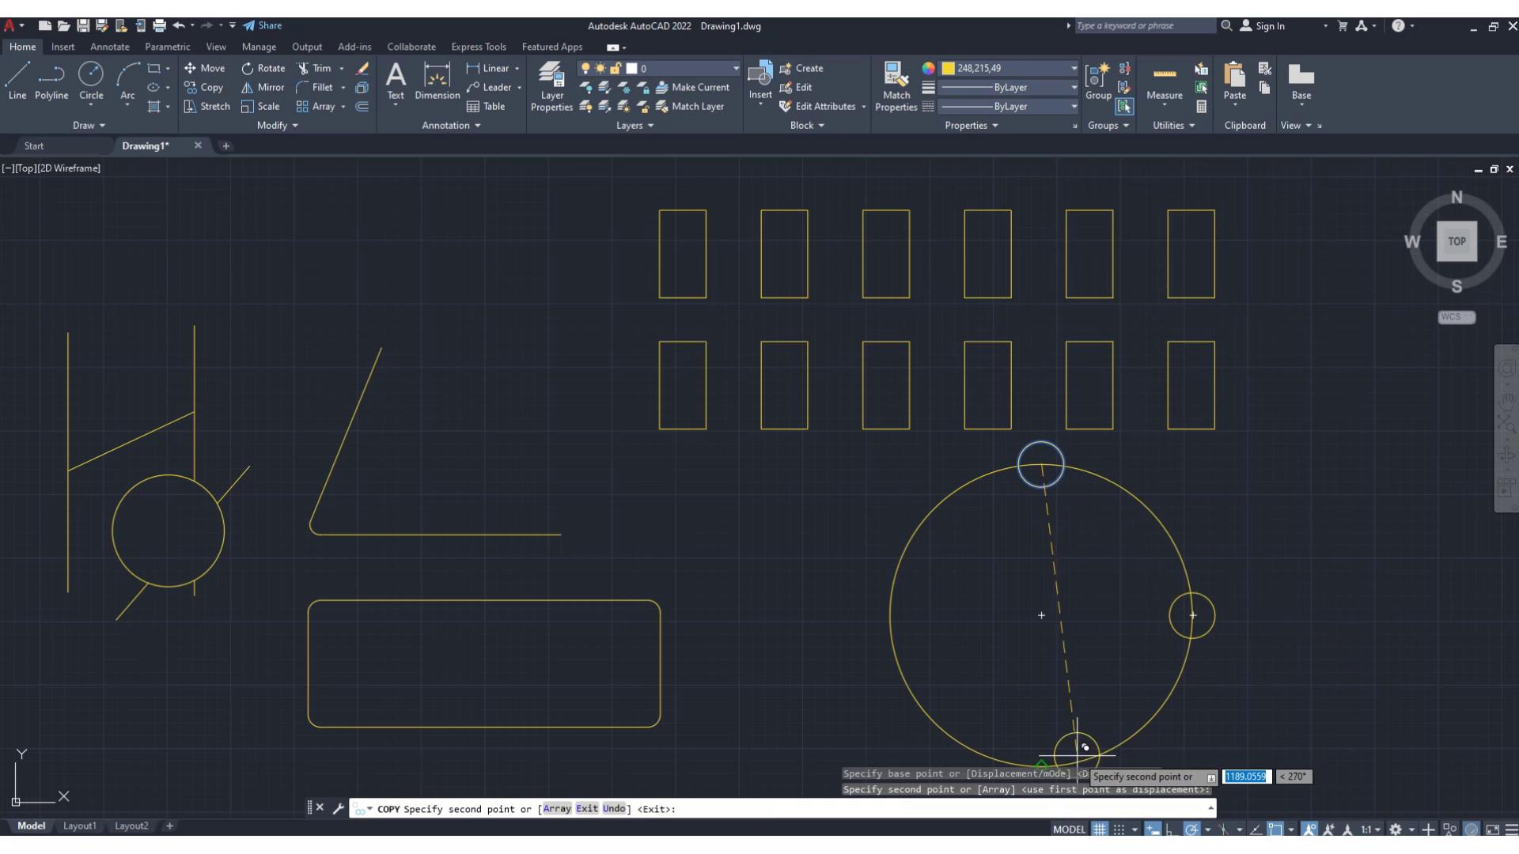
left_click(1042, 765)
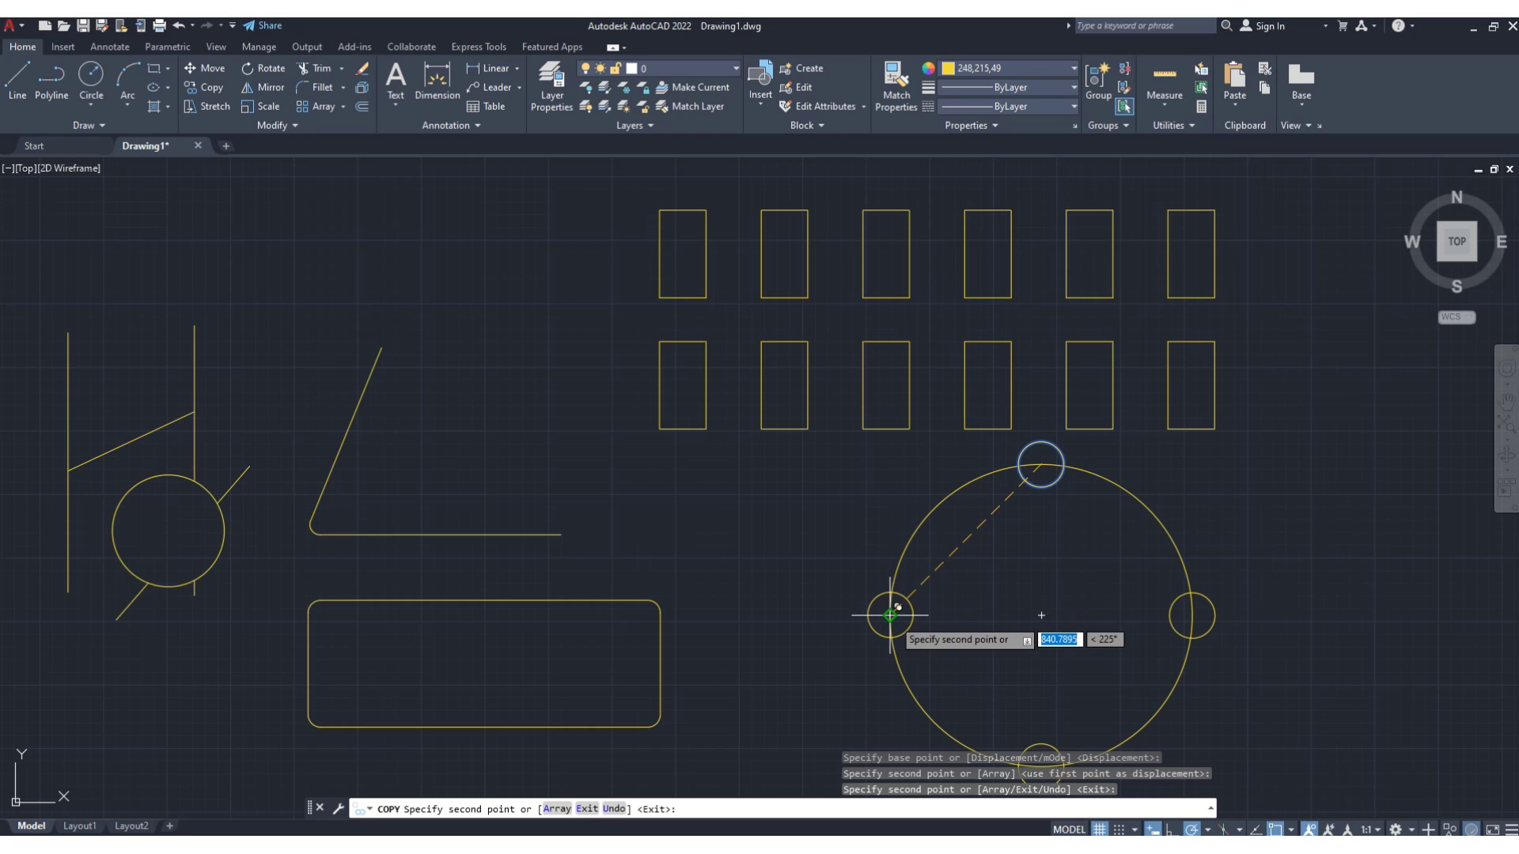
left_click(890, 616)
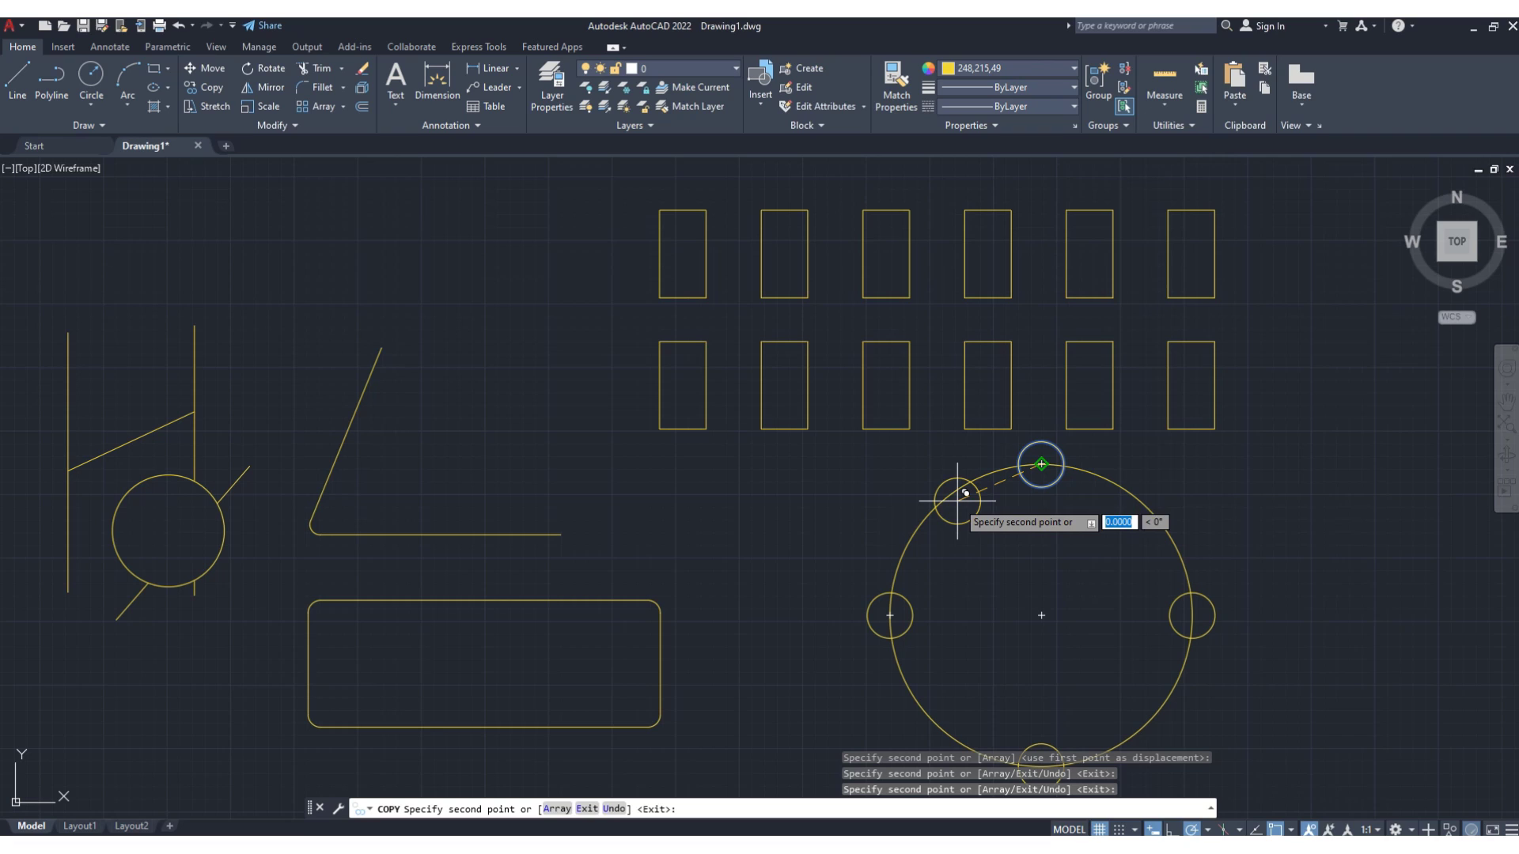
key("Escape")
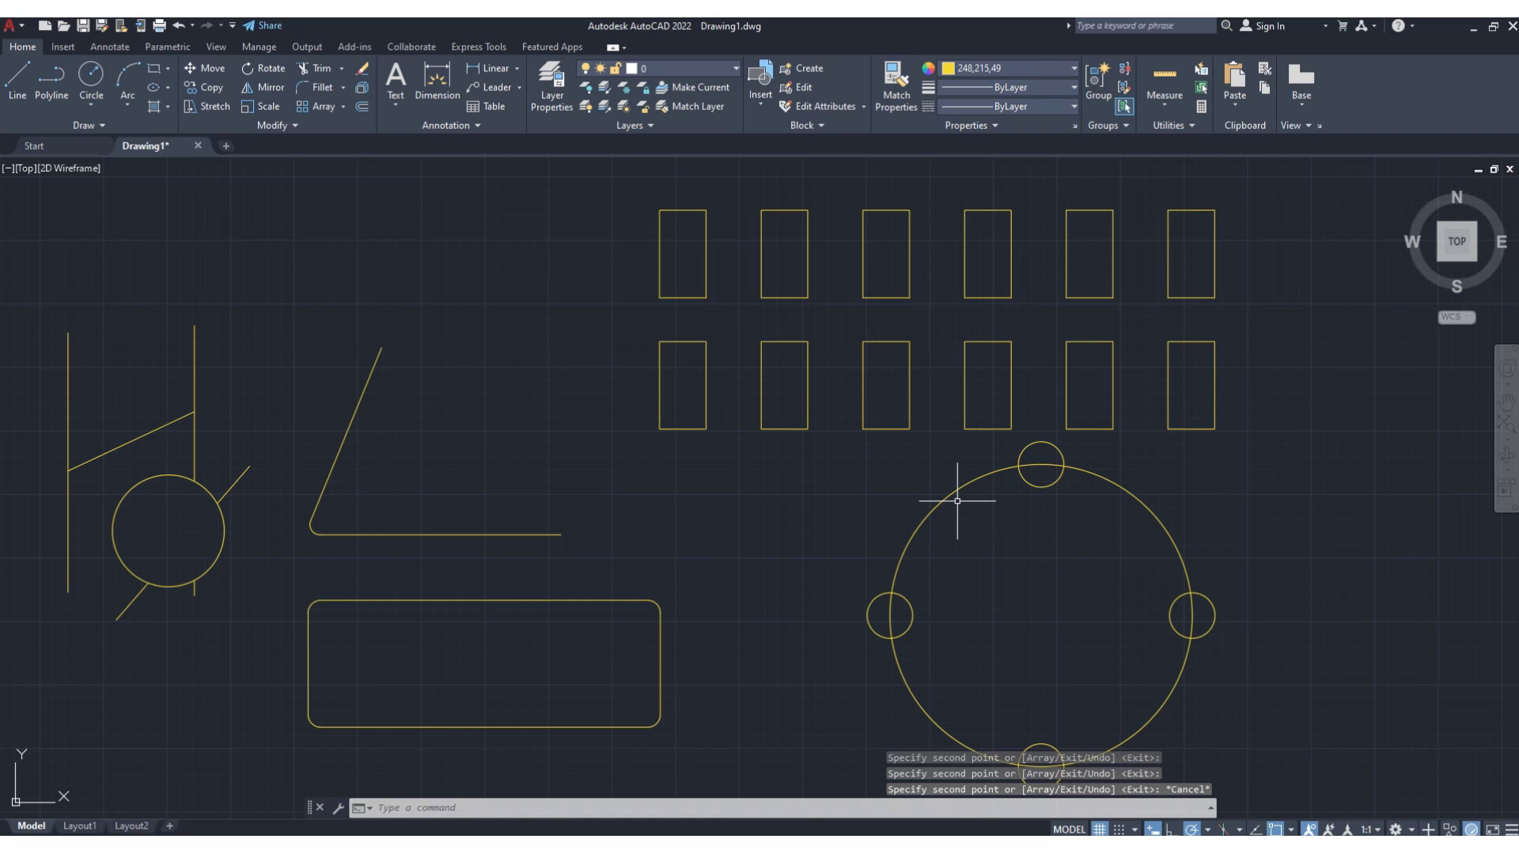
Delete the three copied small circles at the large circle's left, right and bottom quadrants
left_click(912, 629)
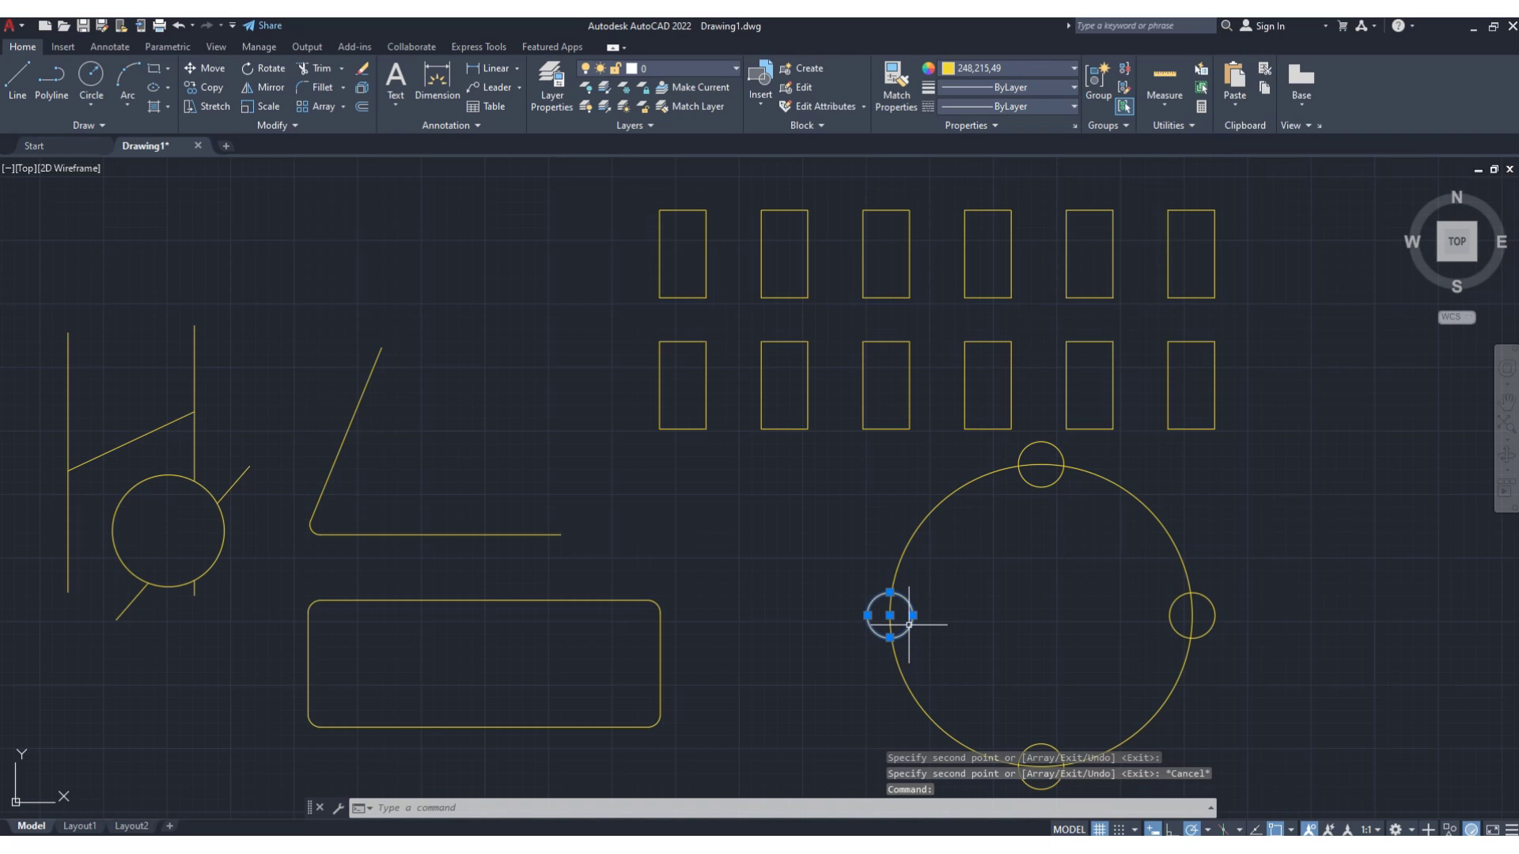
key("Delete")
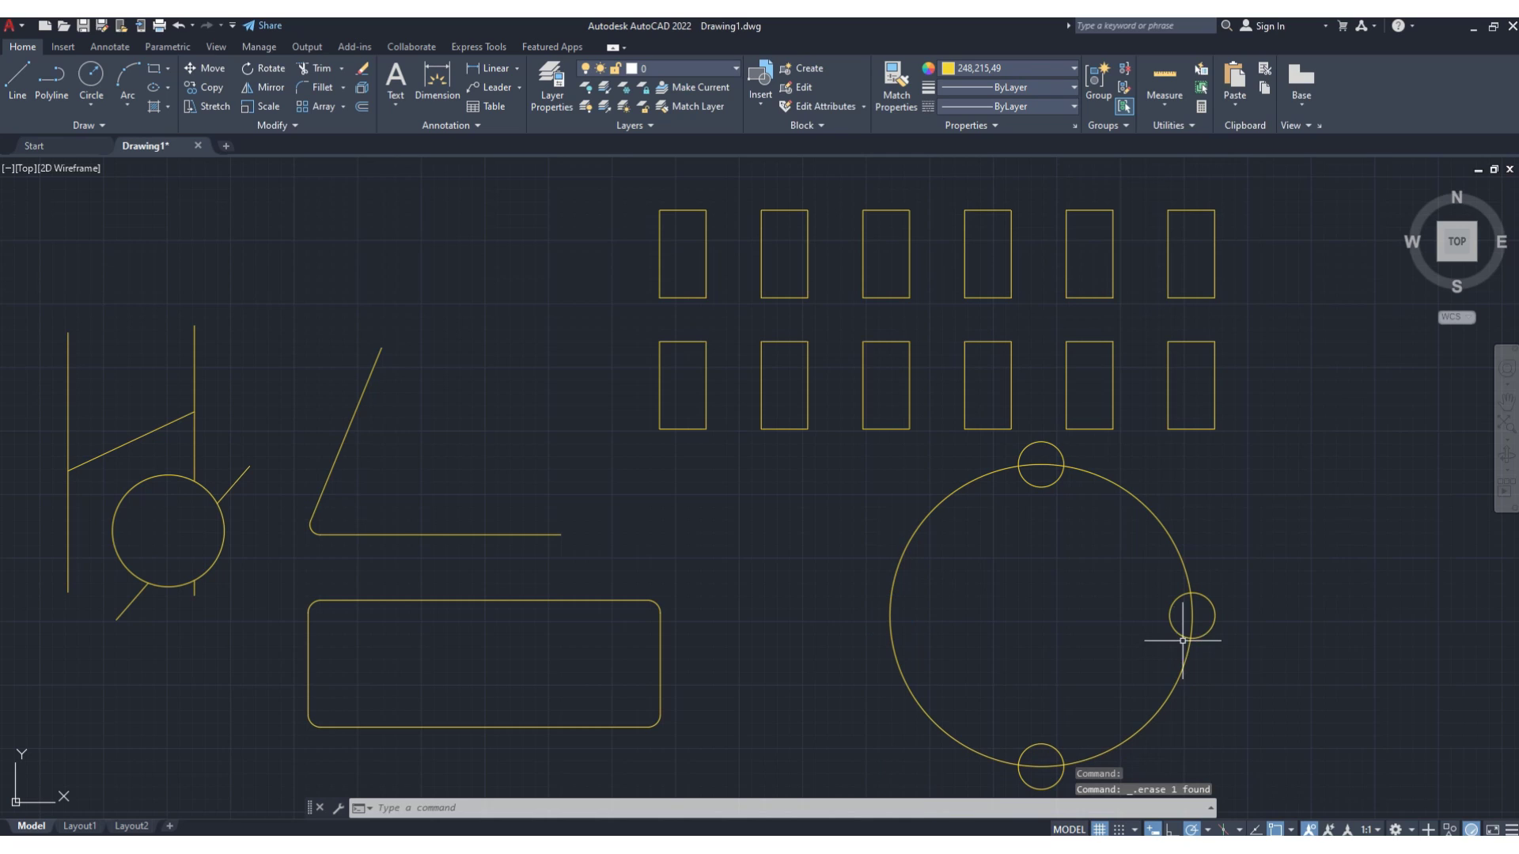
left_click(1201, 635)
key("Delete")
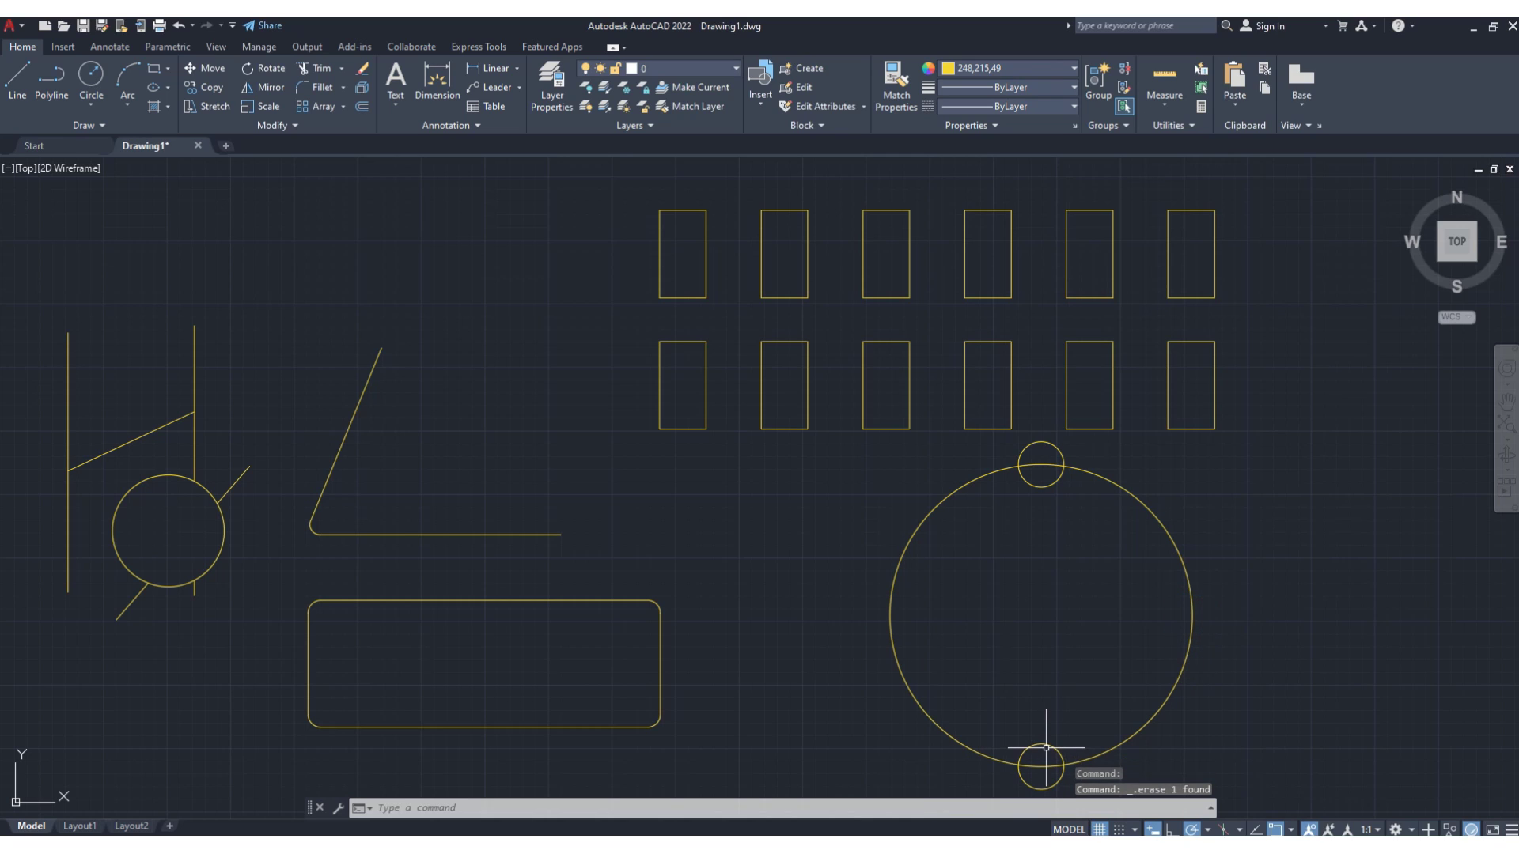
left_click(1048, 746)
key("Delete")
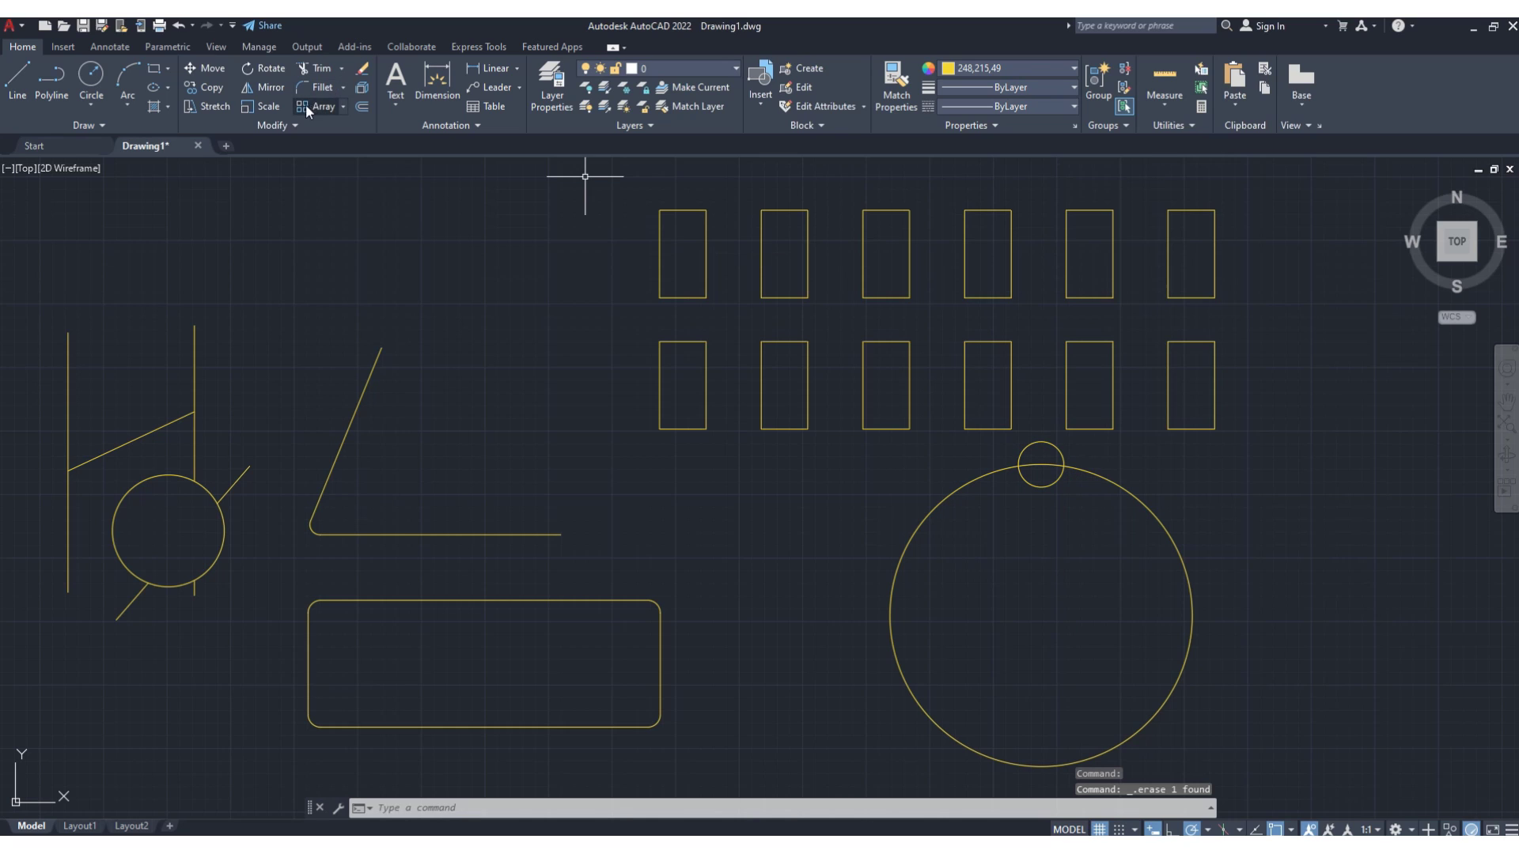
left_click(343, 106)
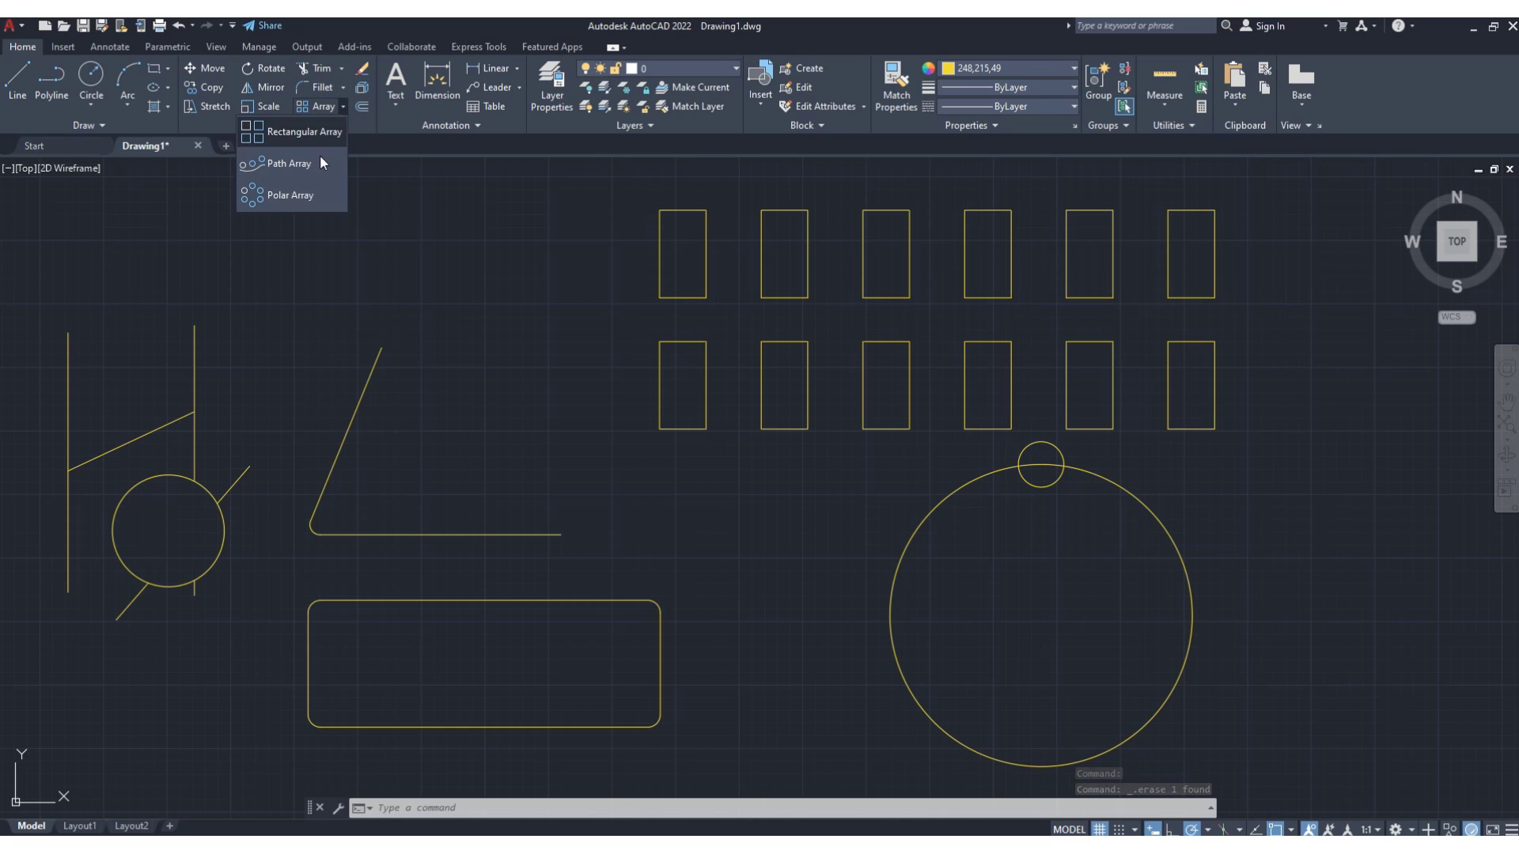
left_click(292, 196)
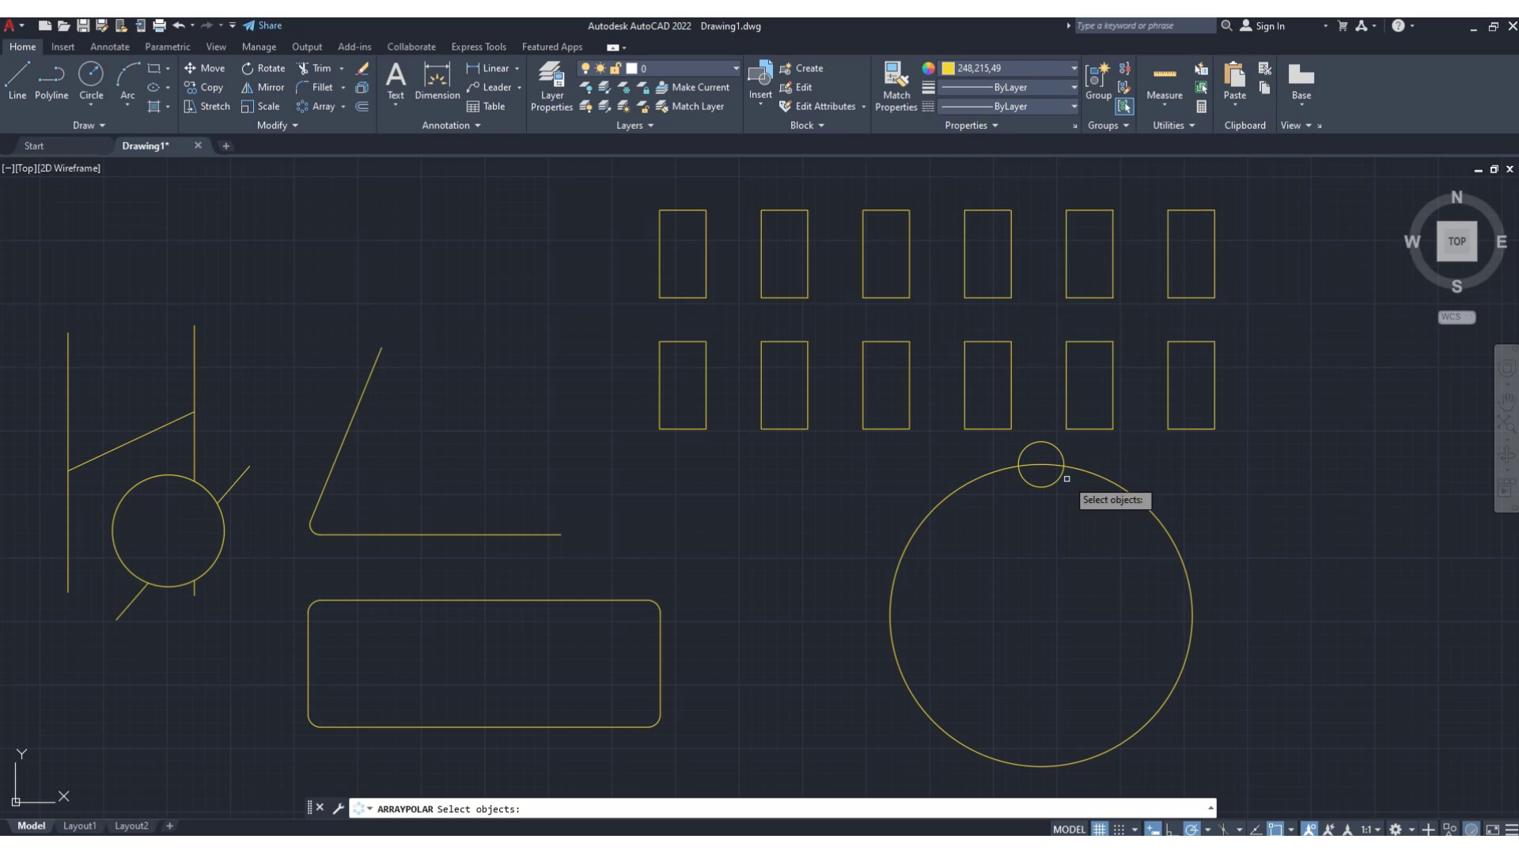
left_click(1161, 522)
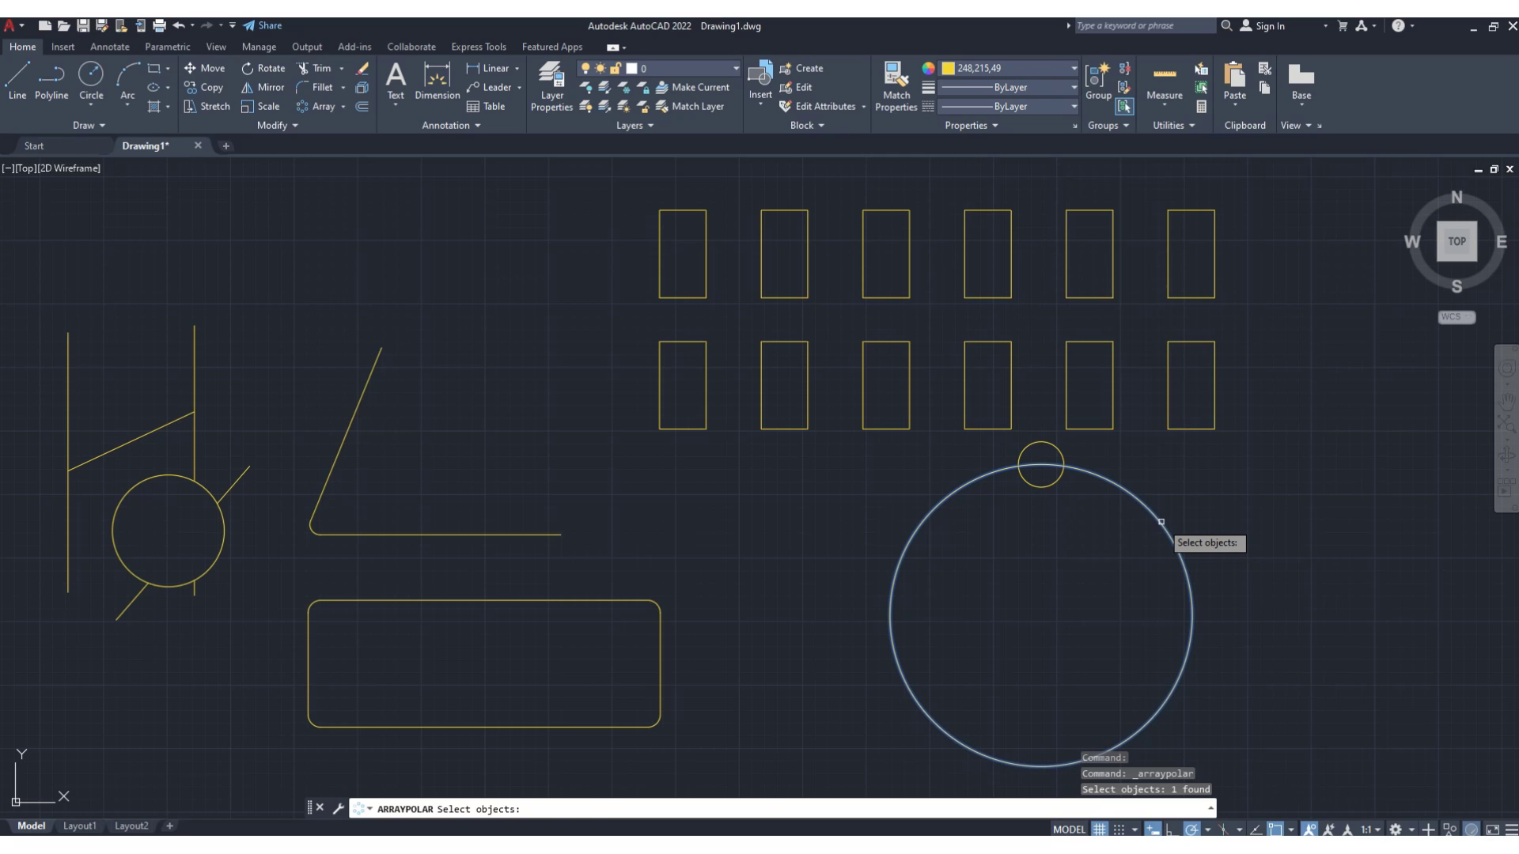
key("Return")
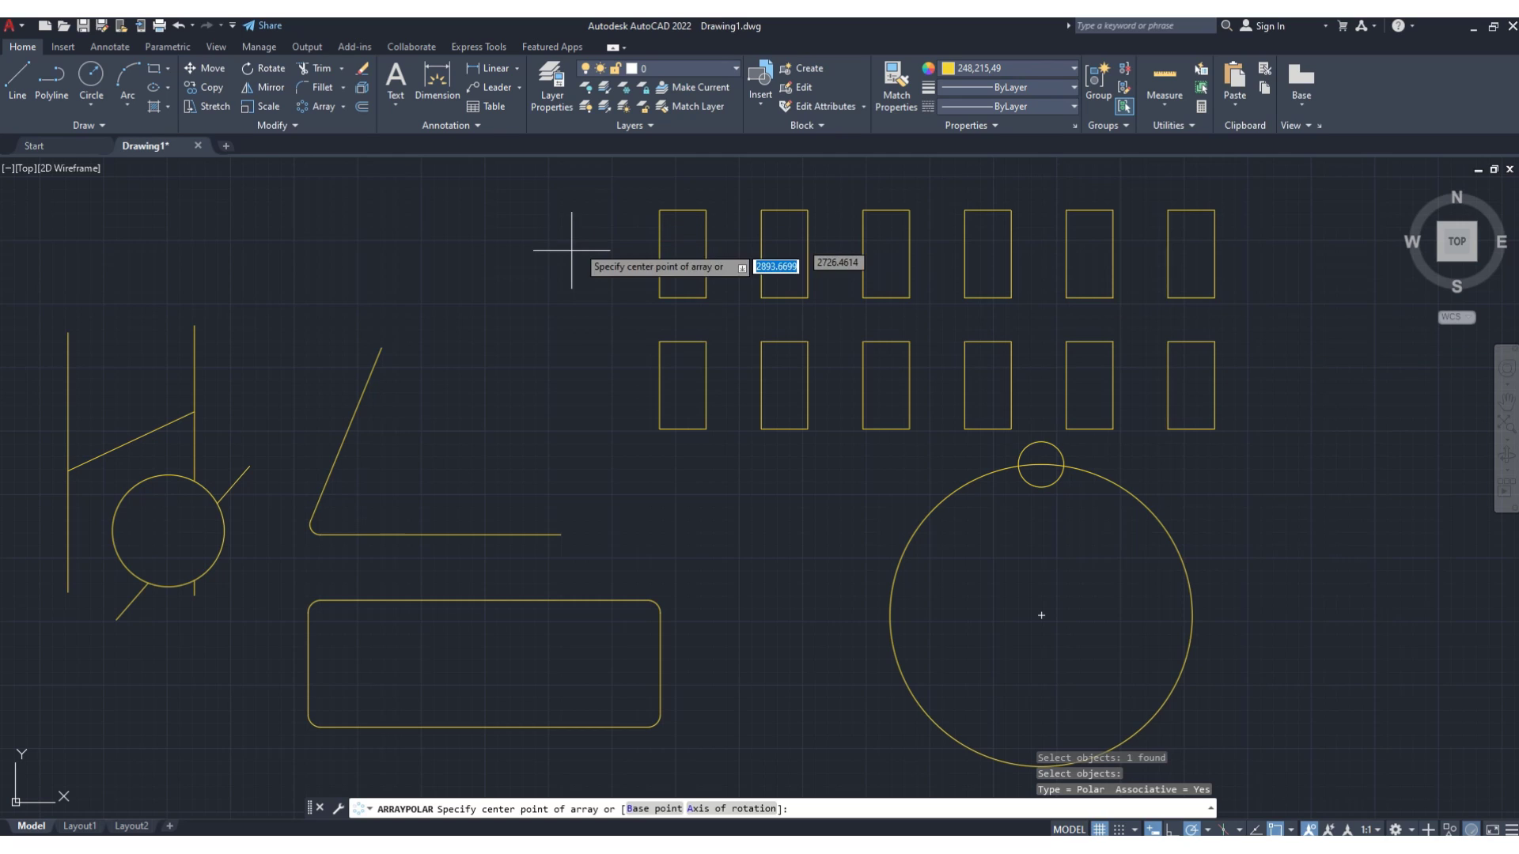
key("ctrl+z")
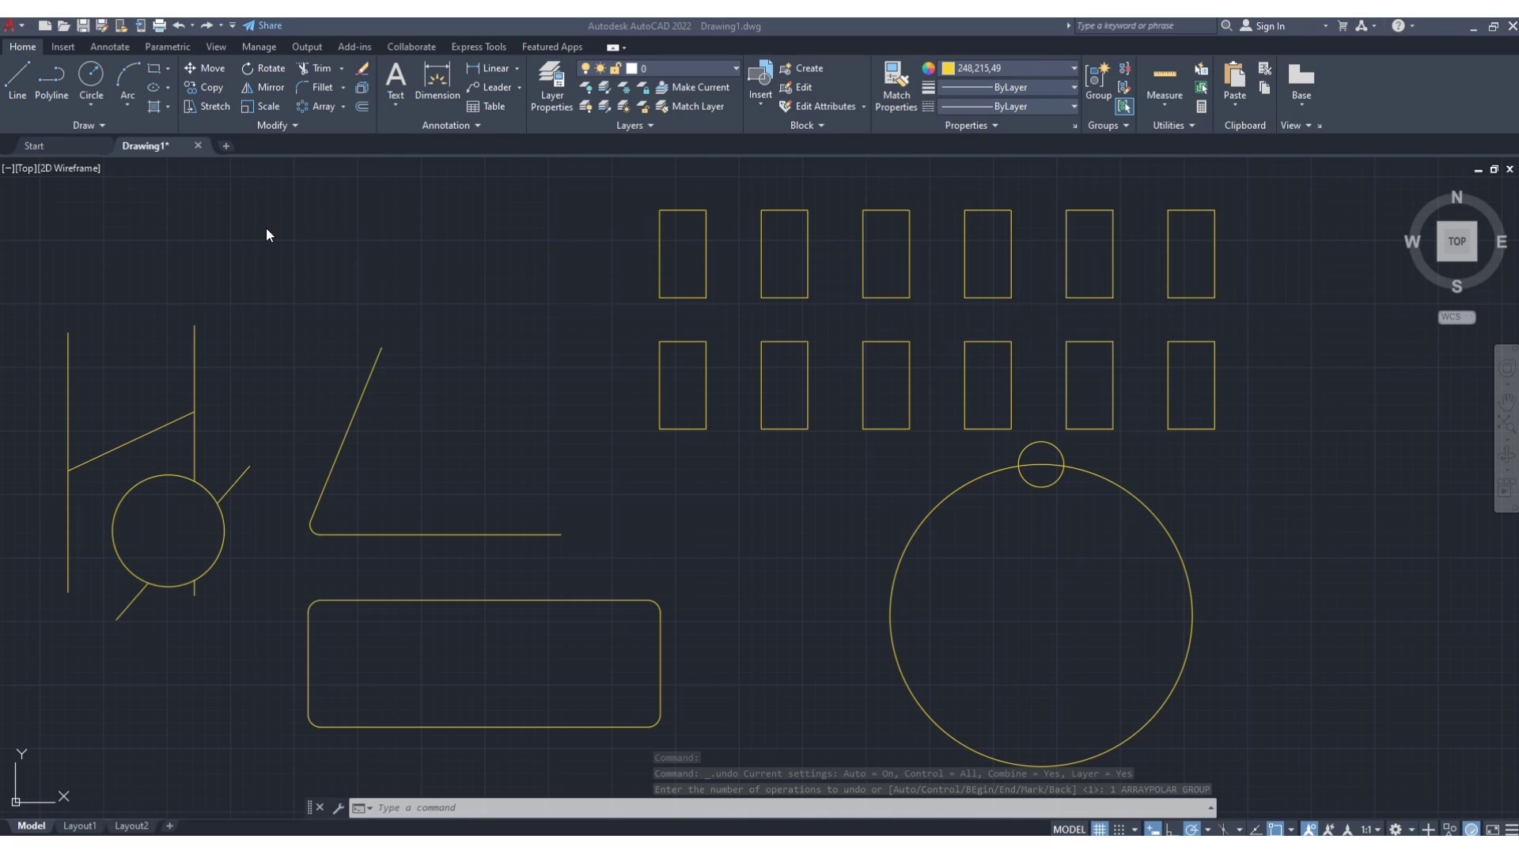
Create a polar array of the small circle around the center of the large circle
left_click(321, 106)
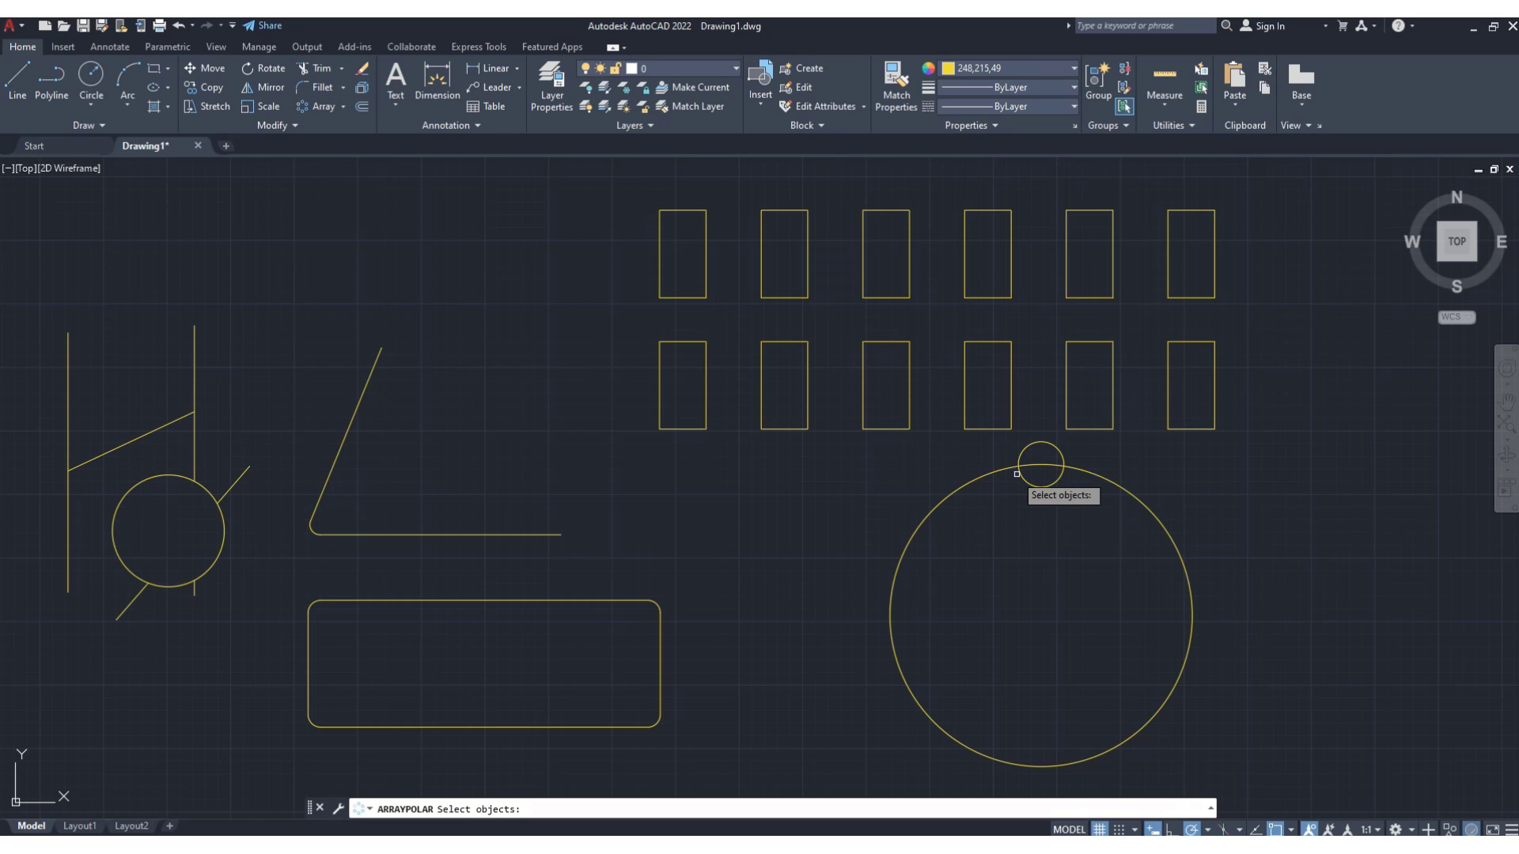
left_click(1061, 451)
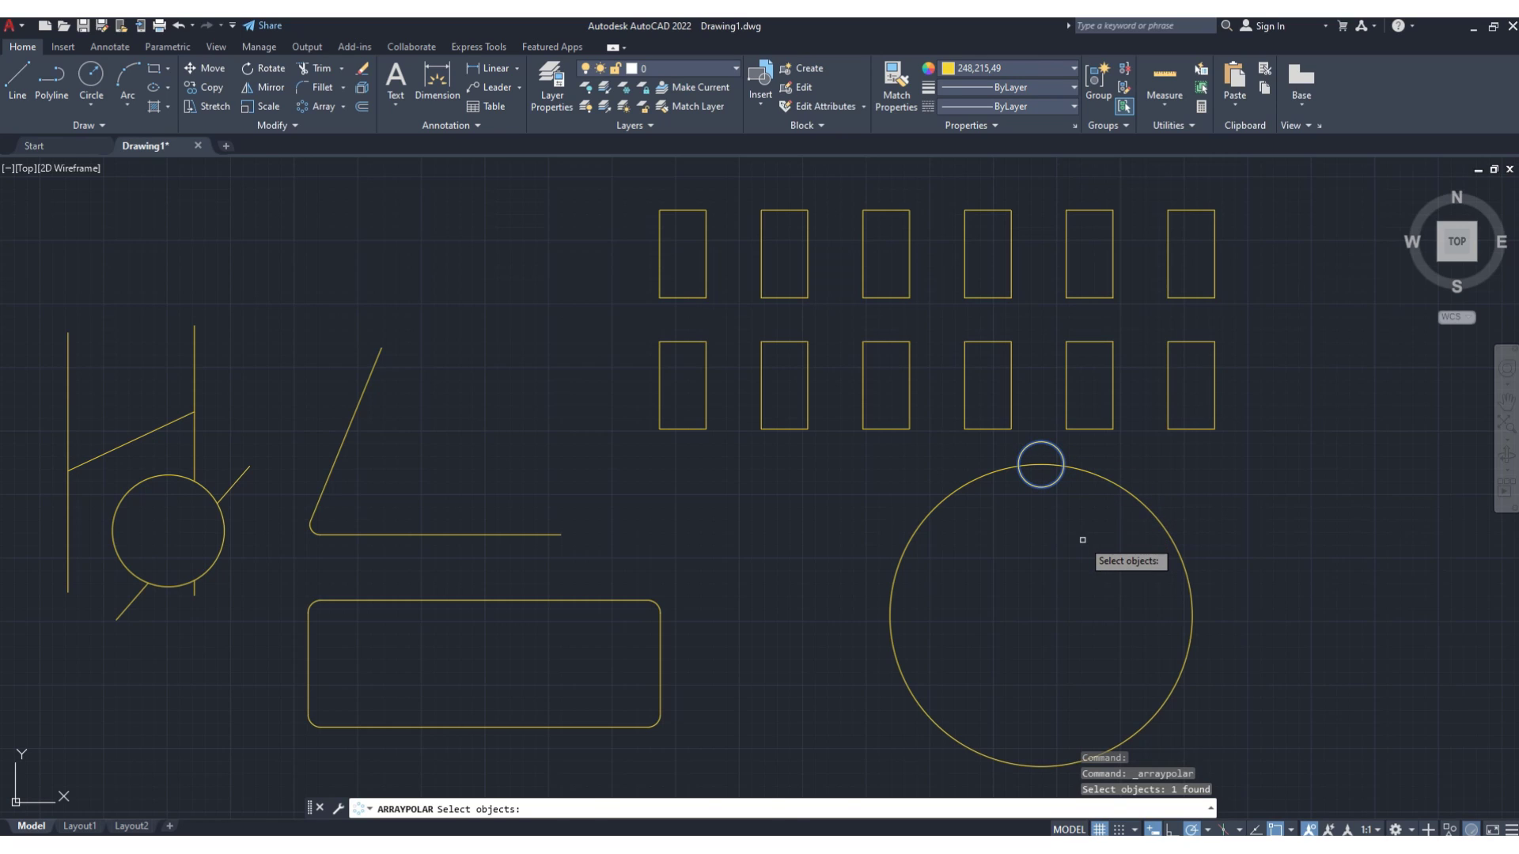
key("Return")
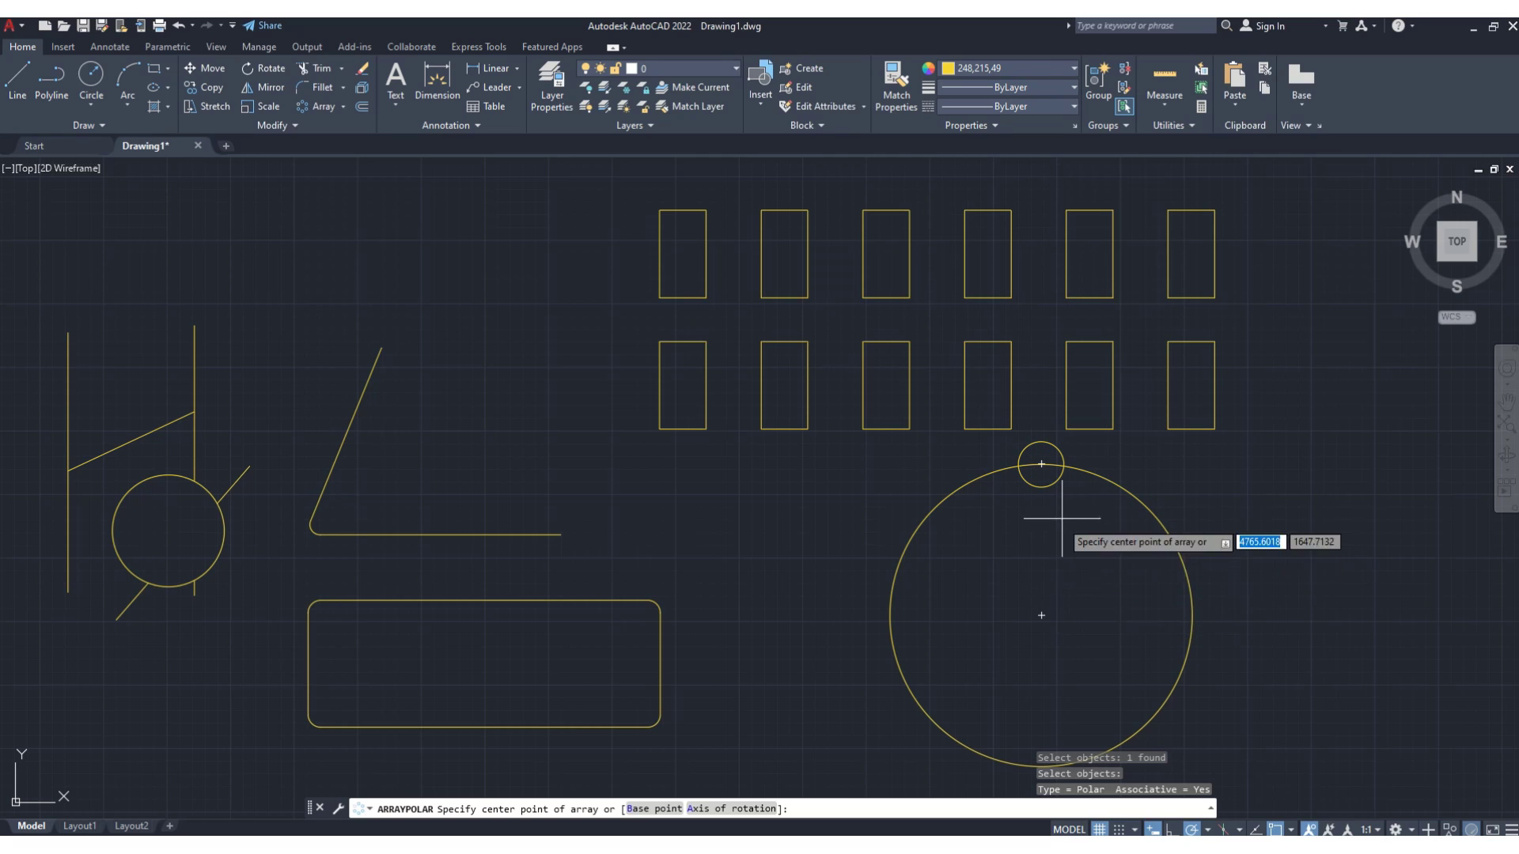
left_click(1041, 615)
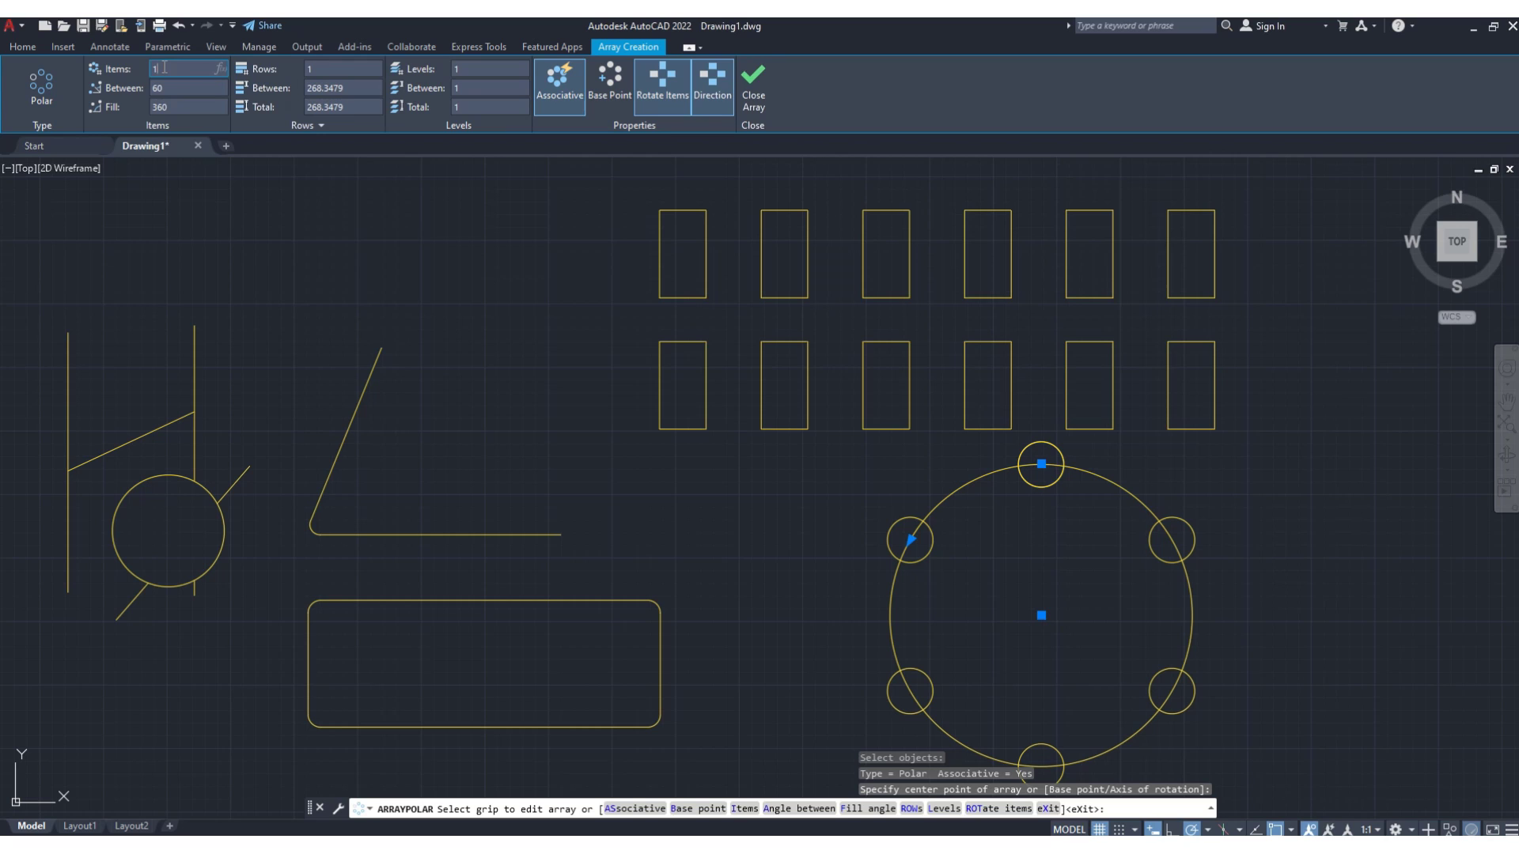
Set the polar array's item count to 10, and replace it with 5 items over a 180-degree fill angle
key("Return")
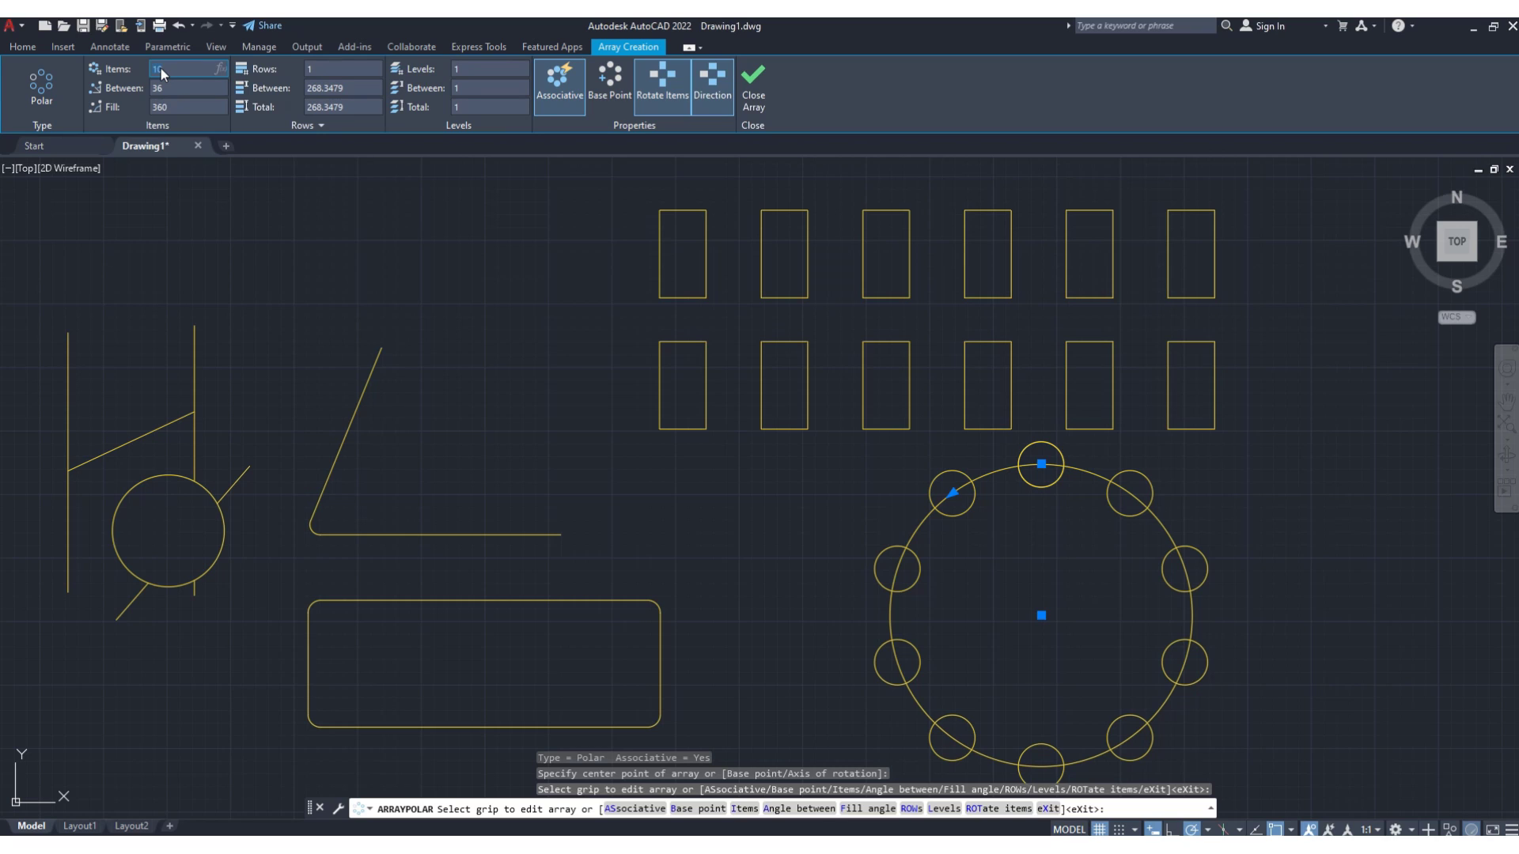
key("Return")
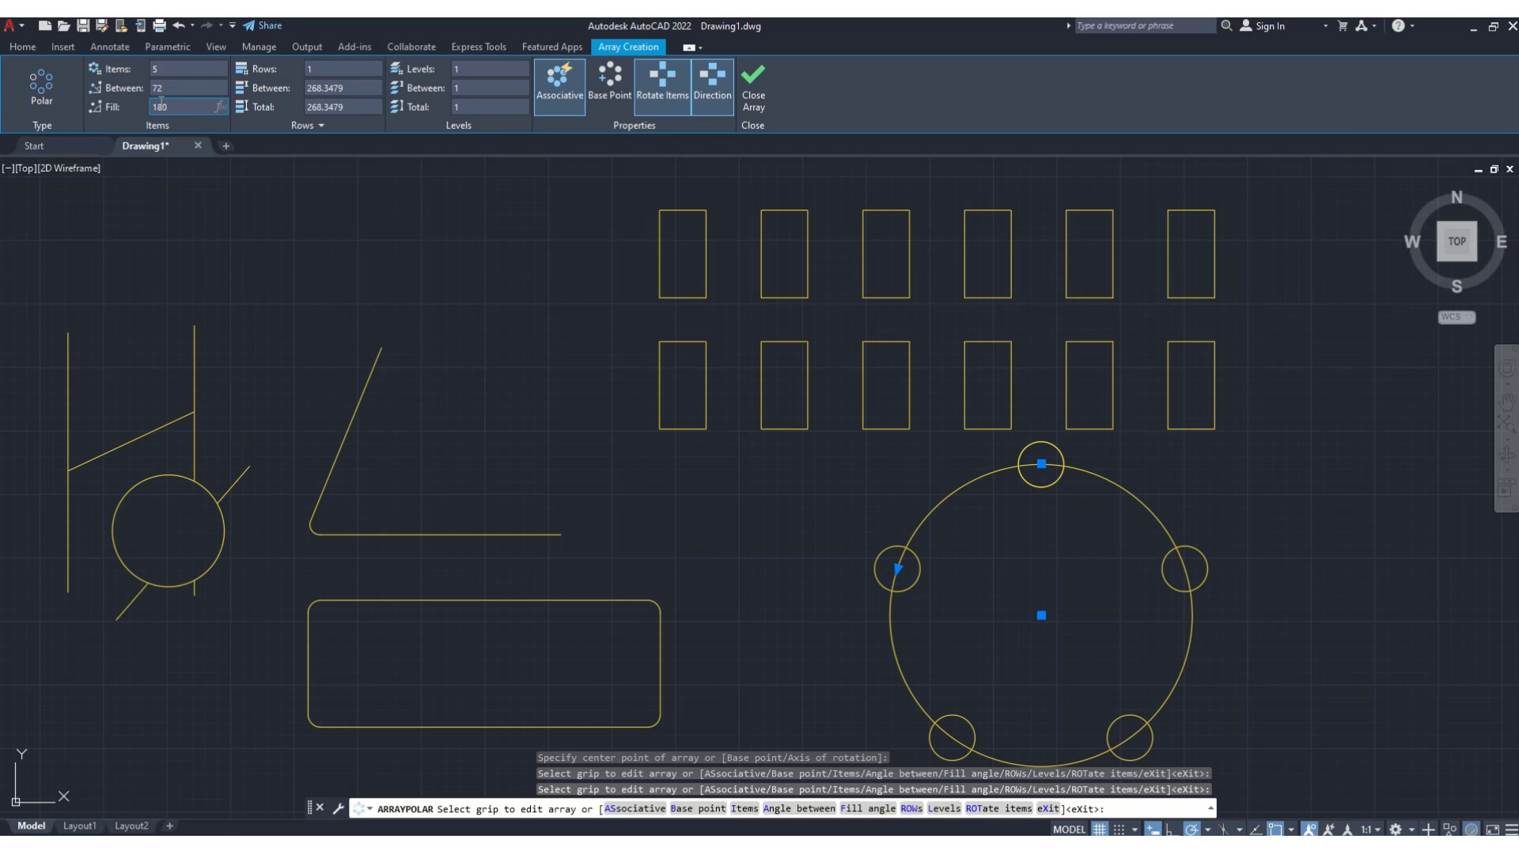
key("Return")
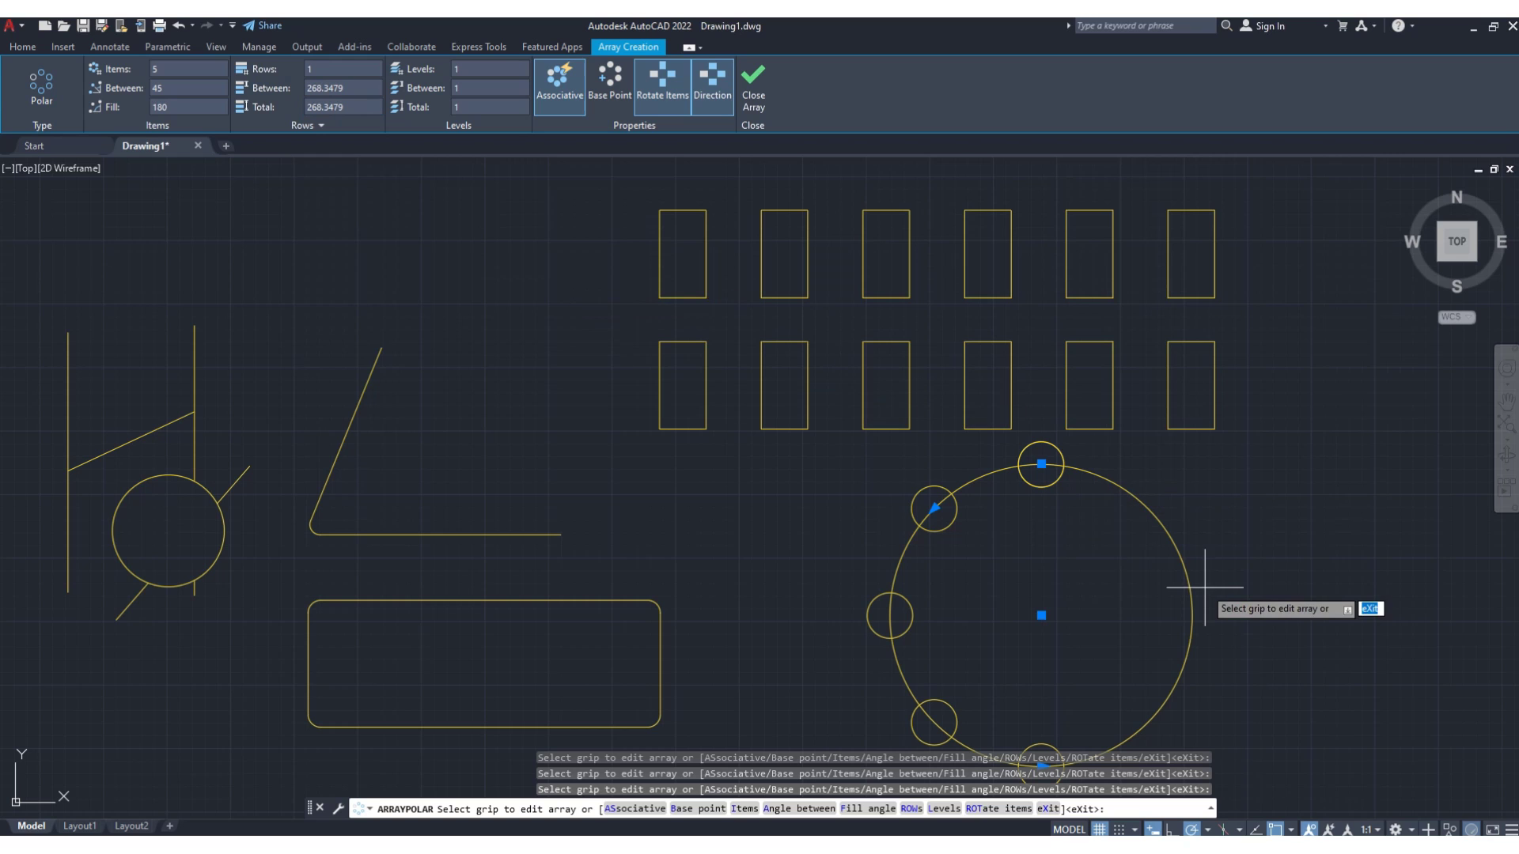
Set the polar array's fill angle to 360 degrees and its item count to 15, and finish the array
middle_click_drag(1222, 560, 1221, 530)
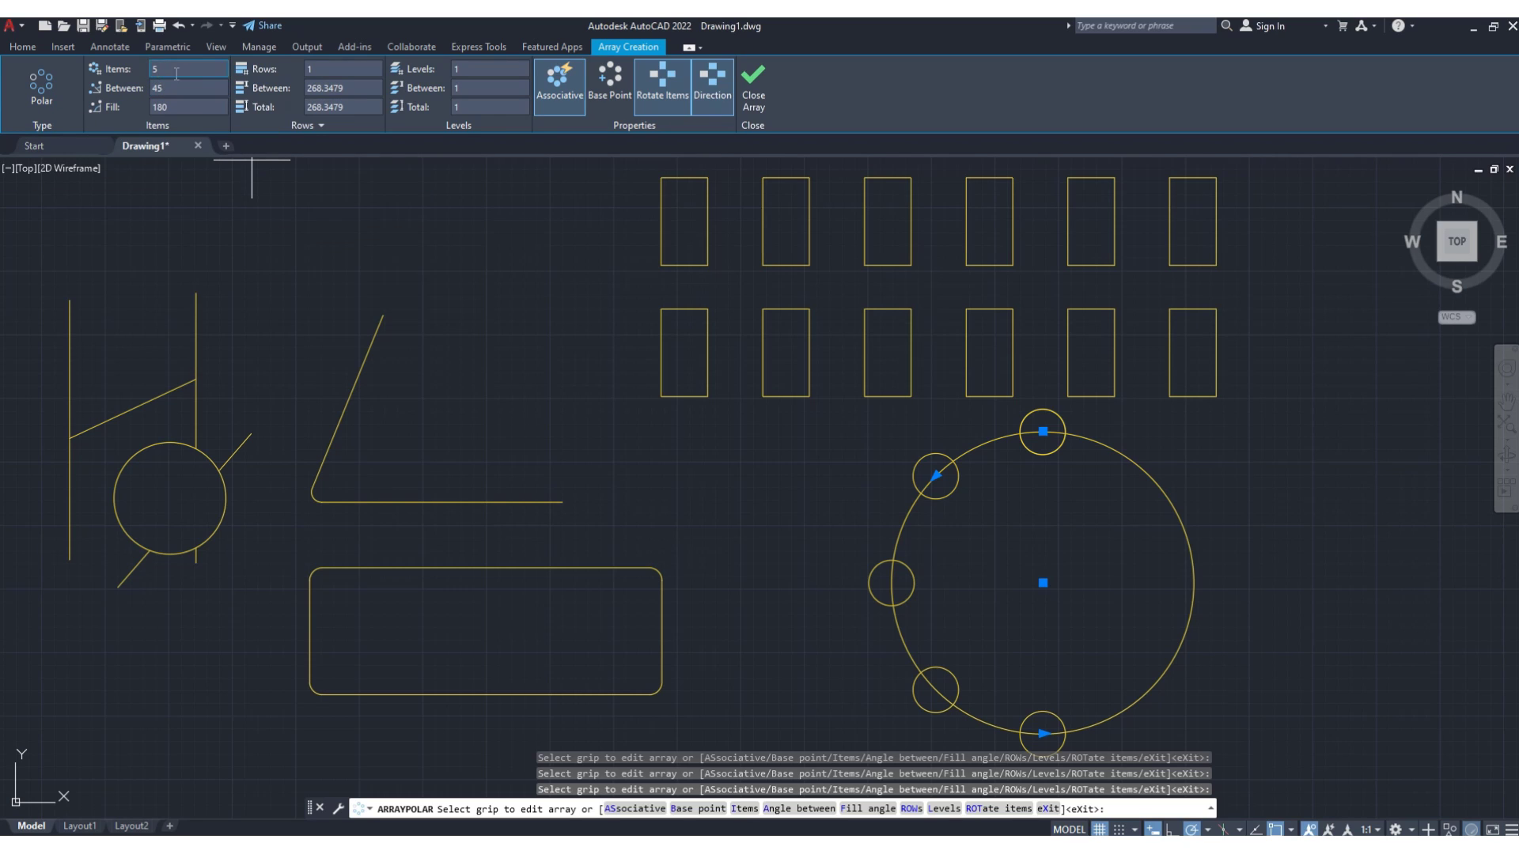
left_click(158, 107)
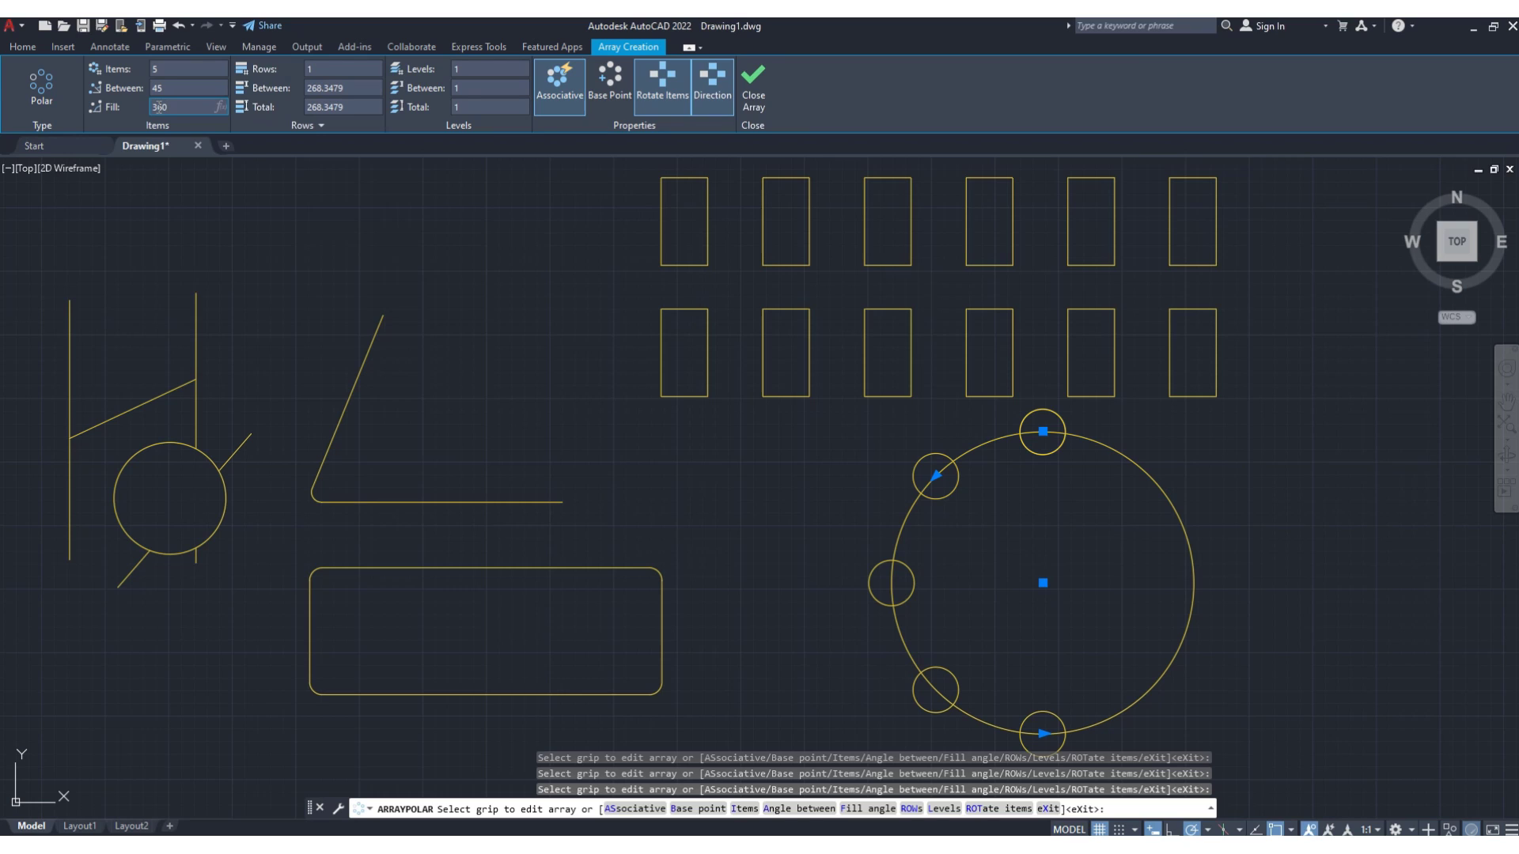
key("Return")
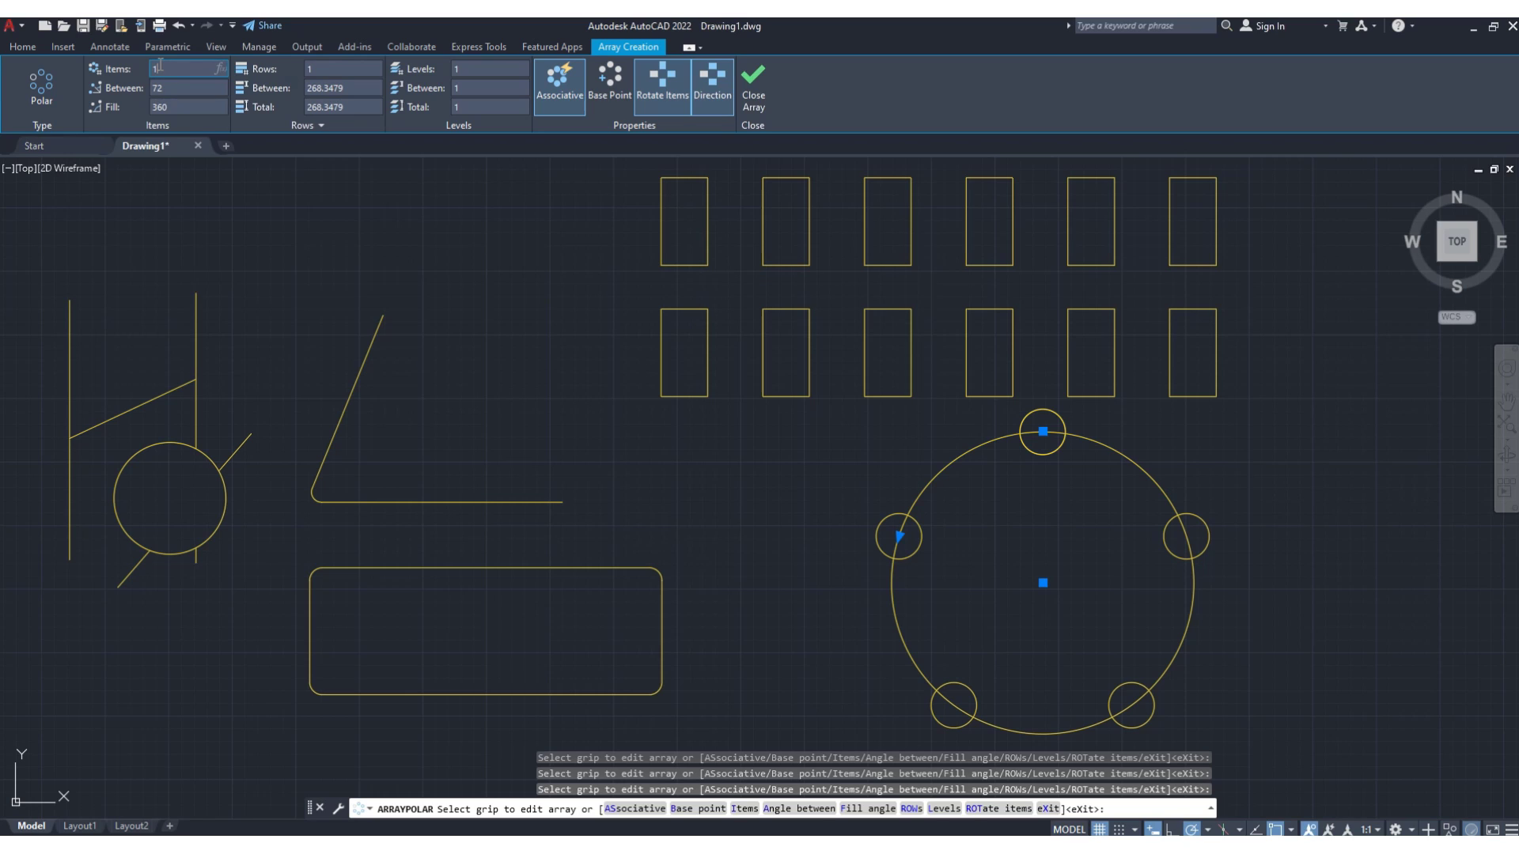
key("Return")
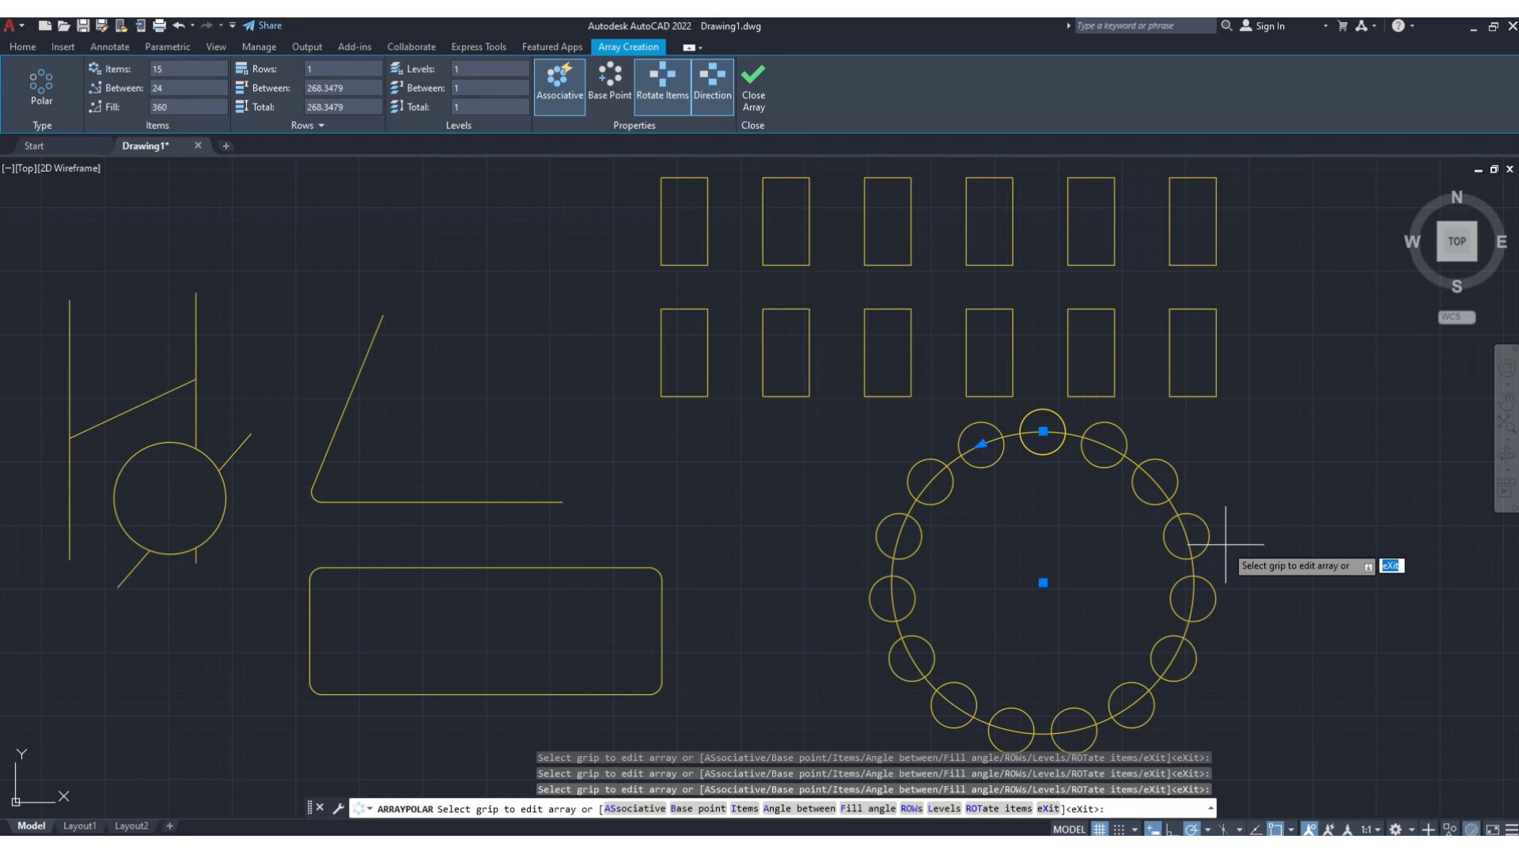
key("Return")
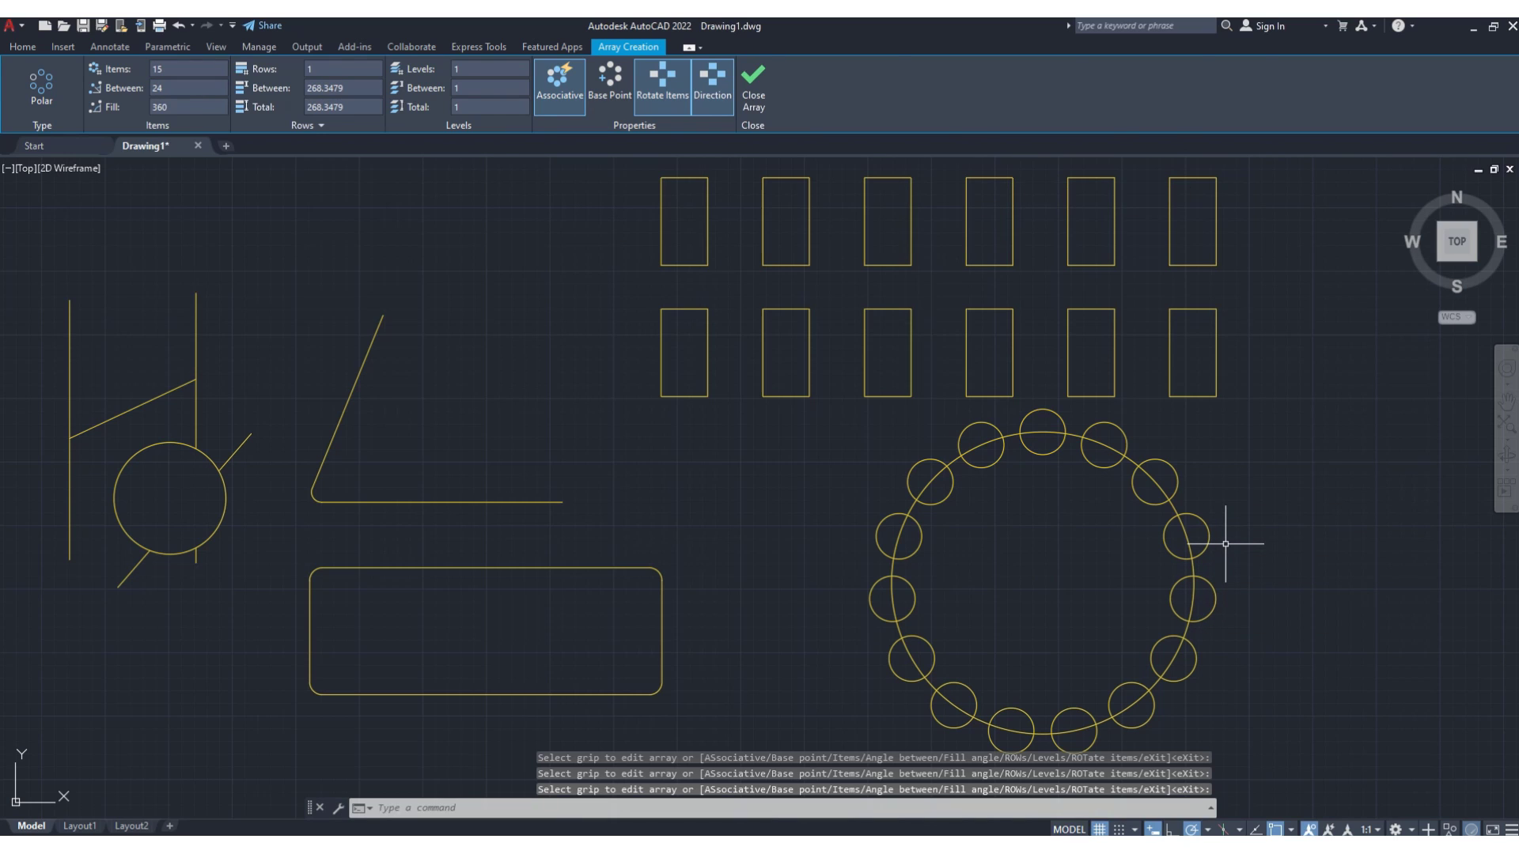